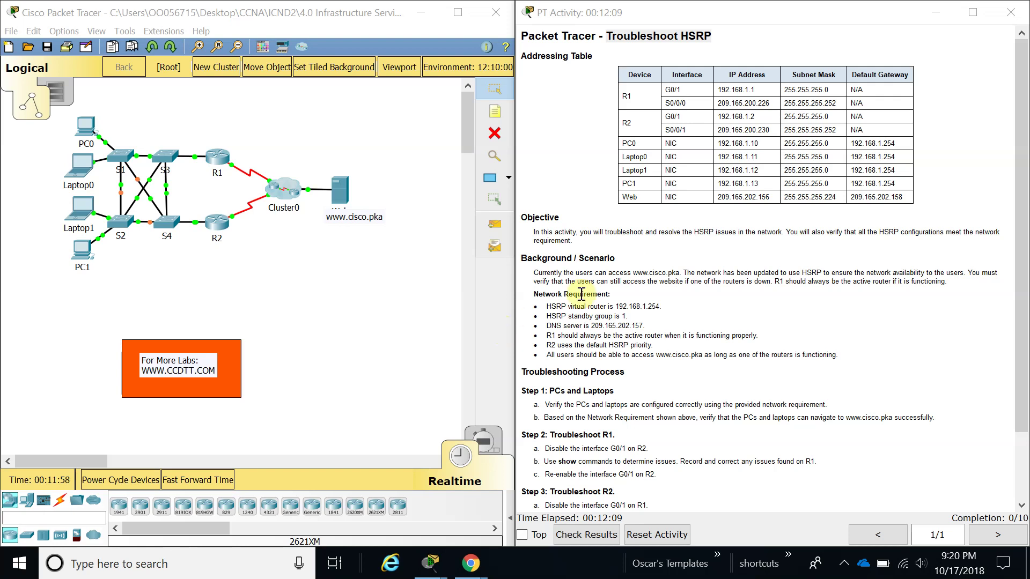
# - Read the activity's title, objective and background scenario, including the rule about which router should be active
pyautogui.click(955, 282)
pyautogui.moveTo(958, 288); pyautogui.dragTo(520, 216)
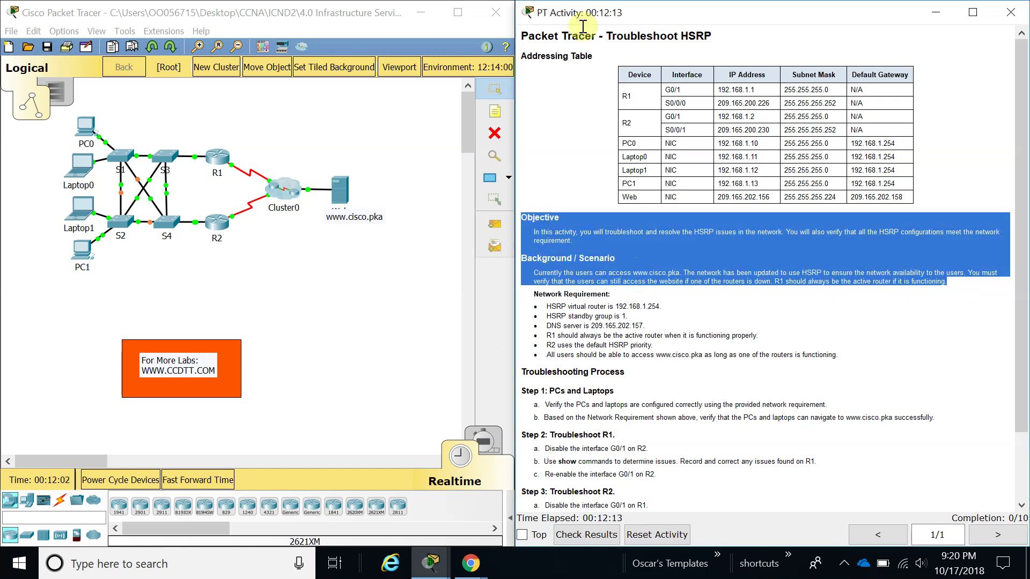
pyautogui.moveTo(604, 35); pyautogui.dragTo(753, 32)
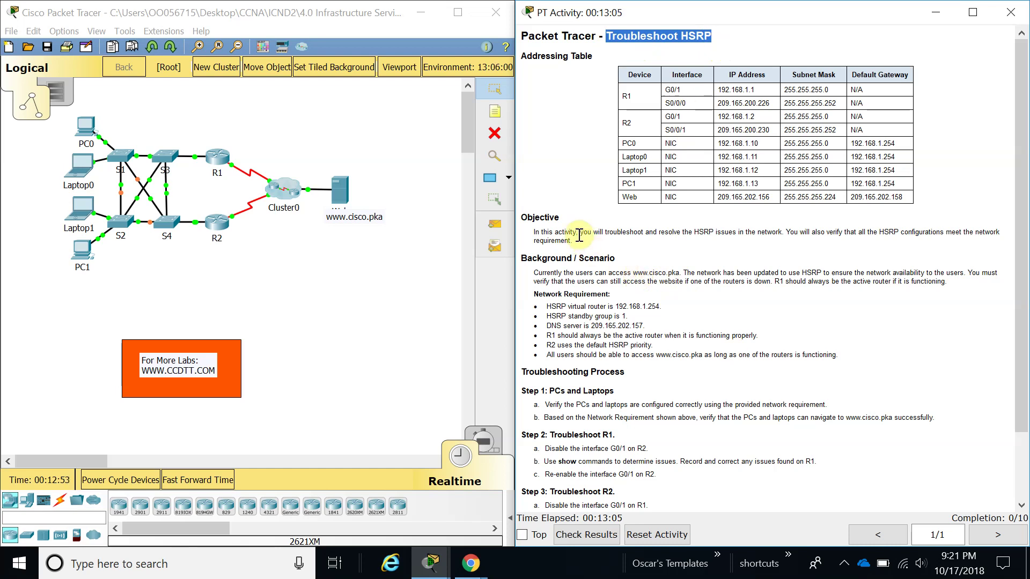
pyautogui.moveTo(521, 220); pyautogui.dragTo(560, 228)
pyautogui.click(586, 254)
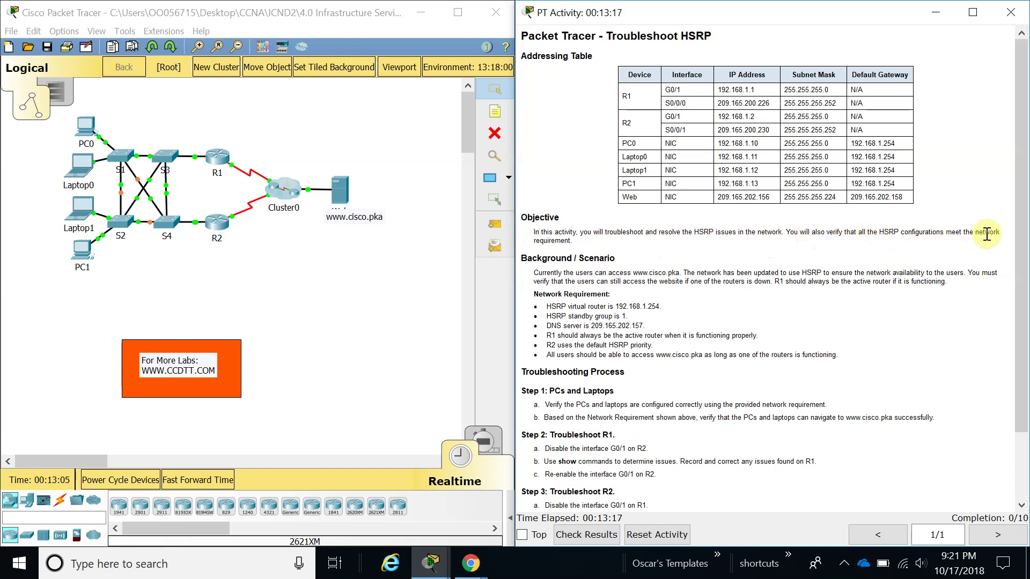
pyautogui.tripleClick(598, 241)
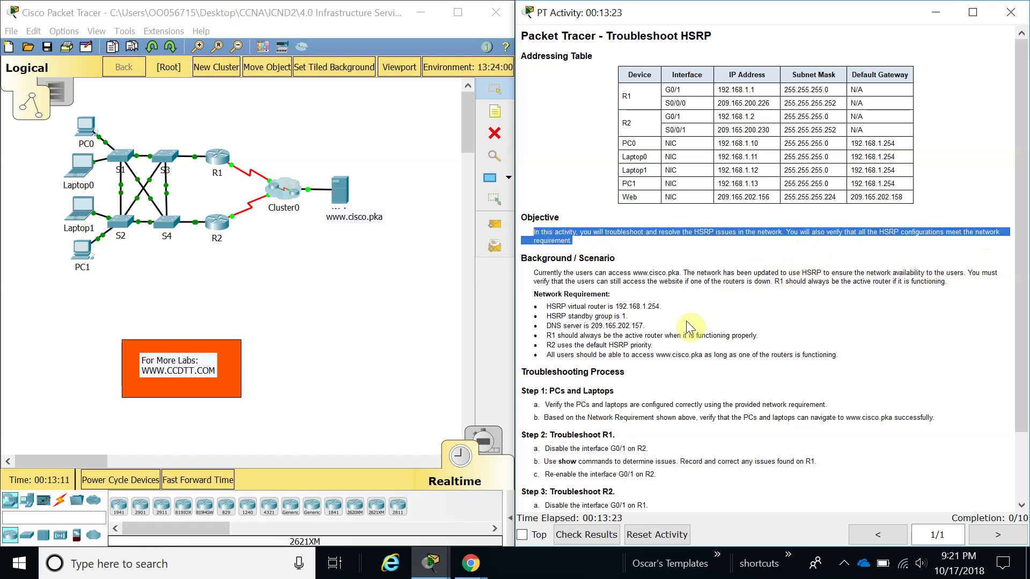
pyautogui.scroll(-2, 686, 325)
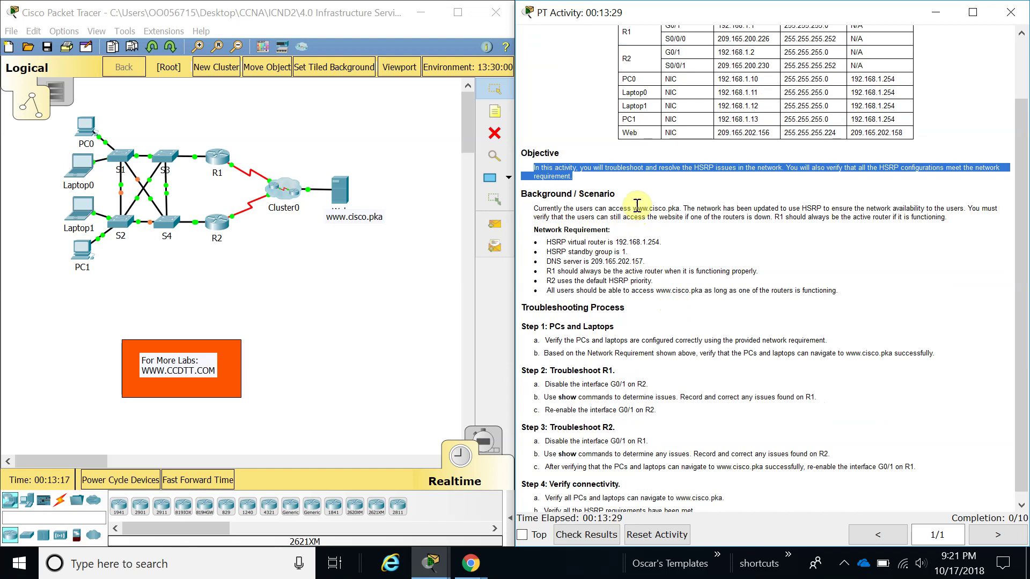
pyautogui.moveTo(634, 207); pyautogui.dragTo(682, 211)
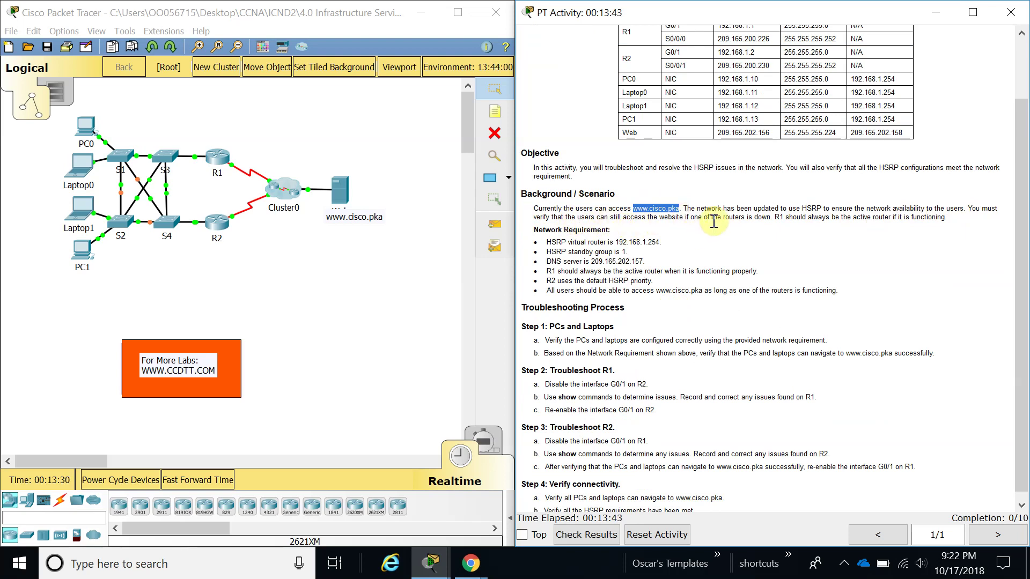
pyautogui.moveTo(774, 217); pyautogui.dragTo(802, 217)
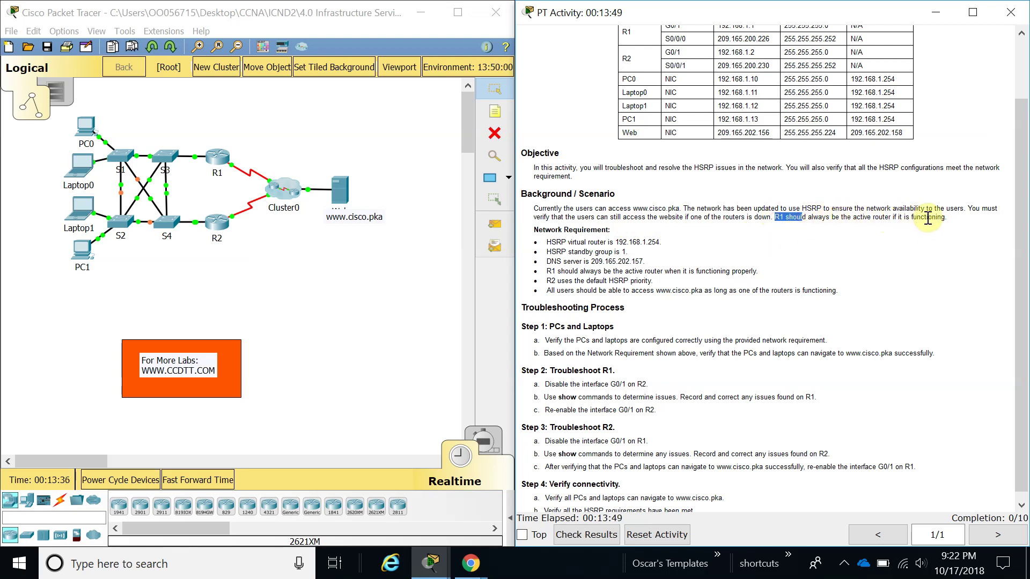
pyautogui.moveTo(960, 224); pyautogui.dragTo(780, 217)
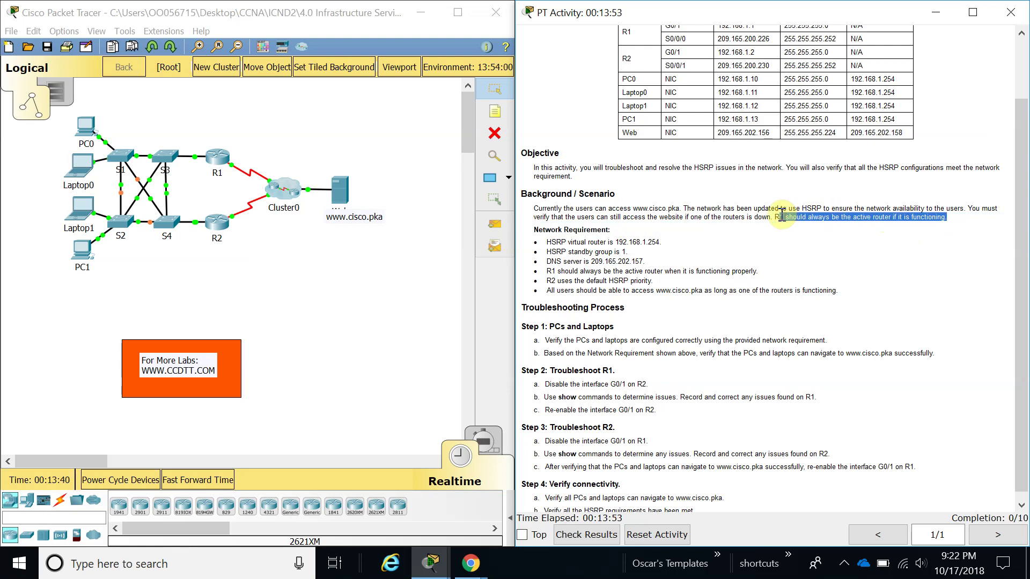
pyautogui.moveTo(781, 217); pyautogui.dragTo(778, 217)
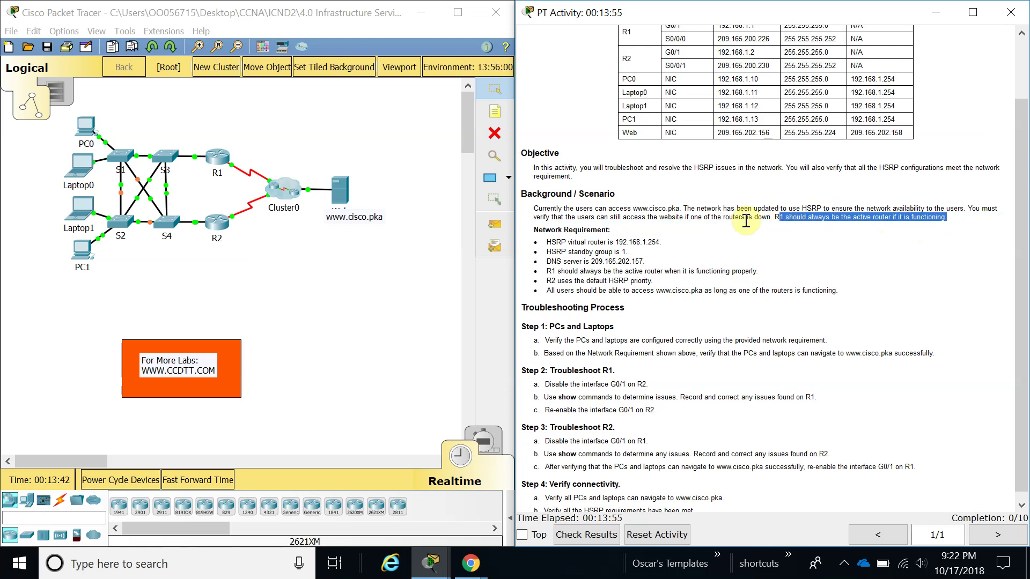
# - Review the HSRP network requirements and the Step 1 instruction for verifying the PCs and laptops
pyautogui.moveTo(536, 234); pyautogui.dragTo(850, 289)
pyautogui.click(563, 251)
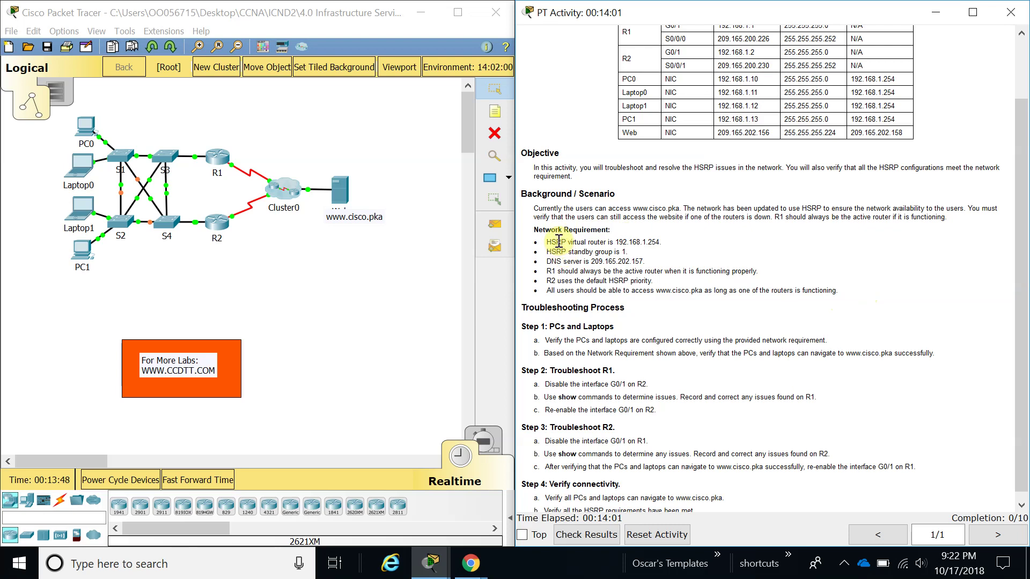
pyautogui.moveTo(617, 242); pyautogui.dragTo(664, 242)
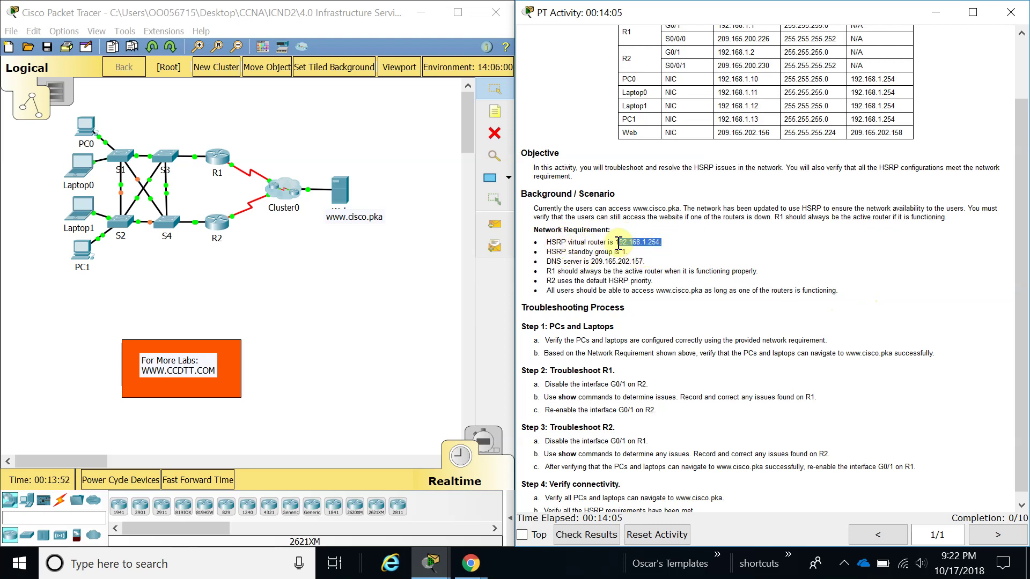
pyautogui.moveTo(546, 252); pyautogui.dragTo(626, 253)
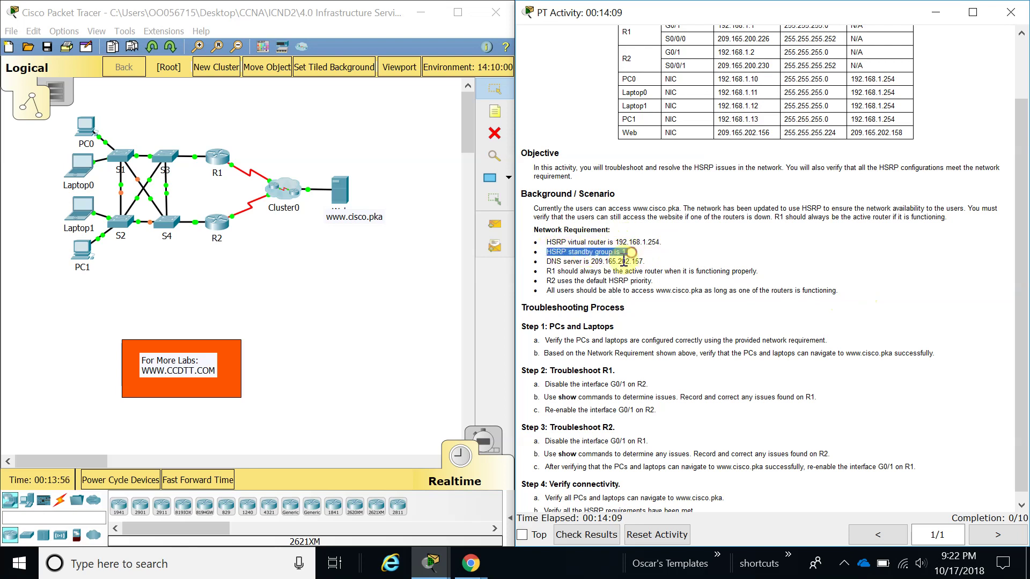
pyautogui.moveTo(548, 261); pyautogui.dragTo(646, 261)
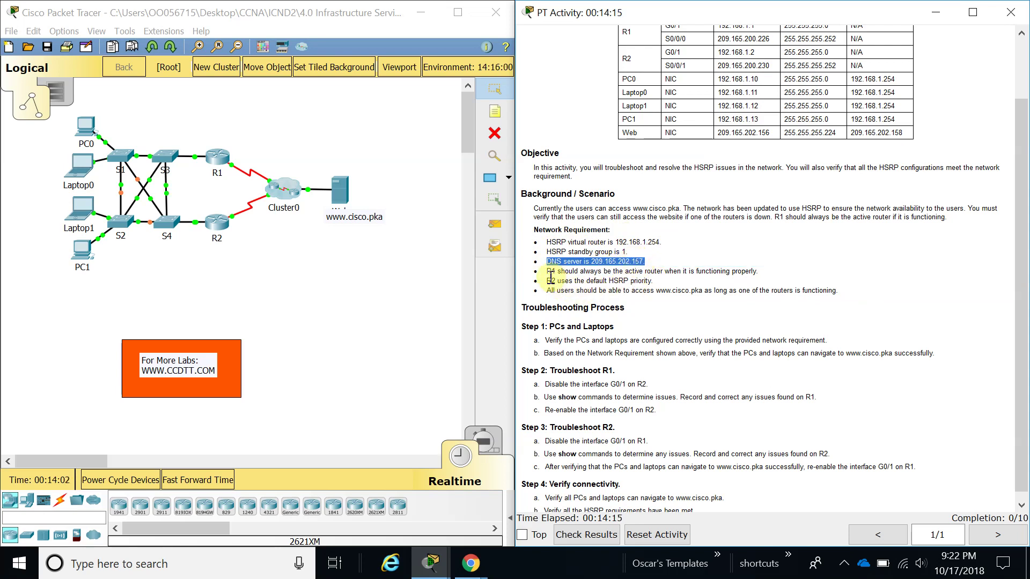
pyautogui.moveTo(546, 272); pyautogui.dragTo(659, 269)
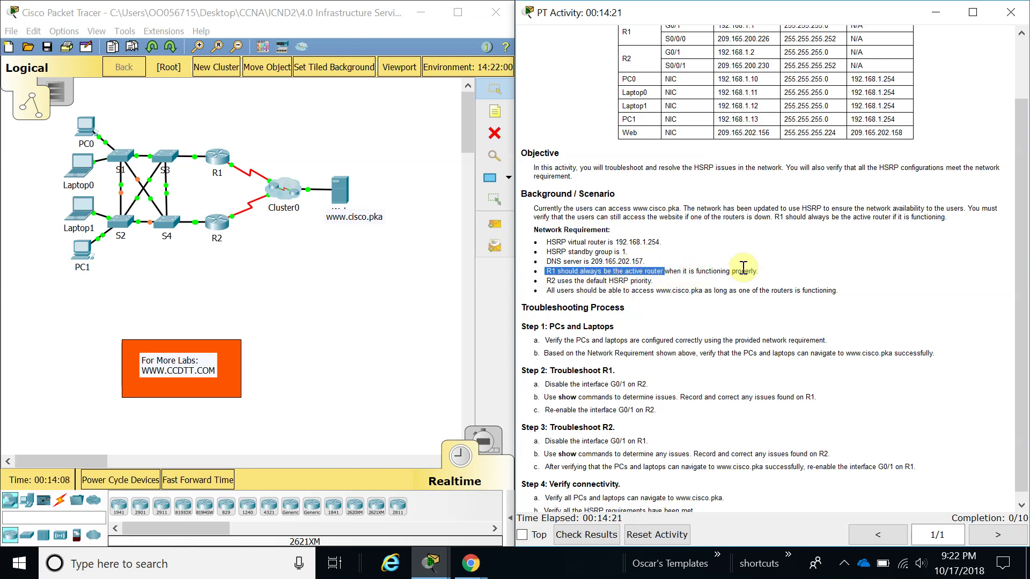
pyautogui.moveTo(759, 272); pyautogui.dragTo(665, 272)
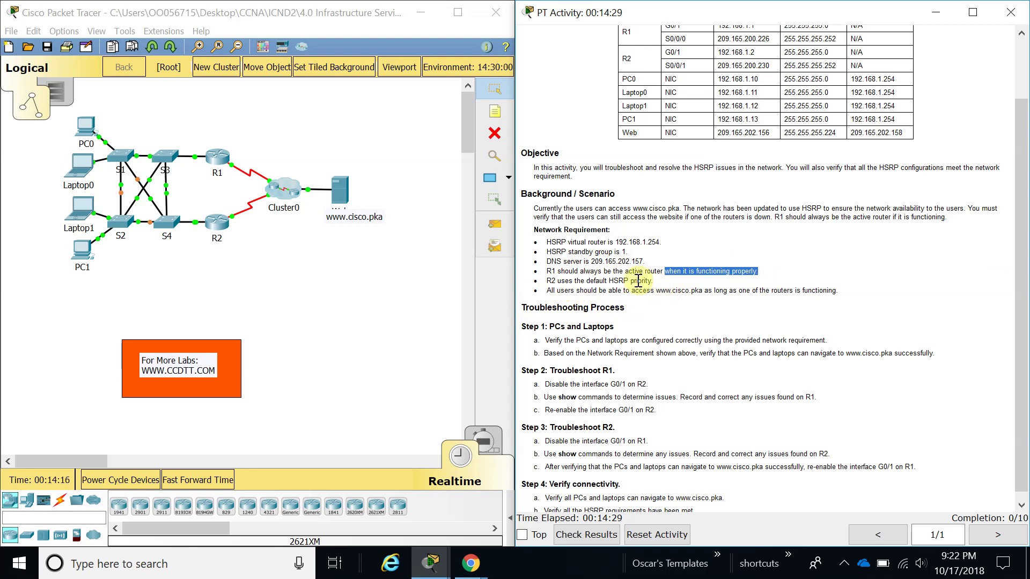
pyautogui.moveTo(558, 271); pyautogui.dragTo(673, 271)
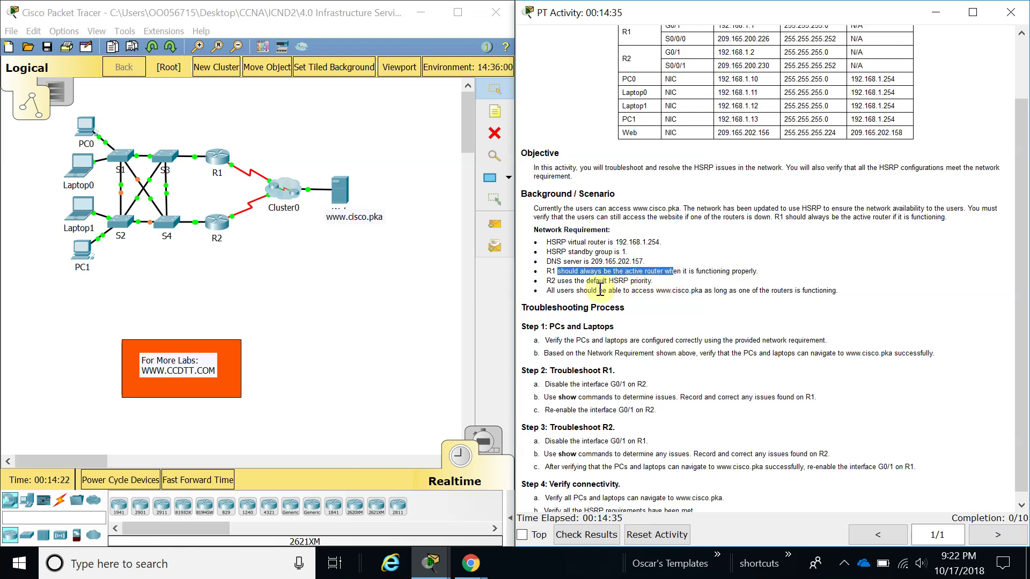
pyautogui.moveTo(545, 290); pyautogui.dragTo(722, 292)
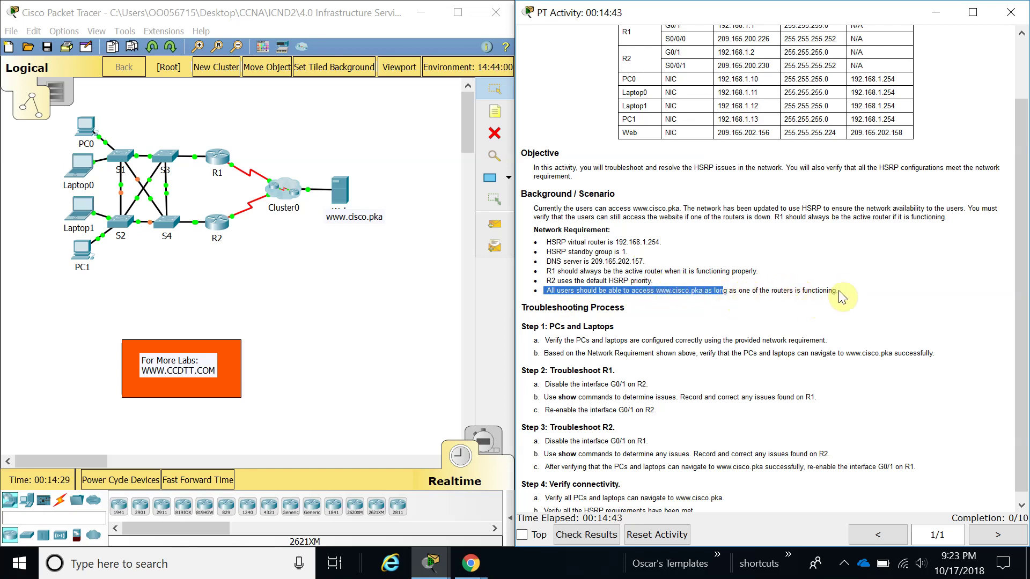
pyautogui.click(322, 274)
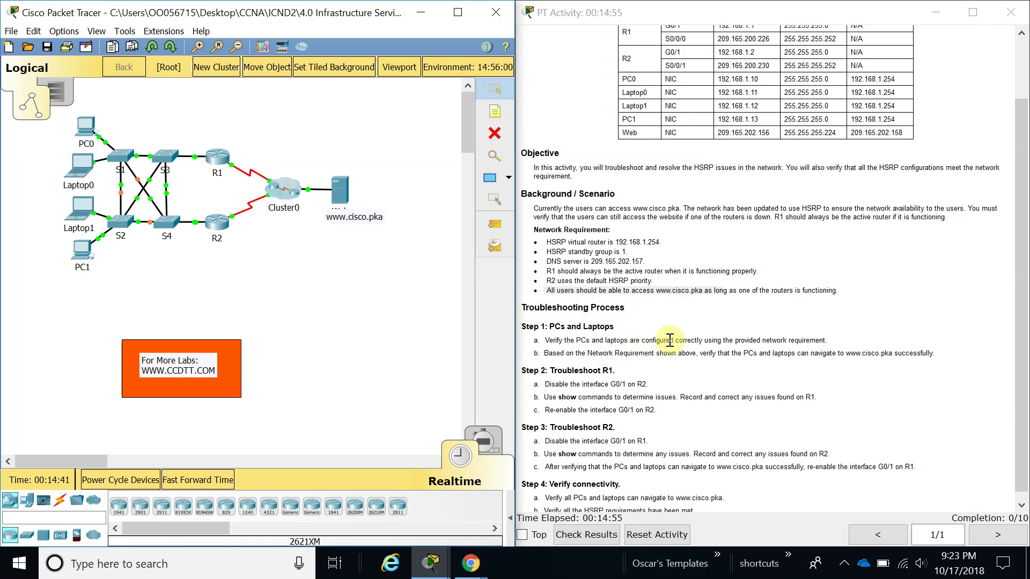
pyautogui.click(822, 344)
pyautogui.moveTo(822, 345); pyautogui.dragTo(770, 342)
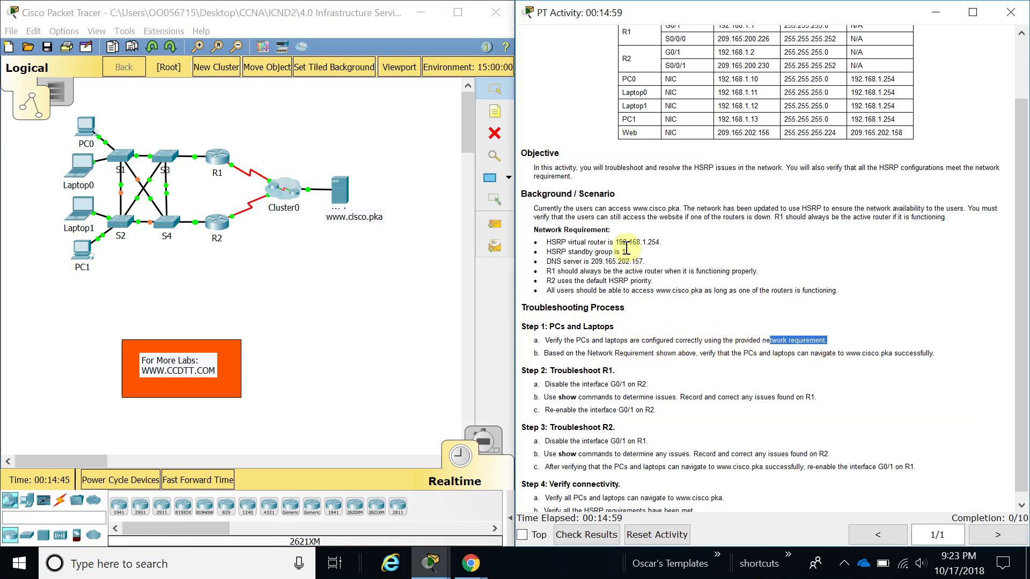
# - Copy the HSRP virtual router address from the requirements and set it as PC0's default gateway, 192.168.1.254
pyautogui.moveTo(614, 240); pyautogui.dragTo(663, 240)
pyautogui.hotkey('ctrl', 'c')
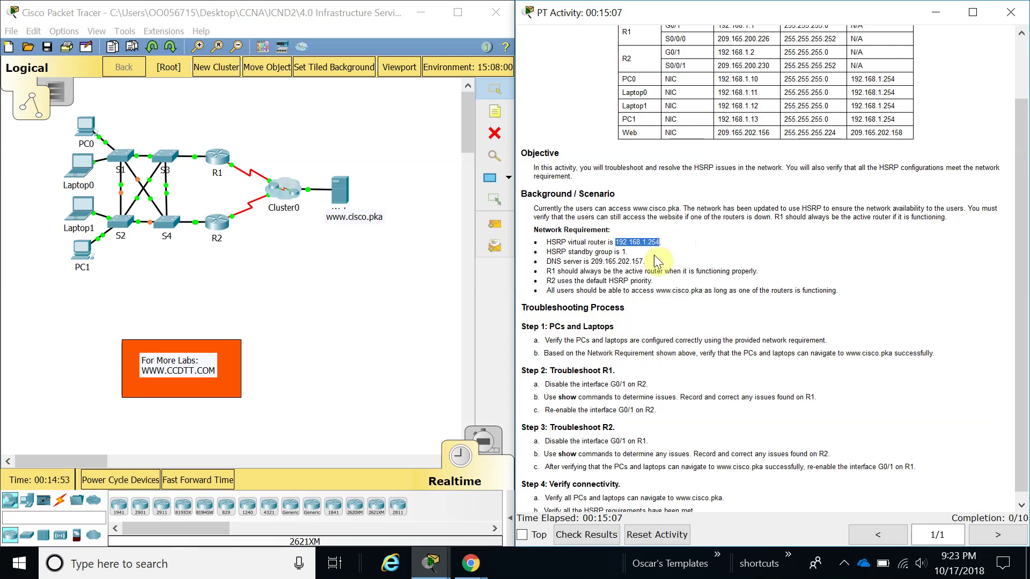
pyautogui.click(87, 124)
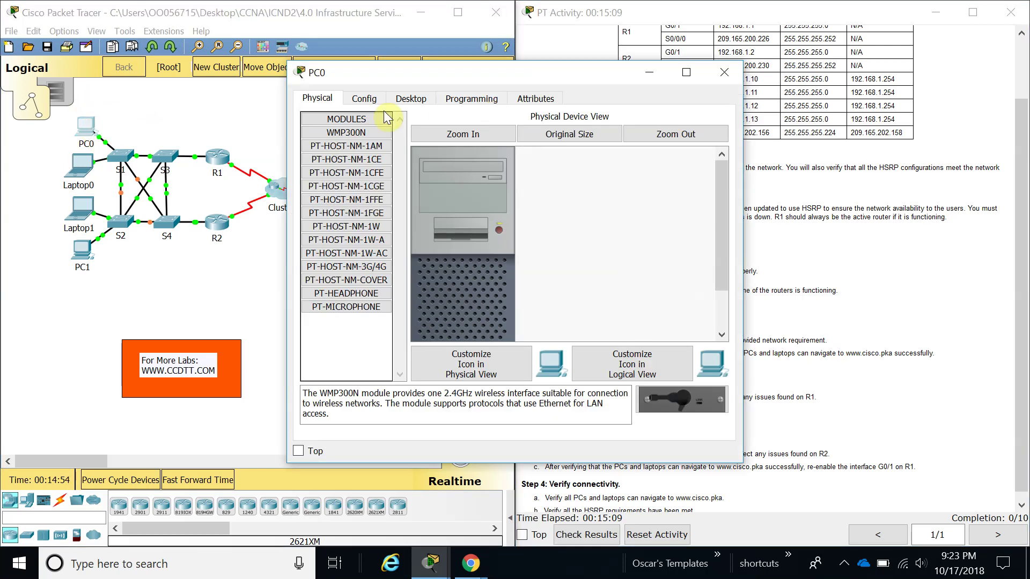
pyautogui.click(402, 107)
pyautogui.click(348, 163)
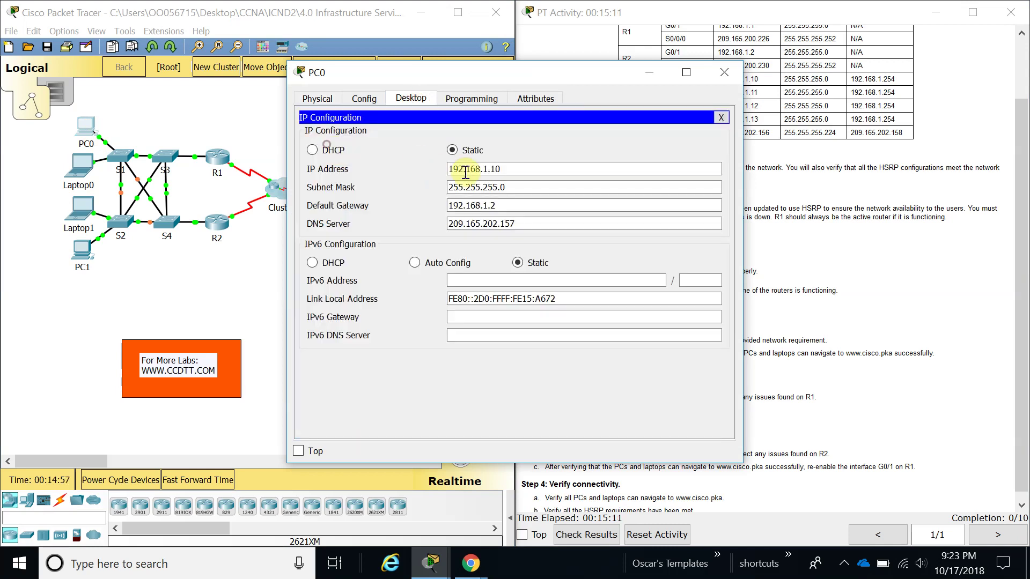
pyautogui.moveTo(506, 75); pyautogui.dragTo(243, 23)
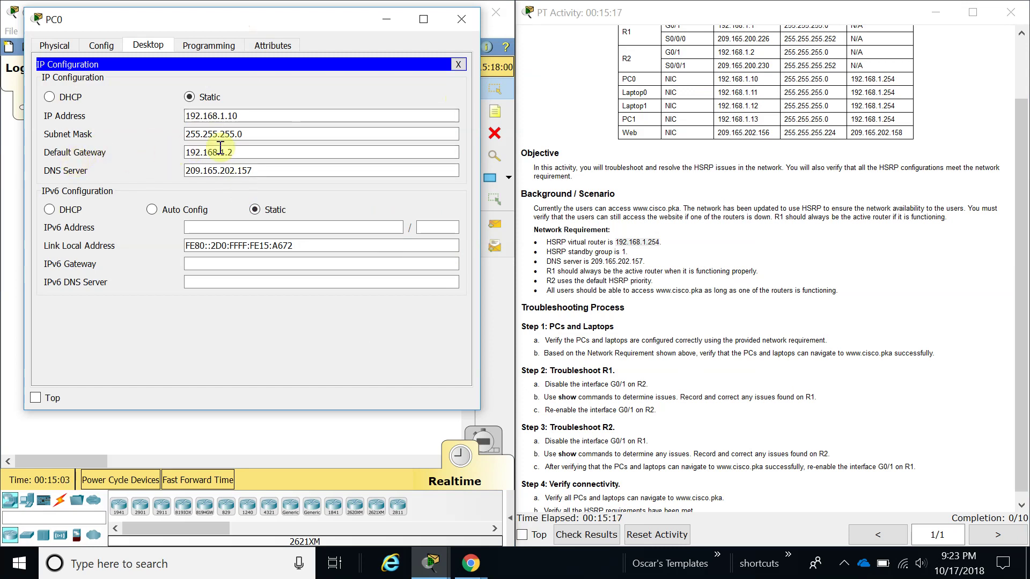
pyautogui.moveTo(252, 153); pyautogui.dragTo(152, 155)
pyautogui.hotkey('ctrl', 'v')
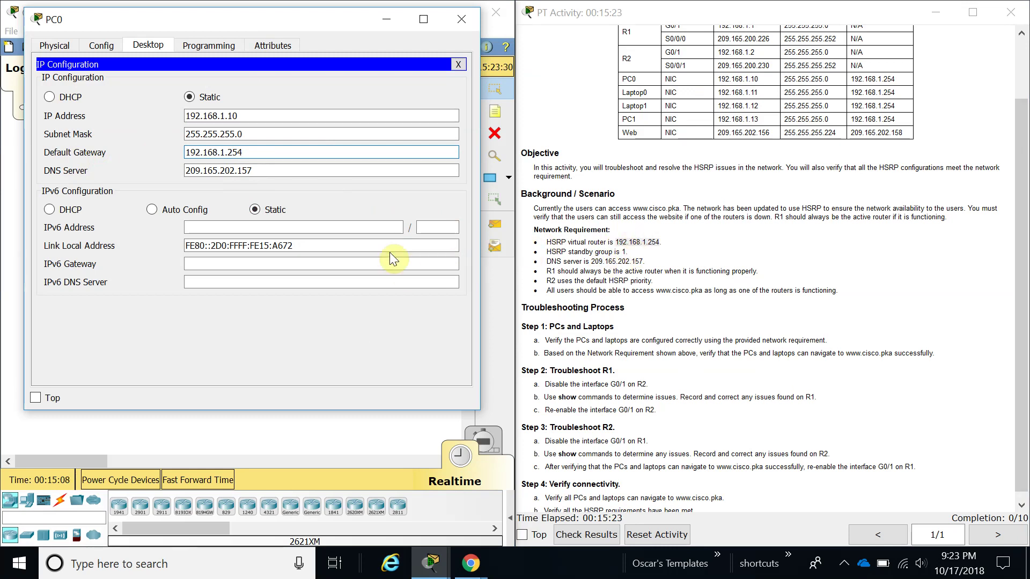
pyautogui.click(457, 65)
pyautogui.click(461, 19)
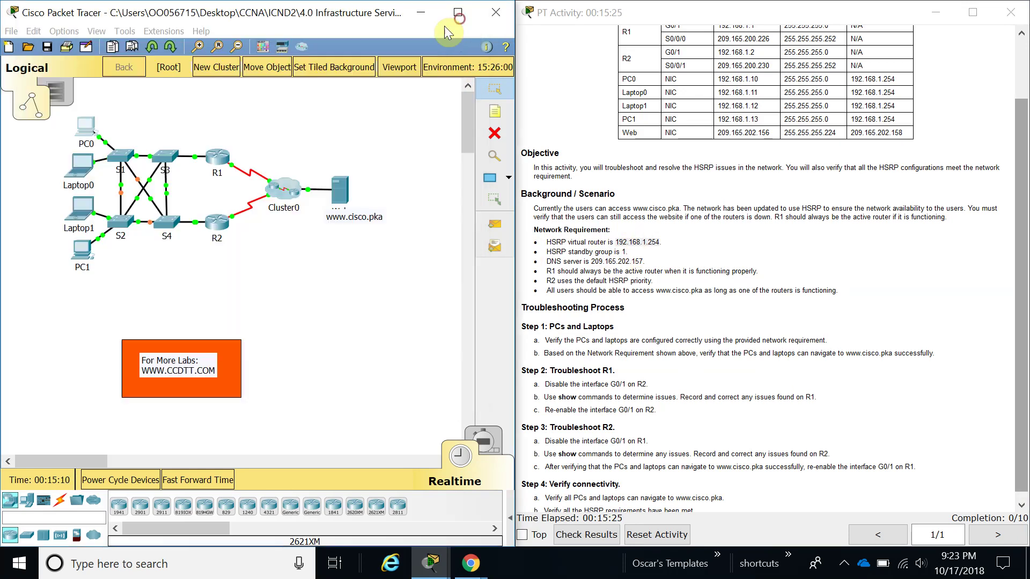
# - Check Laptop0's IP configuration and enter 192.168.1.254 as its default gateway
pyautogui.click(79, 165)
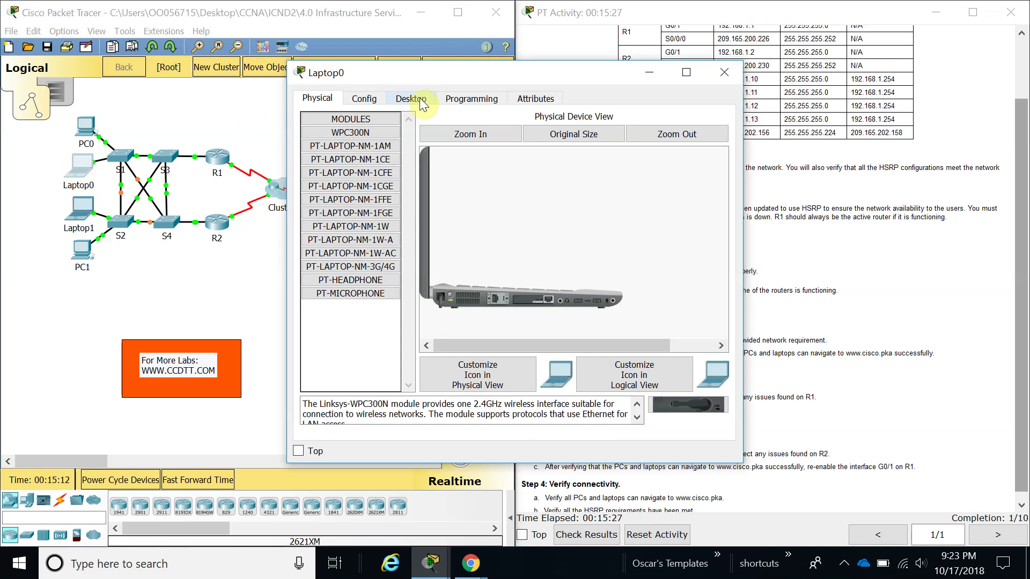
pyautogui.click(409, 99)
pyautogui.click(326, 151)
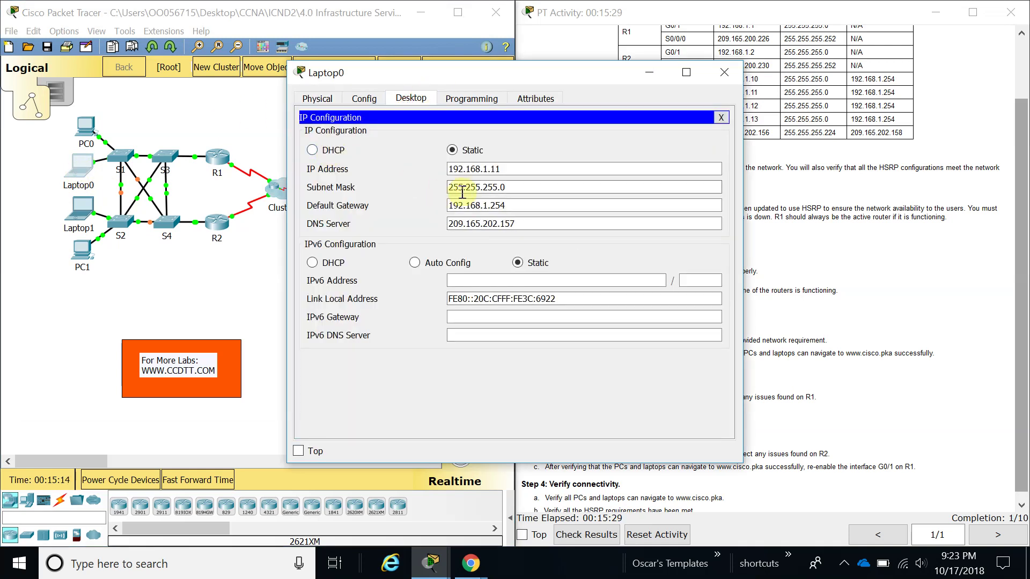
pyautogui.moveTo(528, 206); pyautogui.dragTo(411, 214)
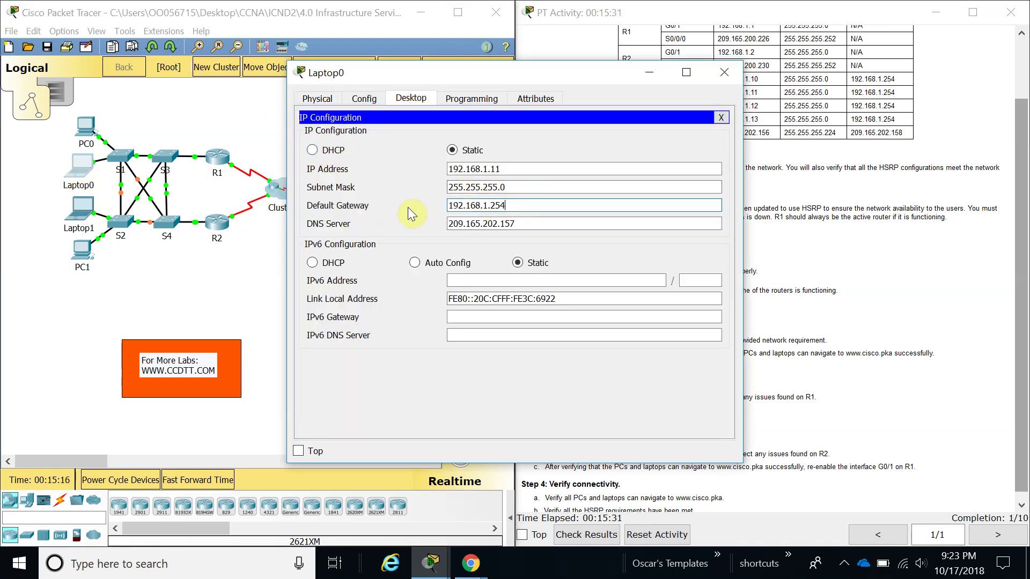
pyautogui.click(724, 72)
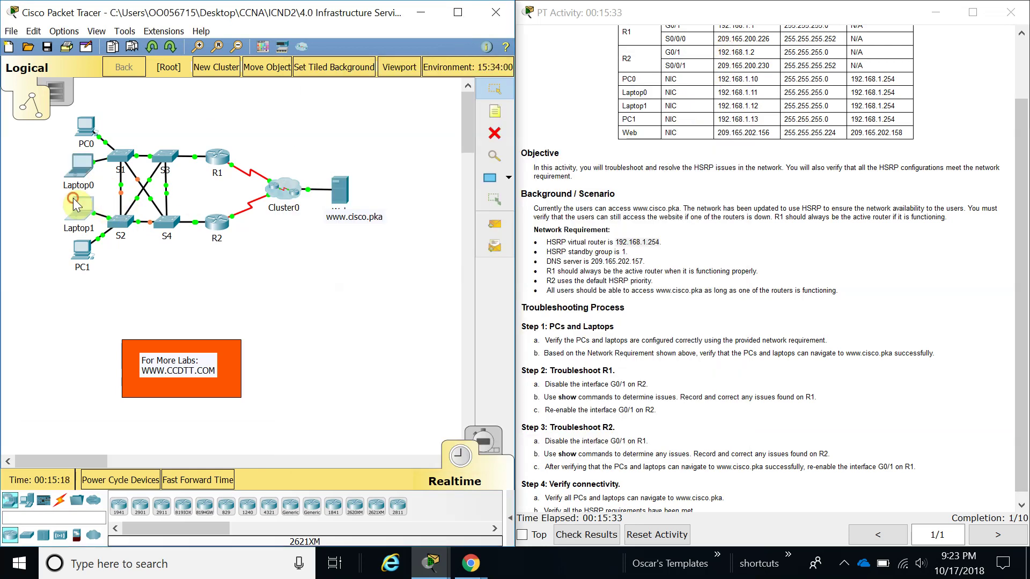
# - Set Laptop1's default gateway to 192.168.1.254 in its IP configuration
pyautogui.click(80, 208)
pyautogui.click(423, 99)
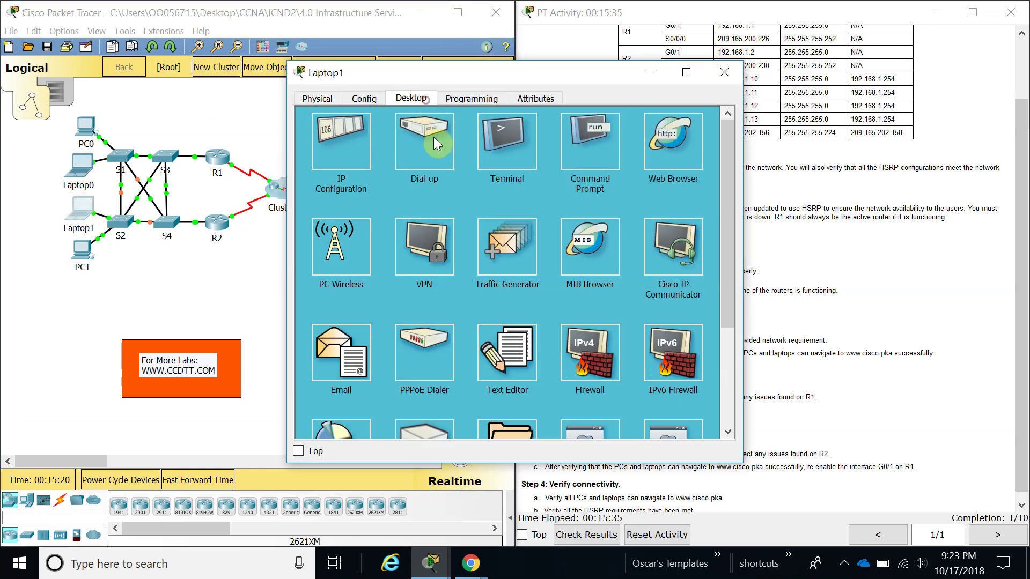
pyautogui.click(356, 163)
pyautogui.click(504, 206)
pyautogui.moveTo(433, 202); pyautogui.dragTo(421, 202)
pyautogui.write('192.168.1.254')
pyautogui.click(721, 118)
pyautogui.click(724, 72)
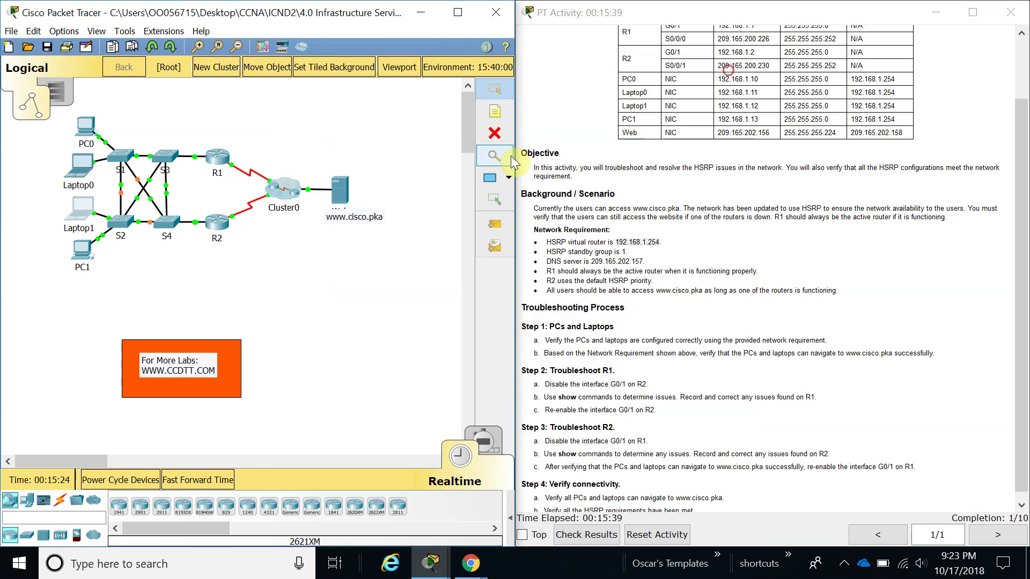
# - Set PC1's default gateway to the HSRP virtual router address, 192.168.1.254, in its IP configuration
pyautogui.click(83, 252)
pyautogui.click(424, 98)
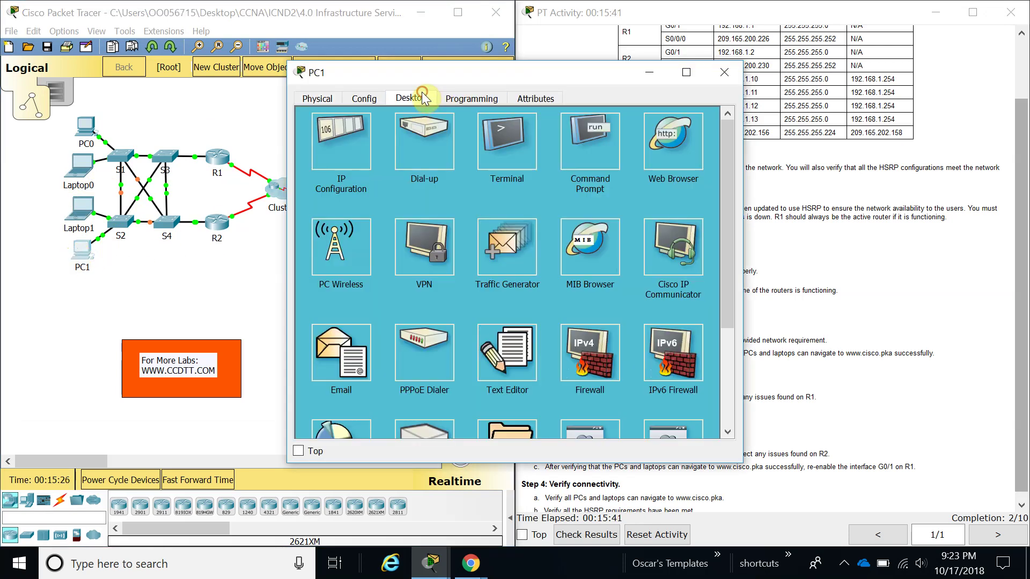
pyautogui.click(343, 156)
pyautogui.moveTo(513, 204); pyautogui.dragTo(420, 210)
pyautogui.click(724, 72)
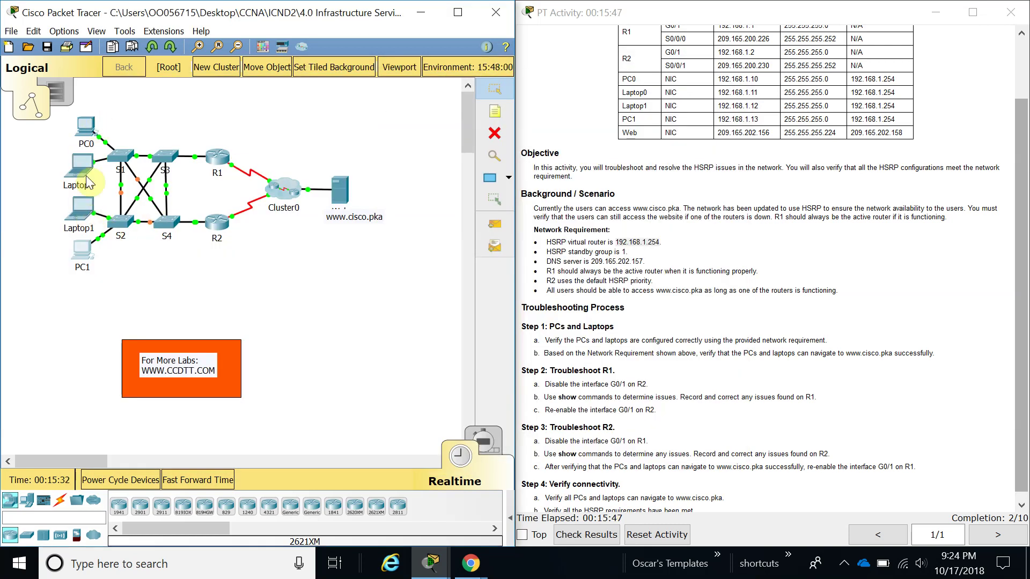
# - Highlight the HSRP virtual router address in the activity's network requirements
pyautogui.click(655, 242)
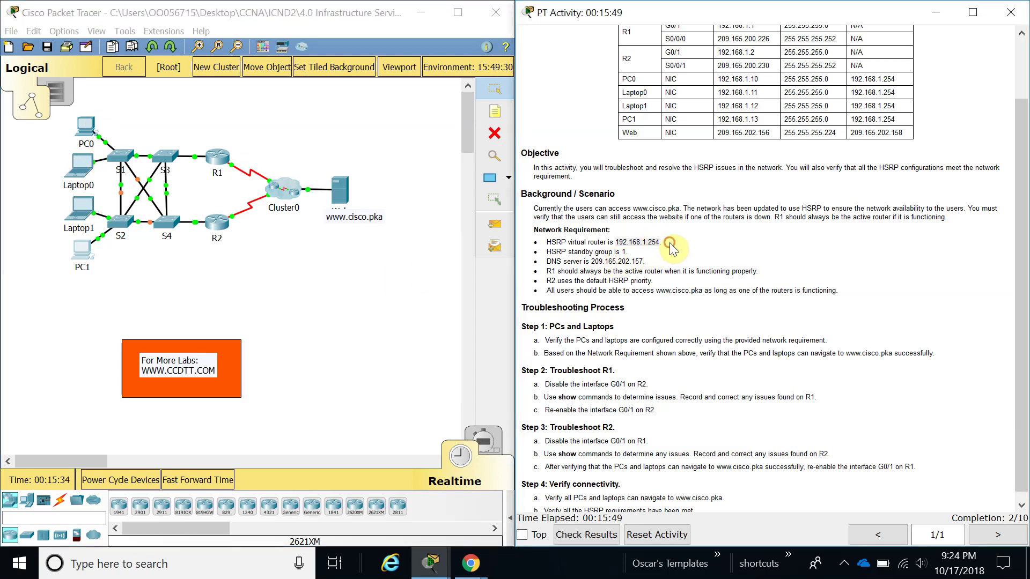
pyautogui.moveTo(657, 242); pyautogui.dragTo(618, 242)
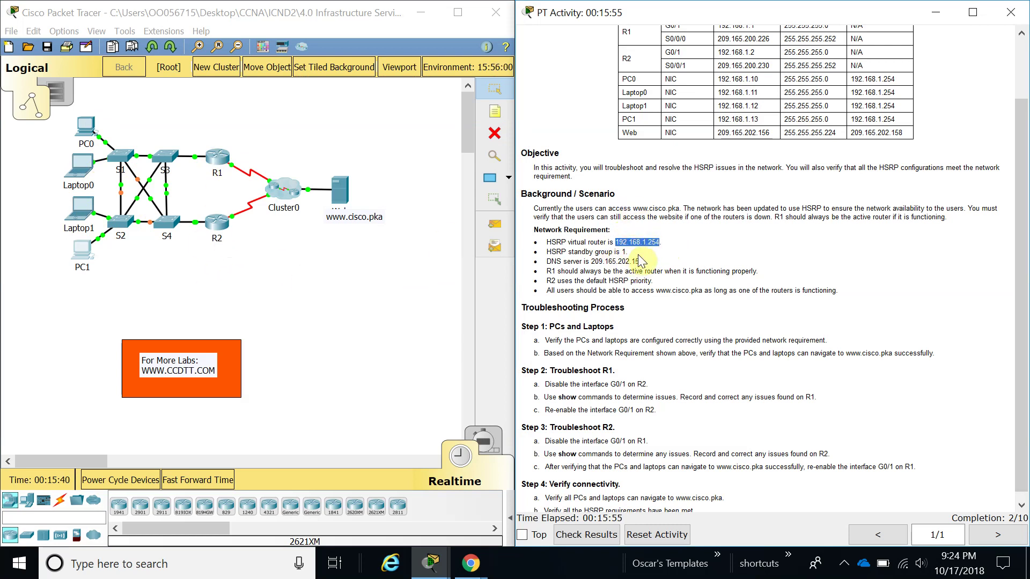
pyautogui.scroll(-1, 648, 370)
pyautogui.click(623, 343)
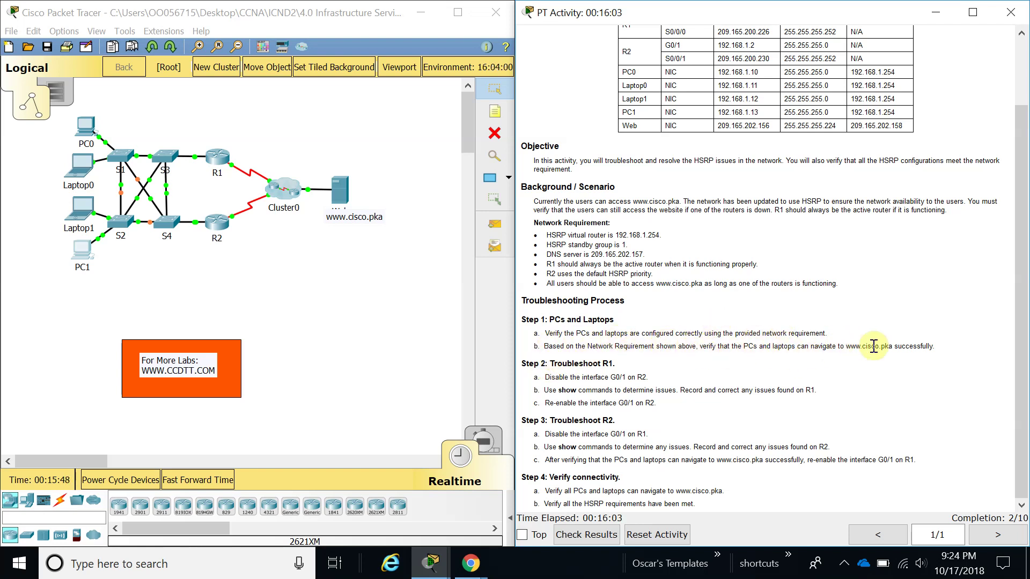
pyautogui.click(82, 248)
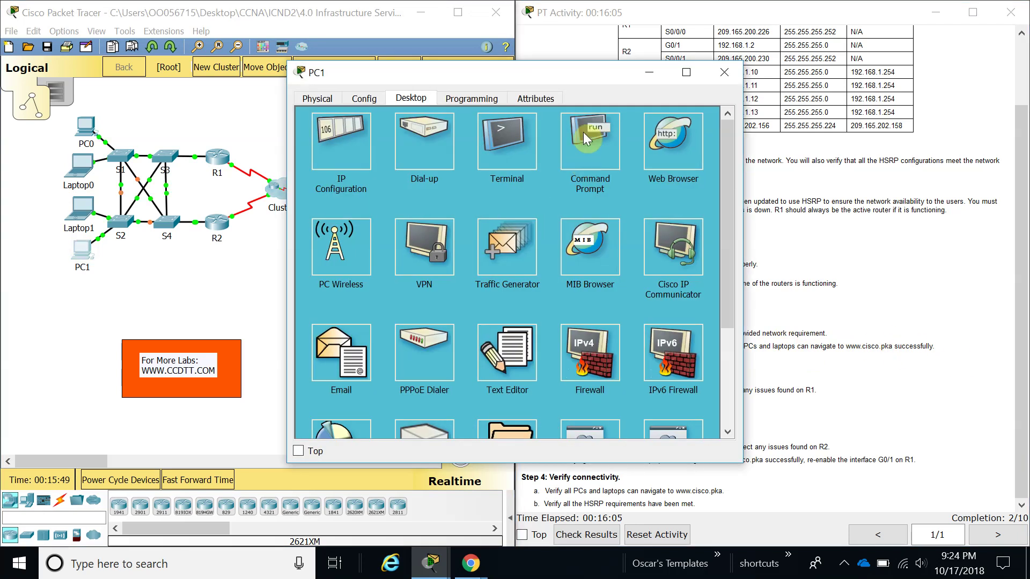
pyautogui.click(672, 139)
pyautogui.click(622, 145)
pyautogui.click(835, 266)
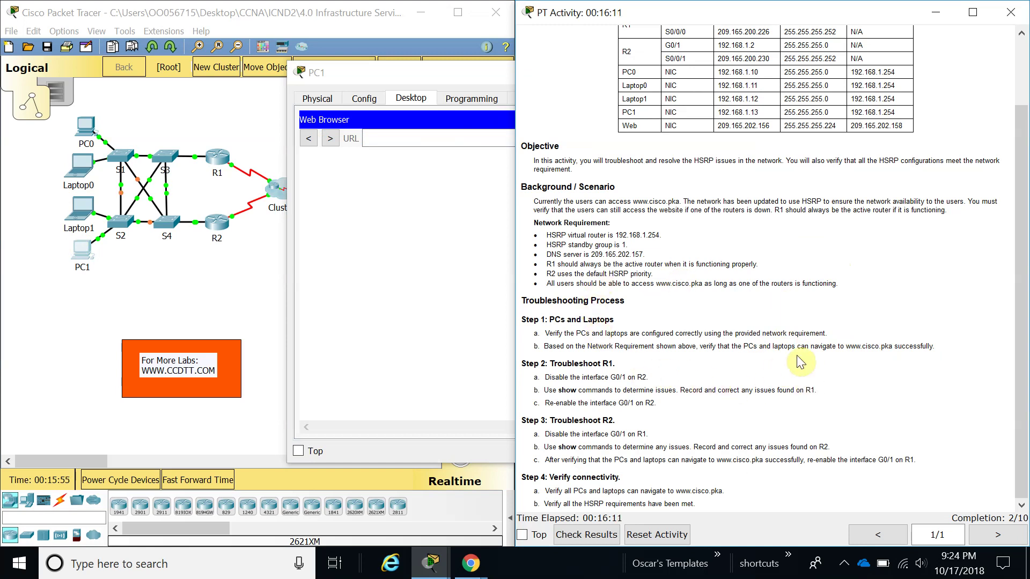
pyautogui.moveTo(848, 349); pyautogui.dragTo(896, 350)
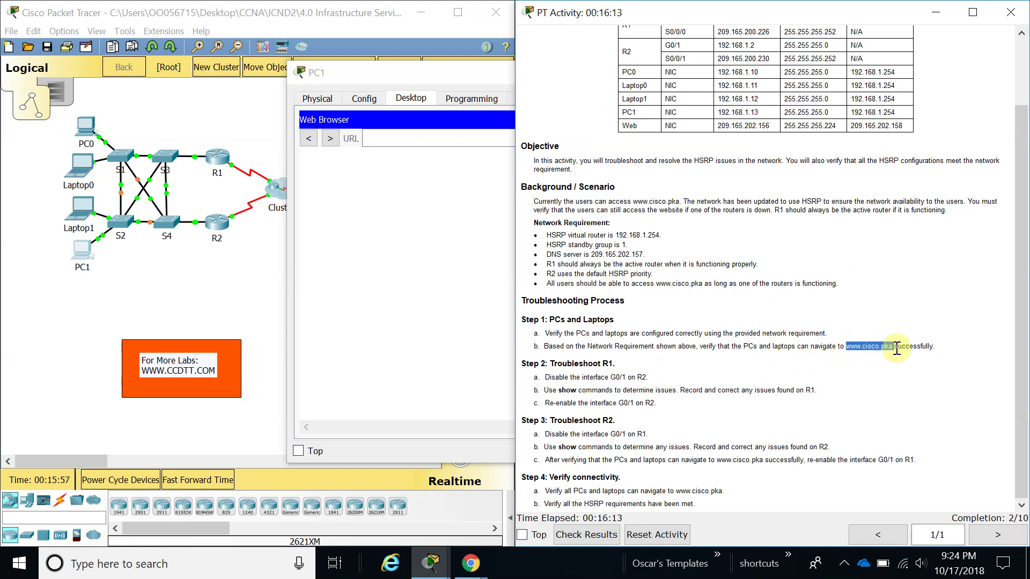
pyautogui.click(391, 137)
pyautogui.click(622, 138)
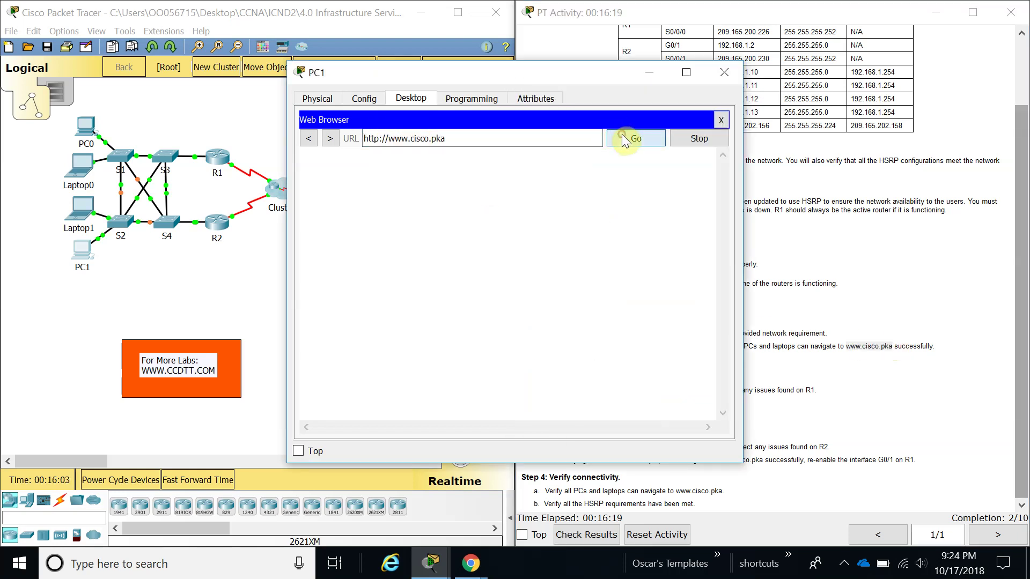
pyautogui.click(723, 72)
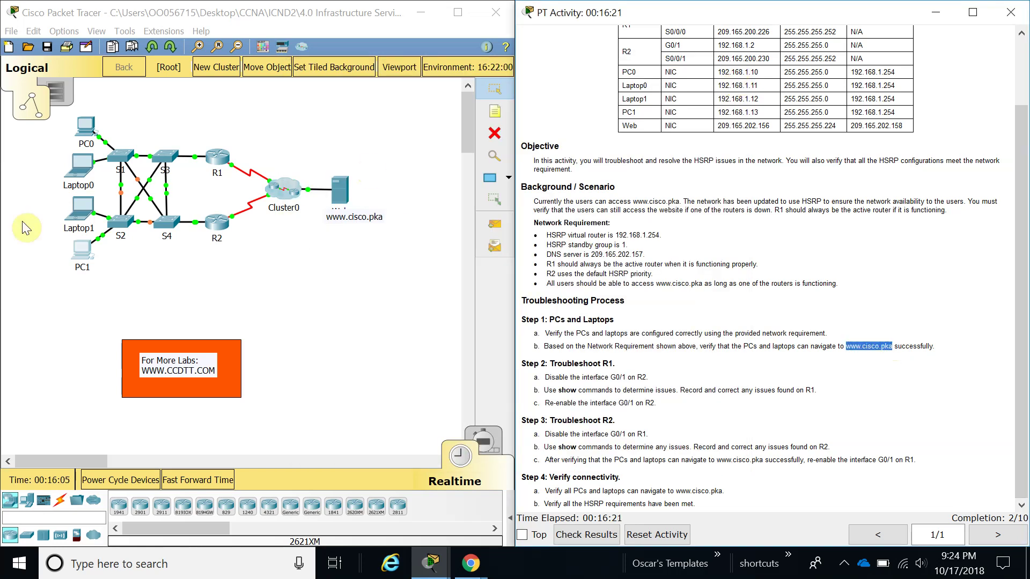
pyautogui.click(80, 210)
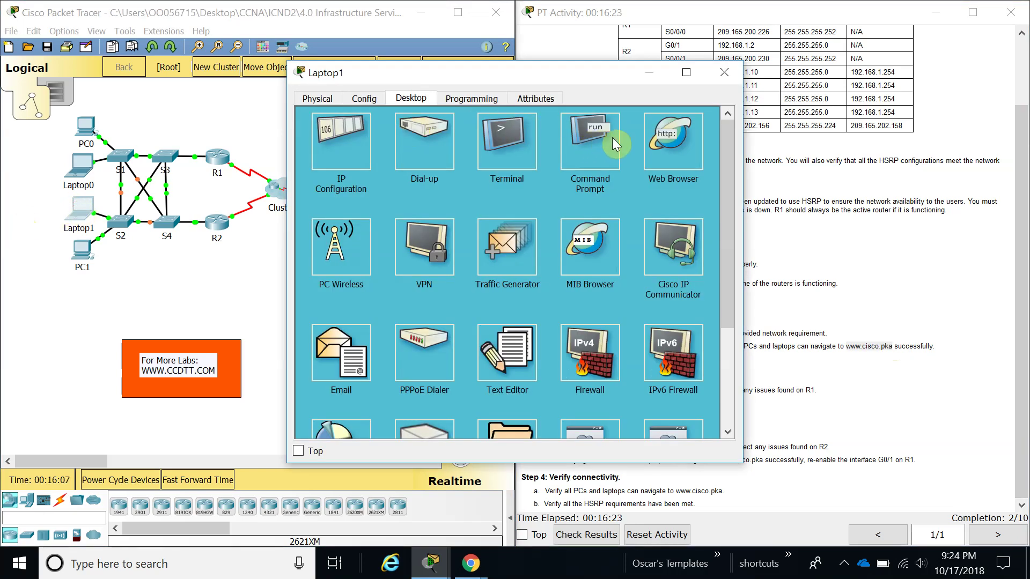
pyautogui.click(653, 147)
pyautogui.click(485, 137)
pyautogui.write('www.cisco.pka')
pyautogui.click(628, 141)
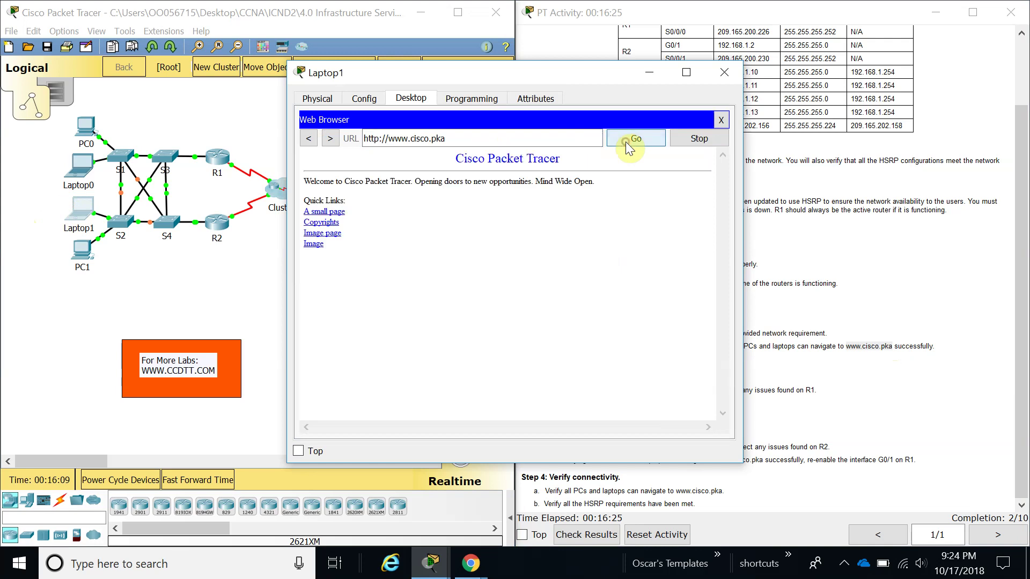
pyautogui.click(724, 72)
pyautogui.click(75, 165)
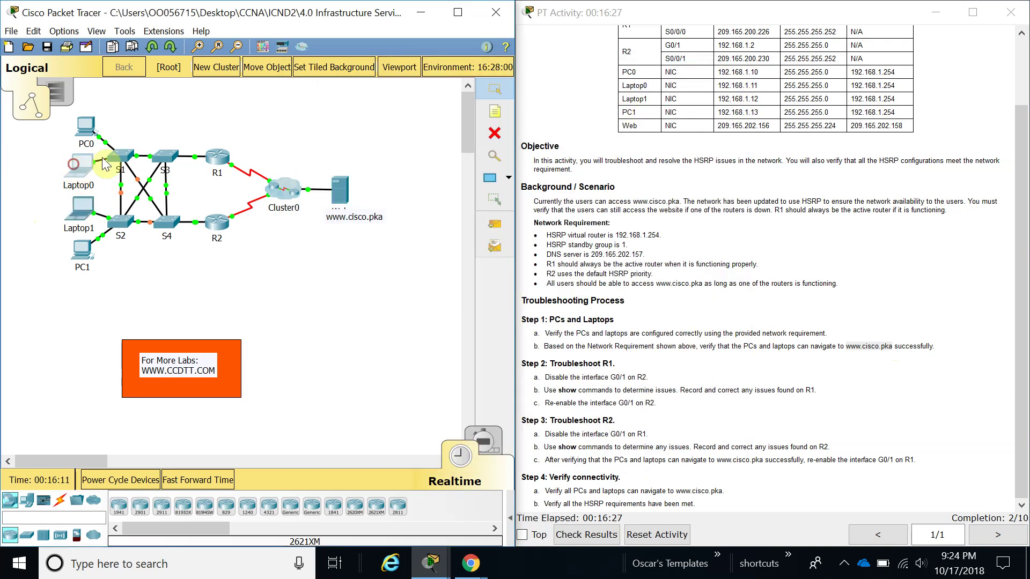
pyautogui.click(671, 149)
pyautogui.click(533, 138)
pyautogui.write('www.cisco.pka')
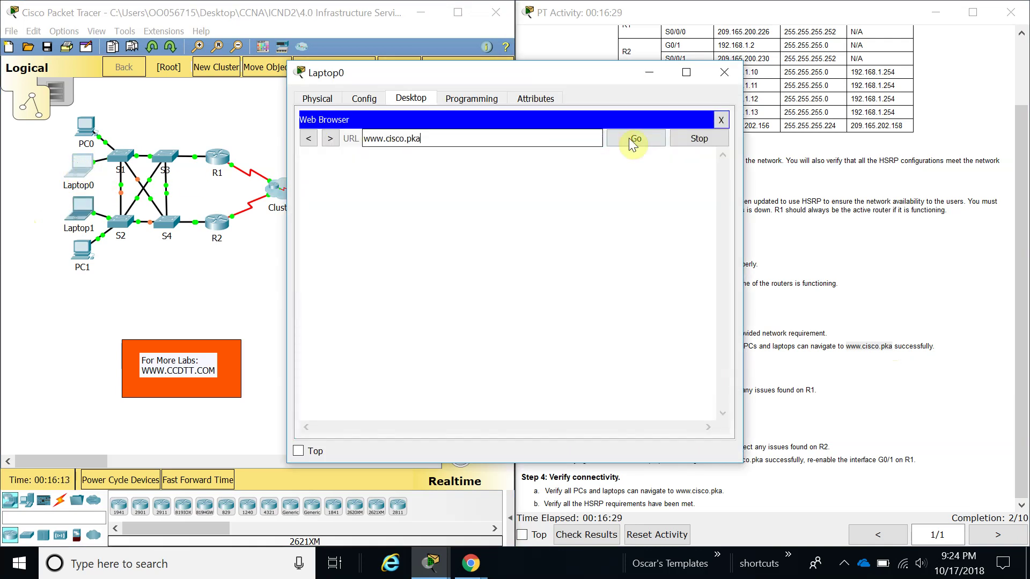
pyautogui.click(619, 138)
pyautogui.click(724, 72)
pyautogui.click(86, 125)
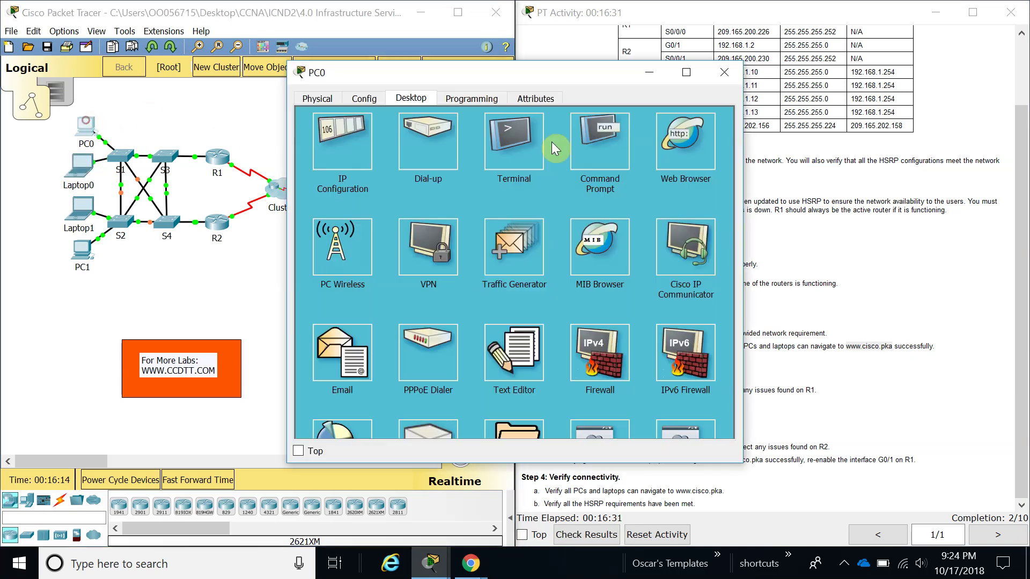
pyautogui.click(671, 142)
pyautogui.click(529, 138)
pyautogui.write('www.cisco.pka')
pyautogui.click(624, 138)
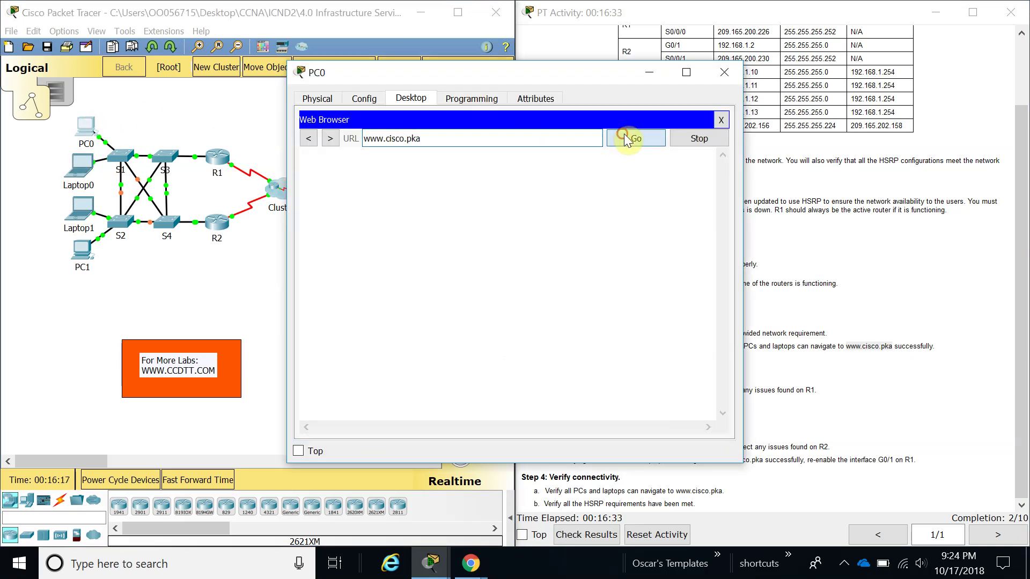
pyautogui.click(724, 72)
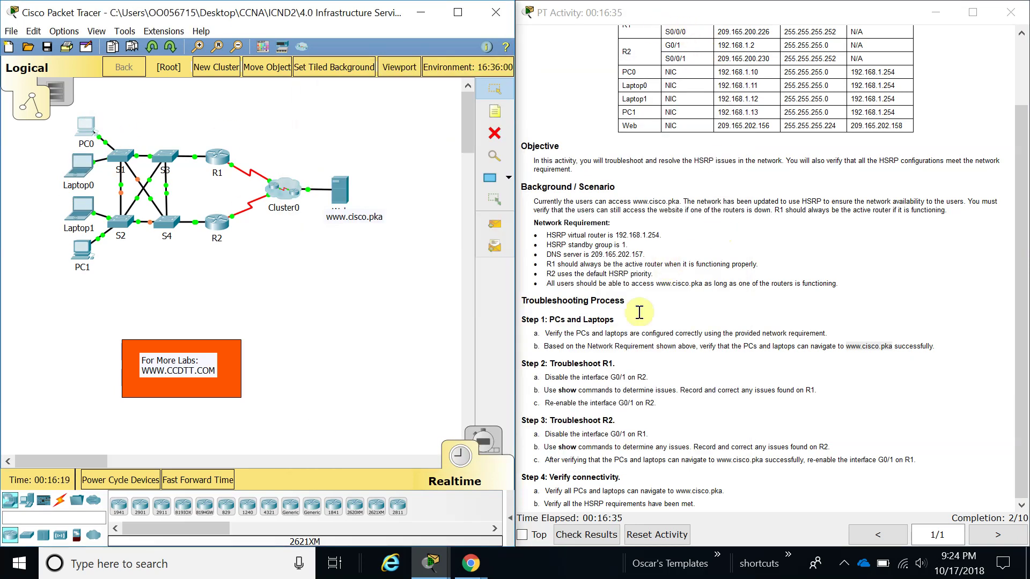
# - Review the activity's Step 1 instructions for the PCs and laptops and the Step 2 instructions for troubleshooting R1
pyautogui.moveTo(944, 347); pyautogui.dragTo(529, 317)
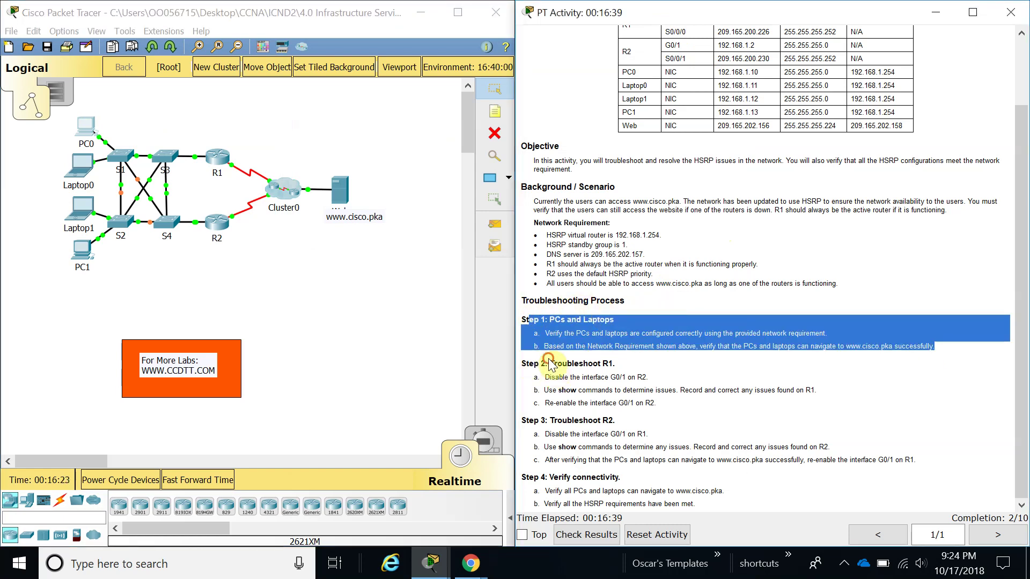
pyautogui.moveTo(551, 366); pyautogui.dragTo(674, 389)
pyautogui.click(683, 416)
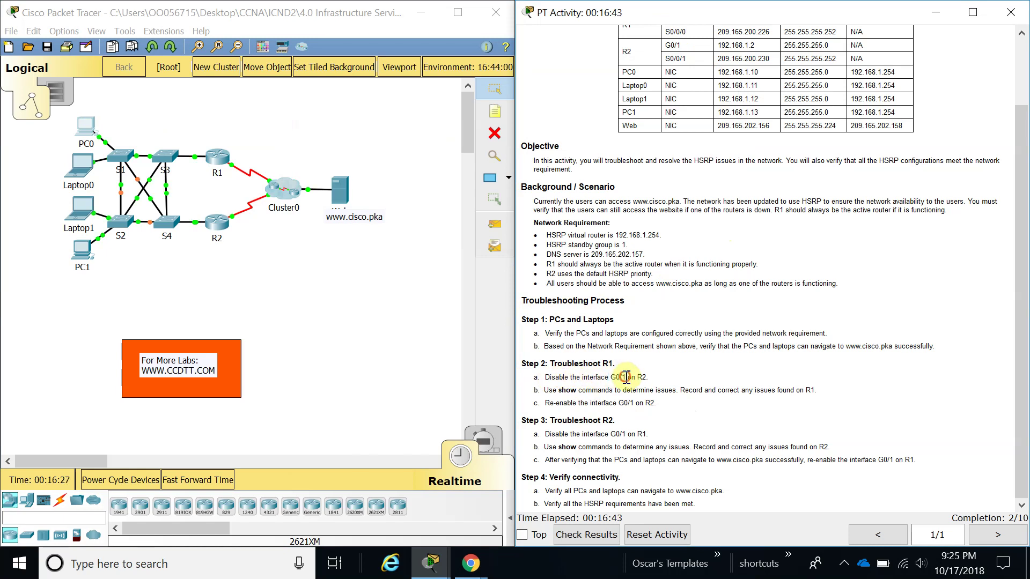
# - Open R2's command line, enable privileged mode and enter global configuration mode with configure terminal
pyautogui.click(217, 224)
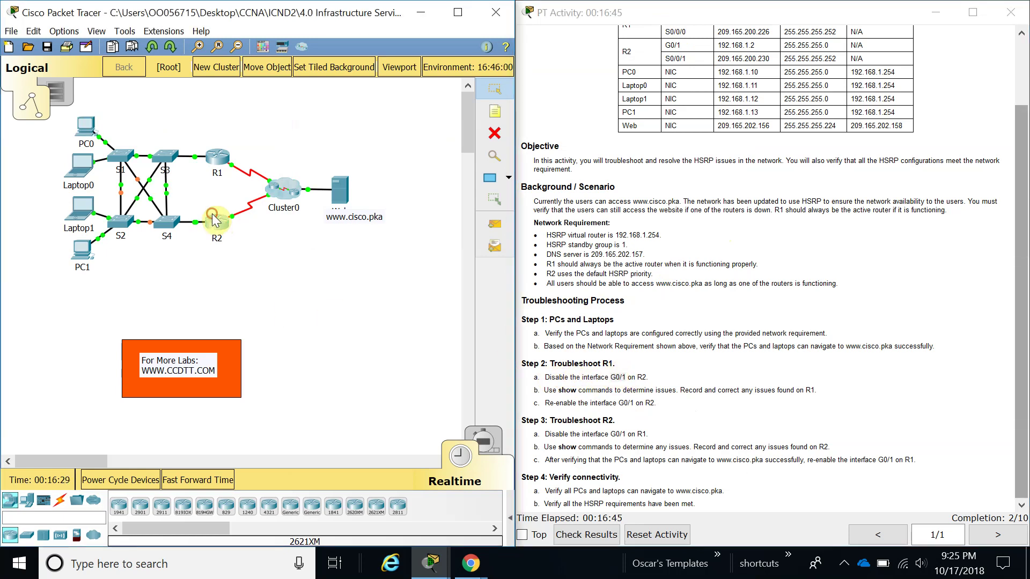
pyautogui.click(453, 129)
pyautogui.press('Return')
pyautogui.press('Return')
pyautogui.write('en')
pyautogui.press('Tab')
pyautogui.press('Return')
pyautogui.write('co')
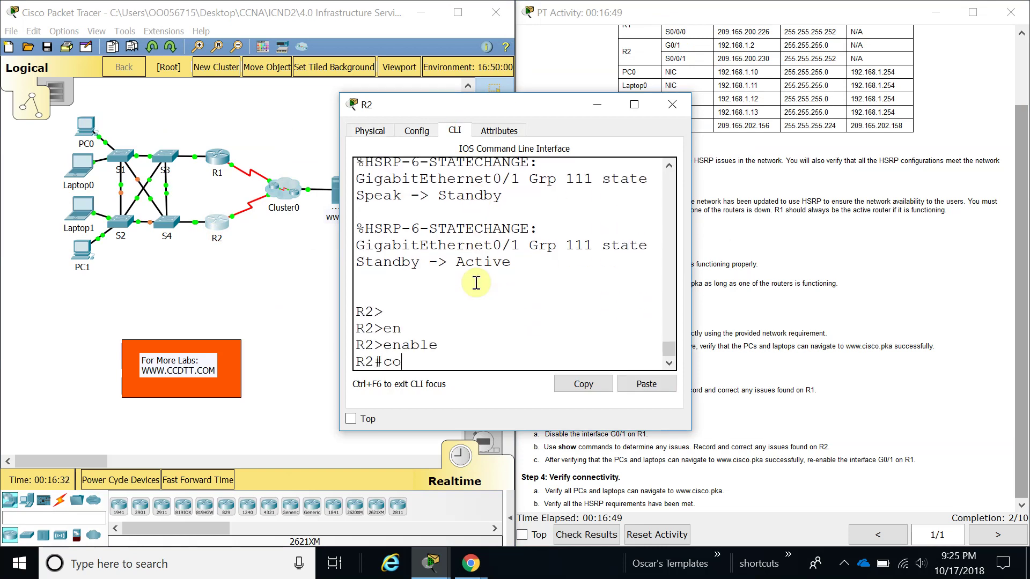
pyautogui.write('nfi')
pyautogui.press('Tab')
pyautogui.write('t')
pyautogui.press('Tab')
pyautogui.press('Return')
pyautogui.press('Return')
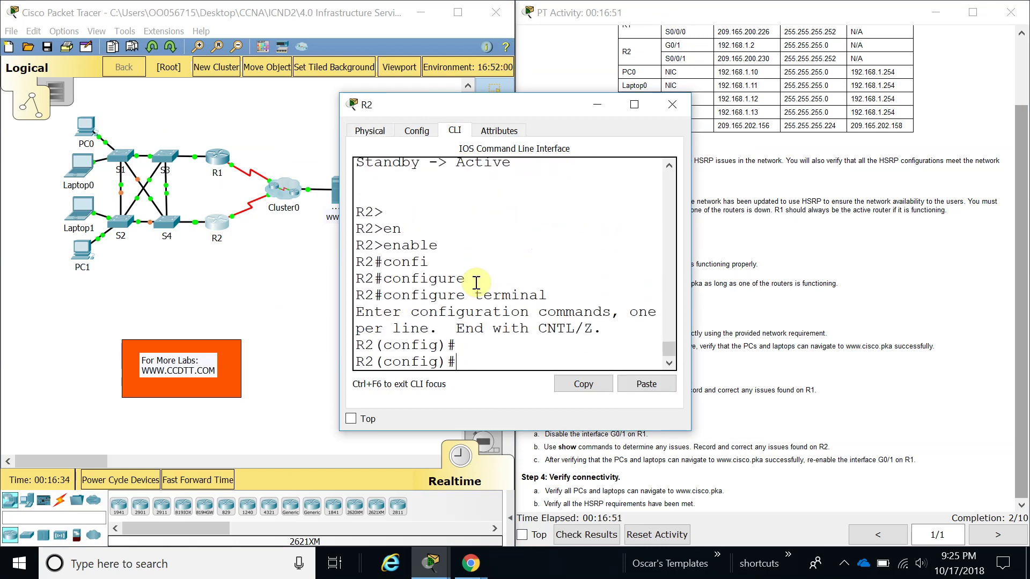
# - Shut down interface G0/1 on R2 and move its window out of the way
pyautogui.write('int G0/1')
pyautogui.press('Return')
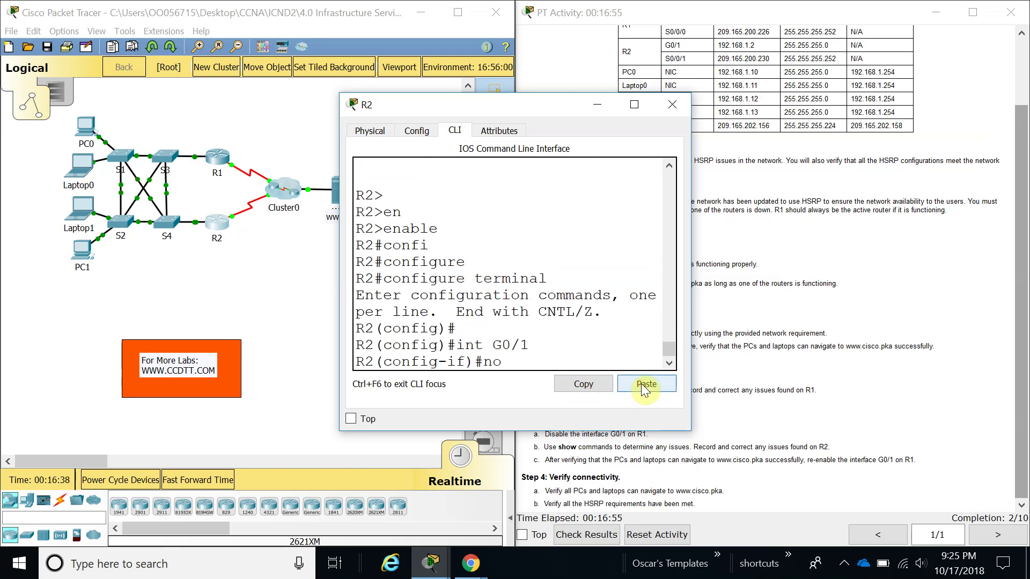
pyautogui.write('shu')
pyautogui.press('Tab')
pyautogui.press('Return')
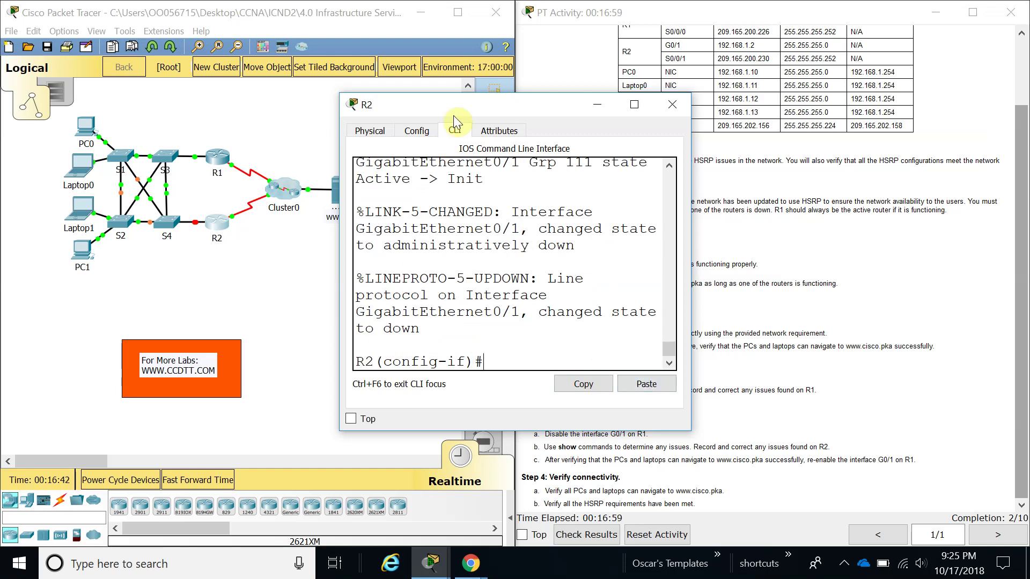
pyautogui.moveTo(447, 111); pyautogui.dragTo(230, 105)
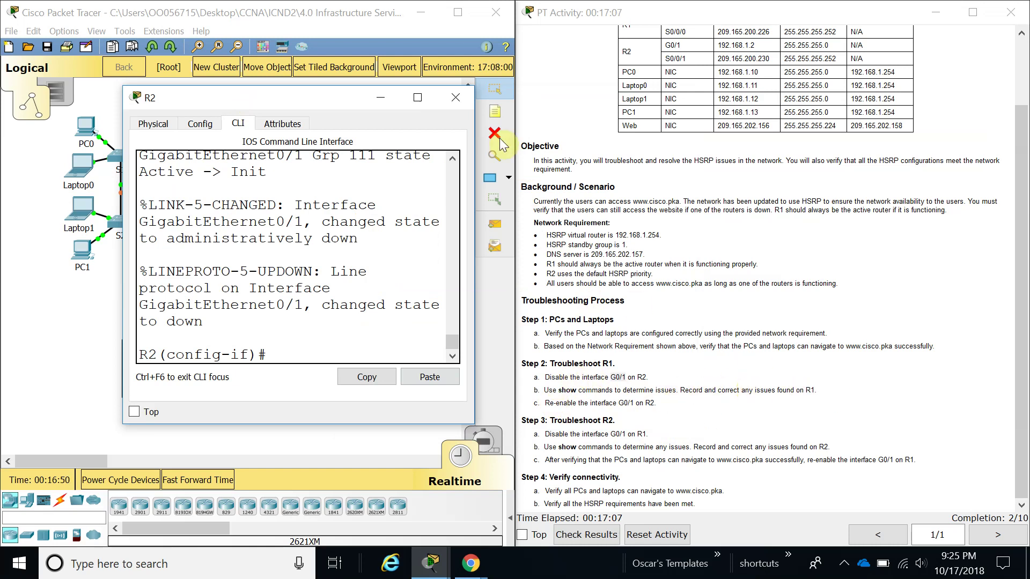
pyautogui.click(381, 104)
# - Open R1's command line in an enlarged window and enable privileged mode
pyautogui.click(219, 156)
pyautogui.moveTo(444, 112); pyautogui.dragTo(149, 36)
pyautogui.moveTo(392, 357); pyautogui.dragTo(522, 513)
pyautogui.click(164, 55)
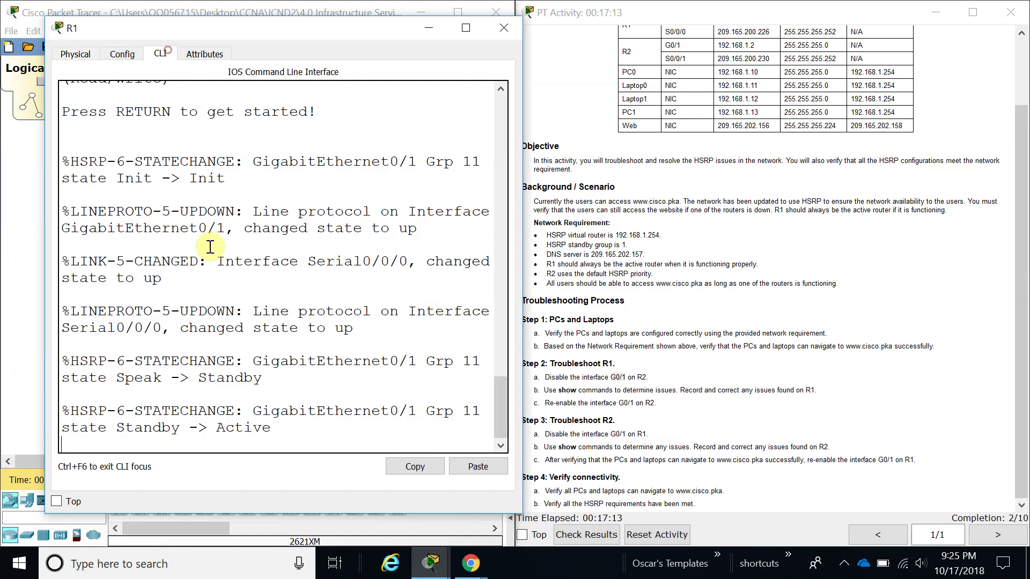
pyautogui.press('Return')
pyautogui.write('en')
pyautogui.press('Tab')
pyautogui.press('Return')
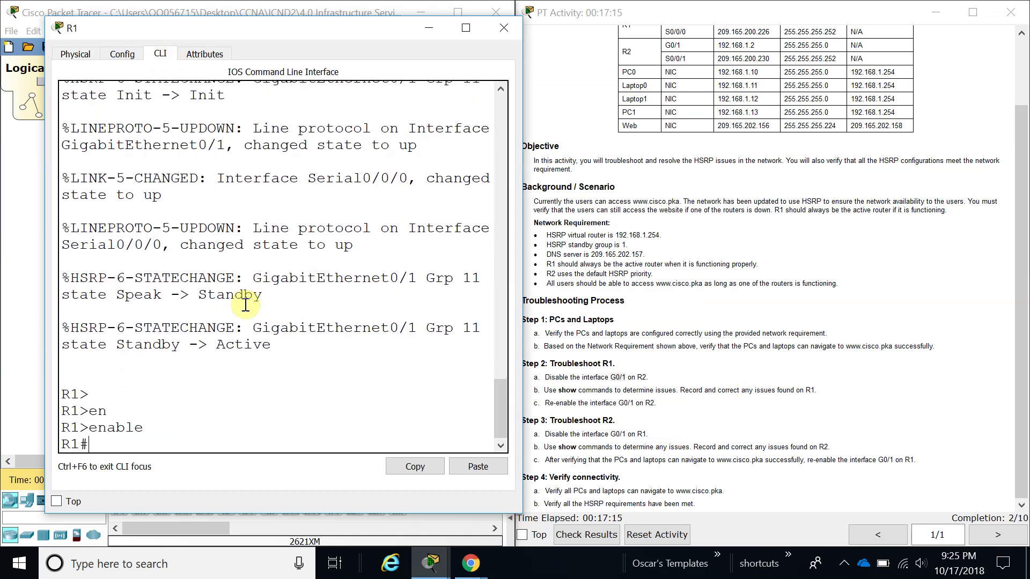
# - Display R1's HSRP status with the show standby command
pyautogui.write('show s')
pyautogui.press('Tab')
pyautogui.write('t')
pyautogui.press('Tab')
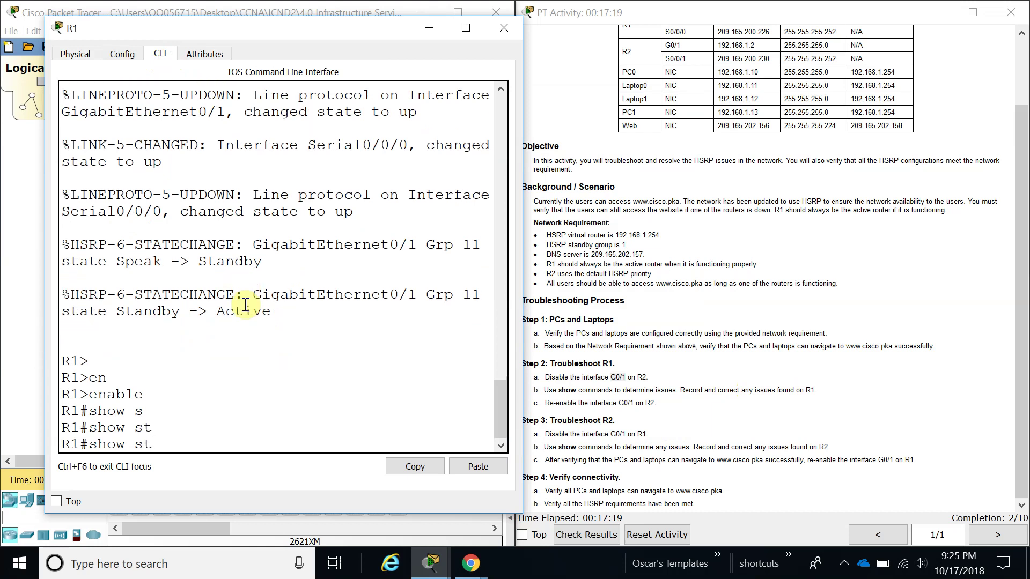
pyautogui.write('sn')
pyautogui.press('Tab')
pyautogui.press('Tab')
pyautogui.write('a')
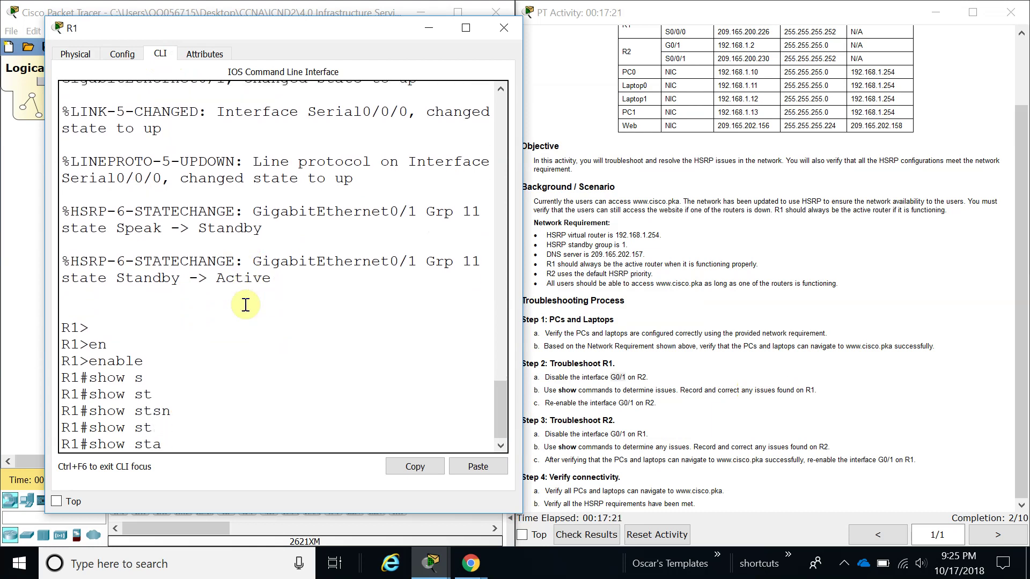
pyautogui.write('nd')
pyautogui.press('Tab')
pyautogui.press('Return')
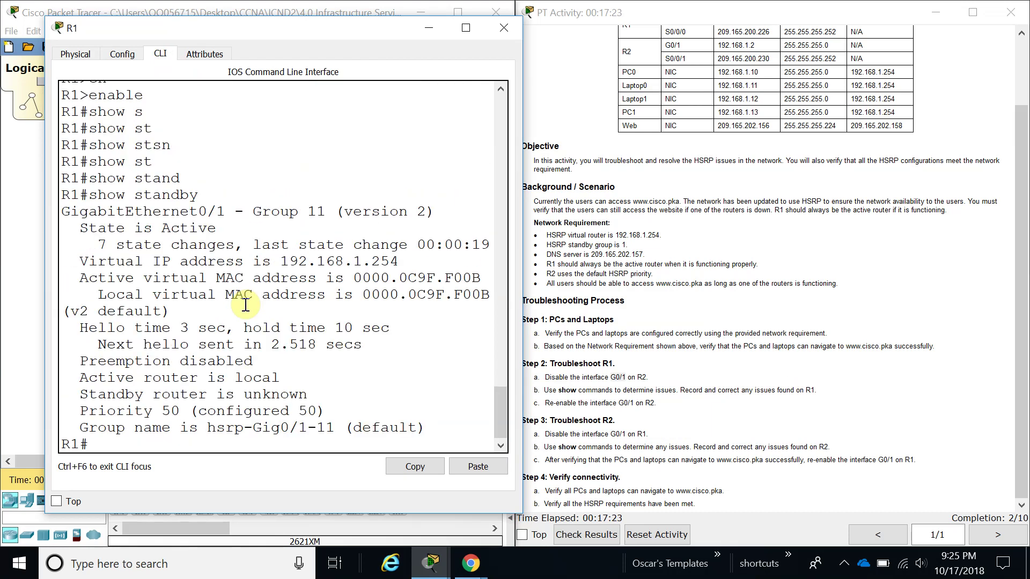
# - Examine the HSRP version, active and standby routers, and group number in R1's standby output
pyautogui.moveTo(447, 213); pyautogui.dragTo(361, 208)
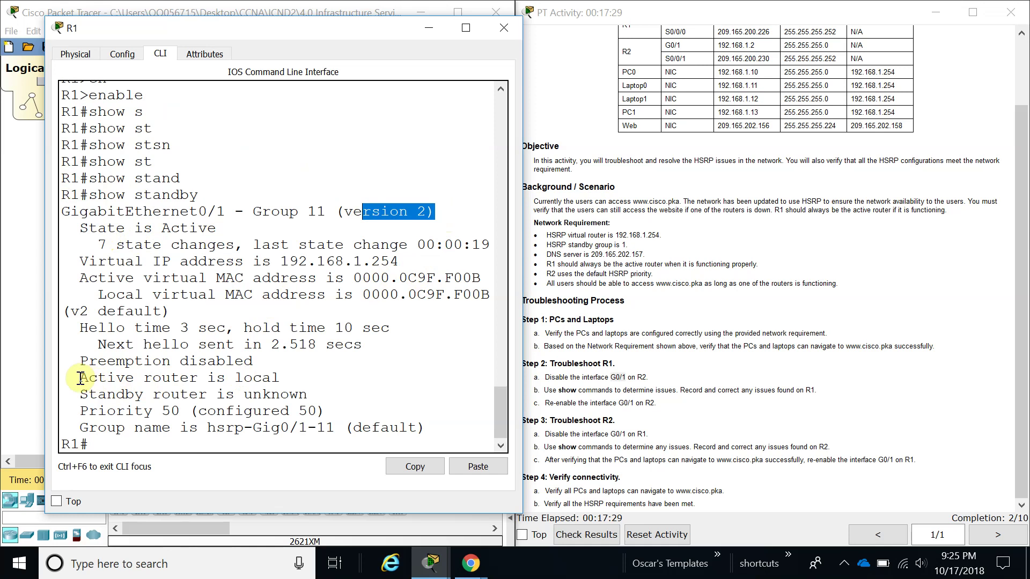
pyautogui.moveTo(78, 378); pyautogui.dragTo(180, 361)
pyautogui.doubleClick(258, 378)
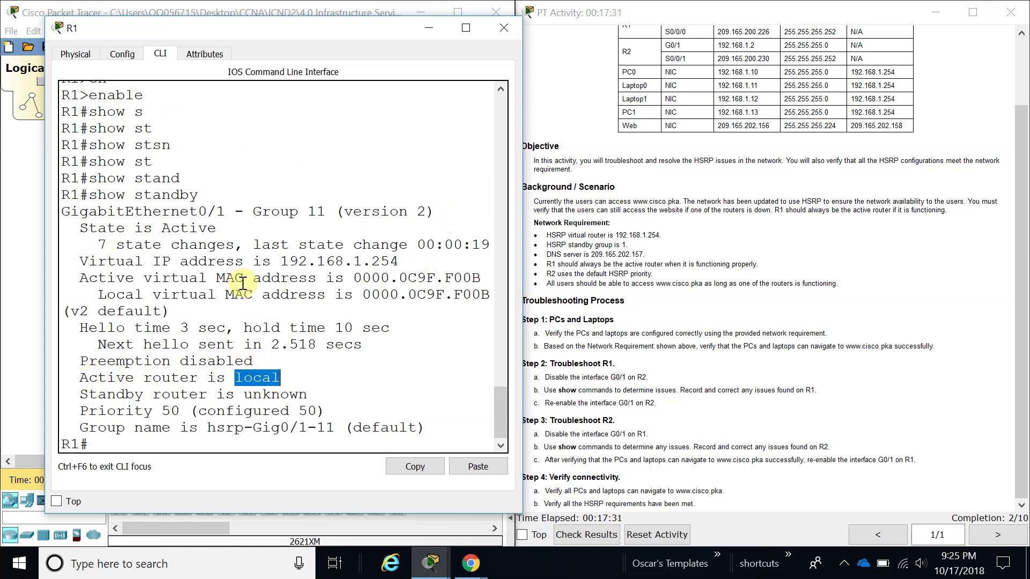
pyautogui.doubleClick(116, 376)
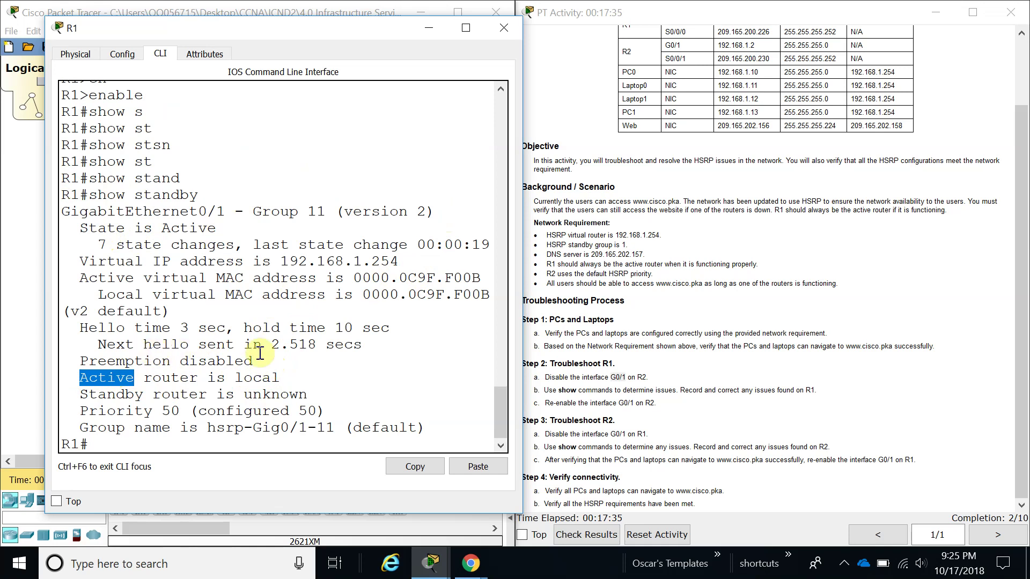
pyautogui.doubleClick(125, 395)
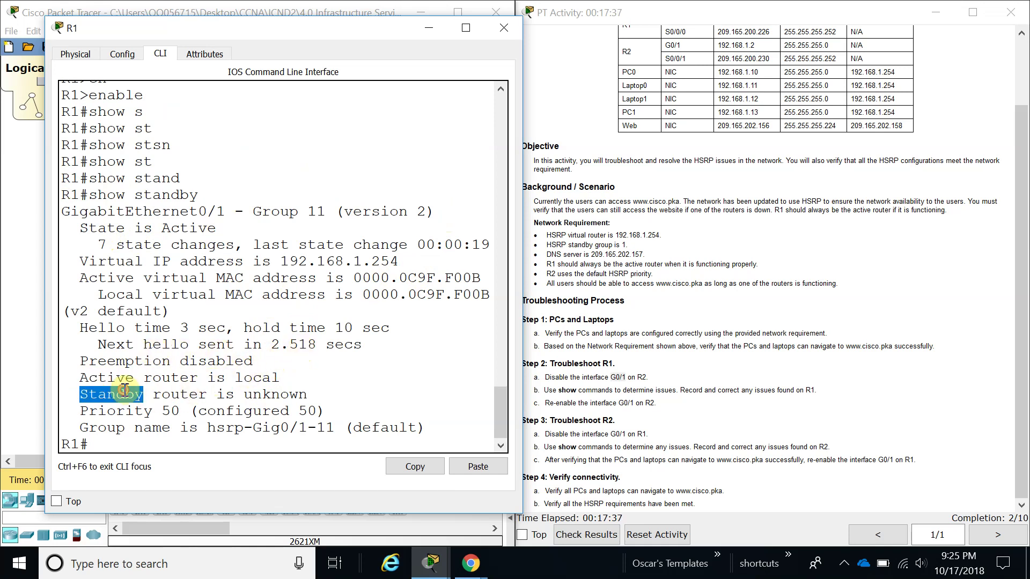
pyautogui.doubleClick(287, 395)
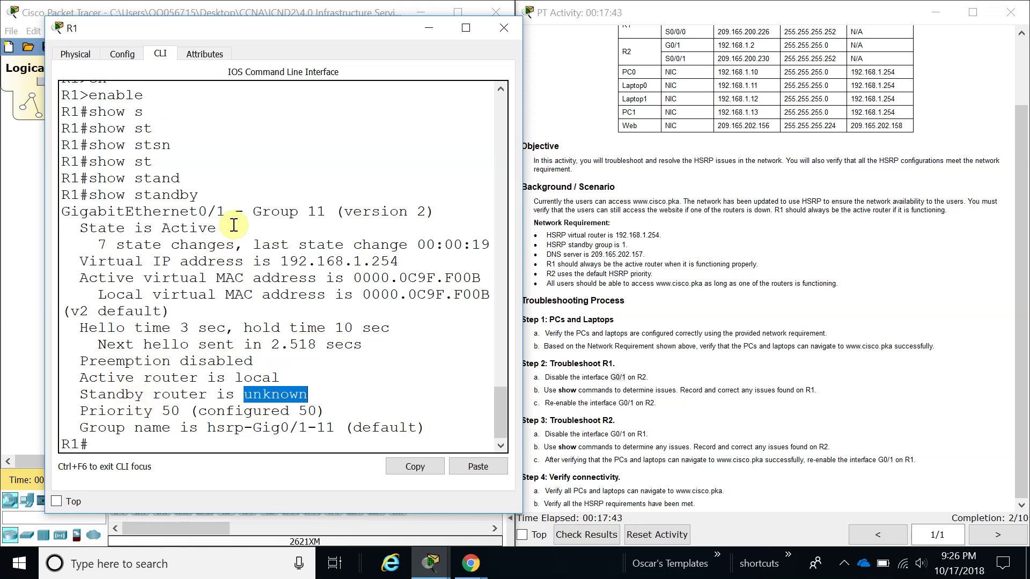
pyautogui.doubleClick(310, 211)
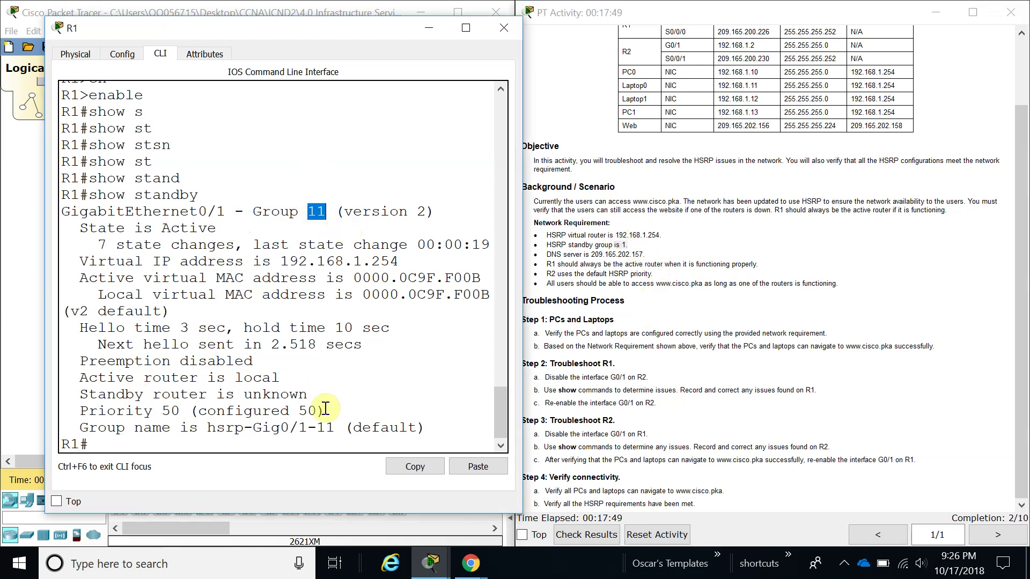
# - Enter global configuration mode on R1 and select interface G0/1 for configuration
pyautogui.write('confi')
pyautogui.press('Tab')
pyautogui.write('t')
pyautogui.press('Tab')
pyautogui.press('Return')
pyautogui.press('Return')
pyautogui.press('Return')
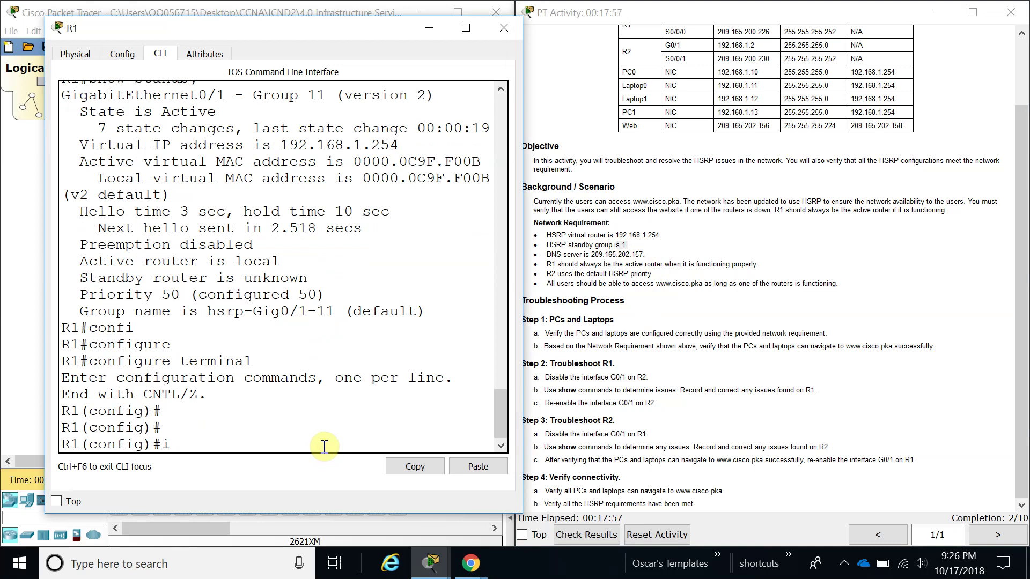
pyautogui.scroll(3, 639, 198)
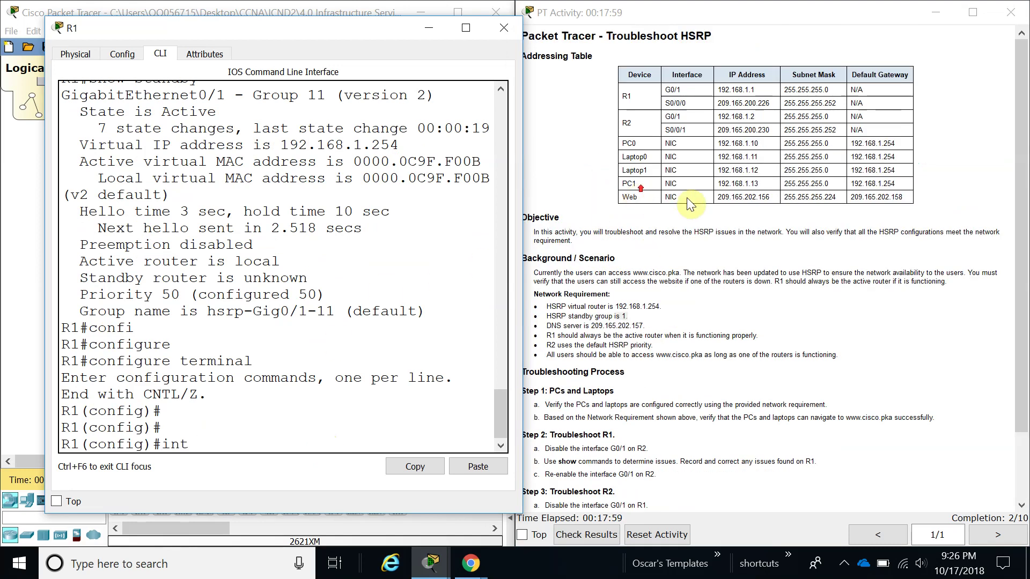
pyautogui.write('int ')
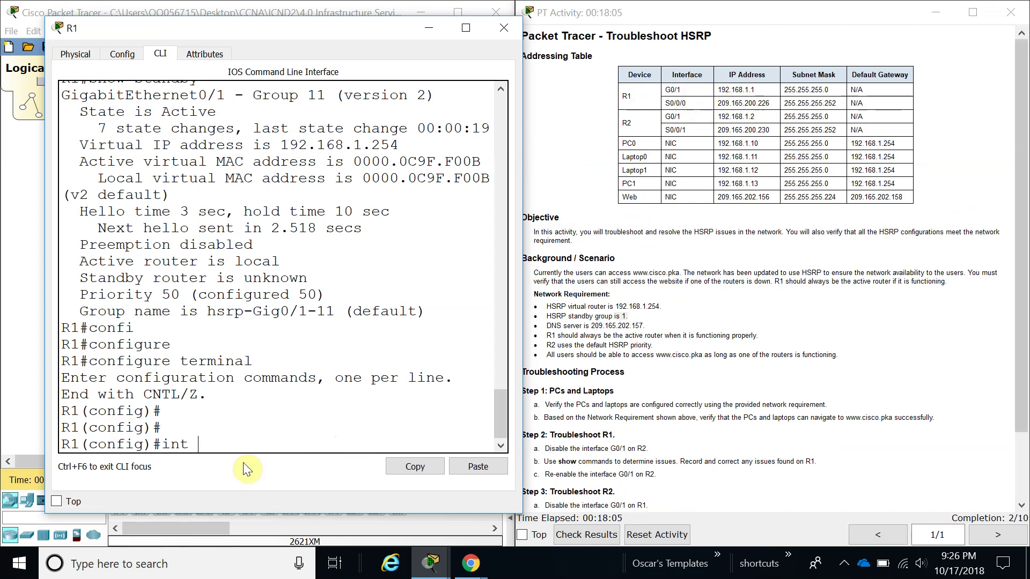
pyautogui.write('g0/1')
pyautogui.press('Return')
pyautogui.press('Return')
# - Remove HSRP standby group 11 from R1's G0/1 interface
pyautogui.write('st')
pyautogui.press('Tab')
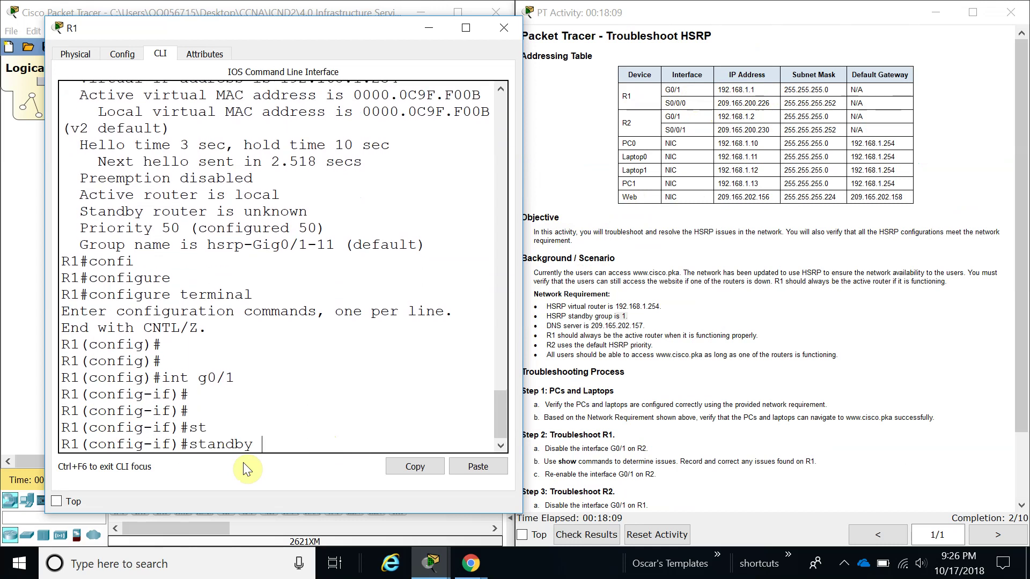
pyautogui.write('11')
pyautogui.press('Home')
pyautogui.write('no')
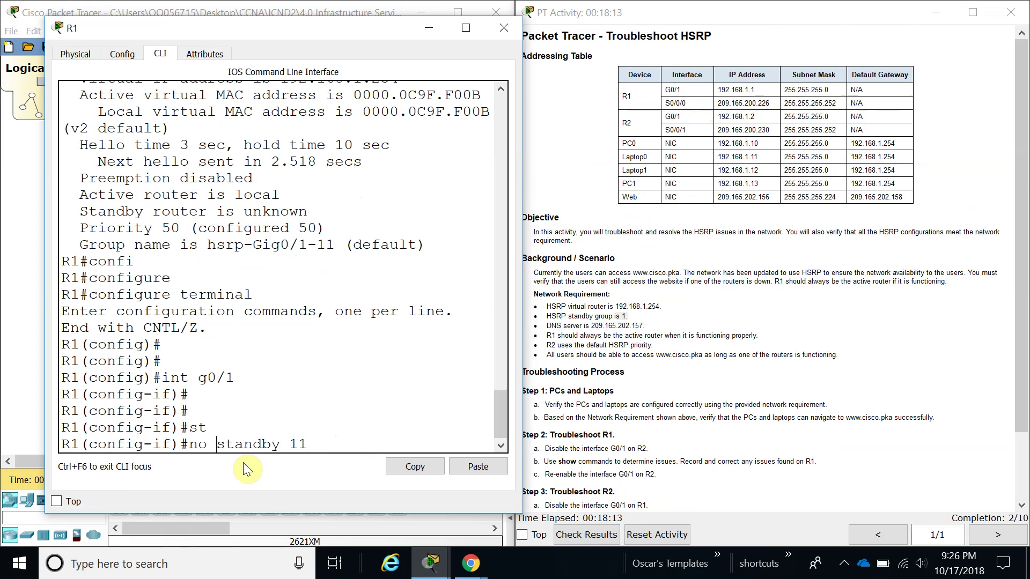
pyautogui.press('Return')
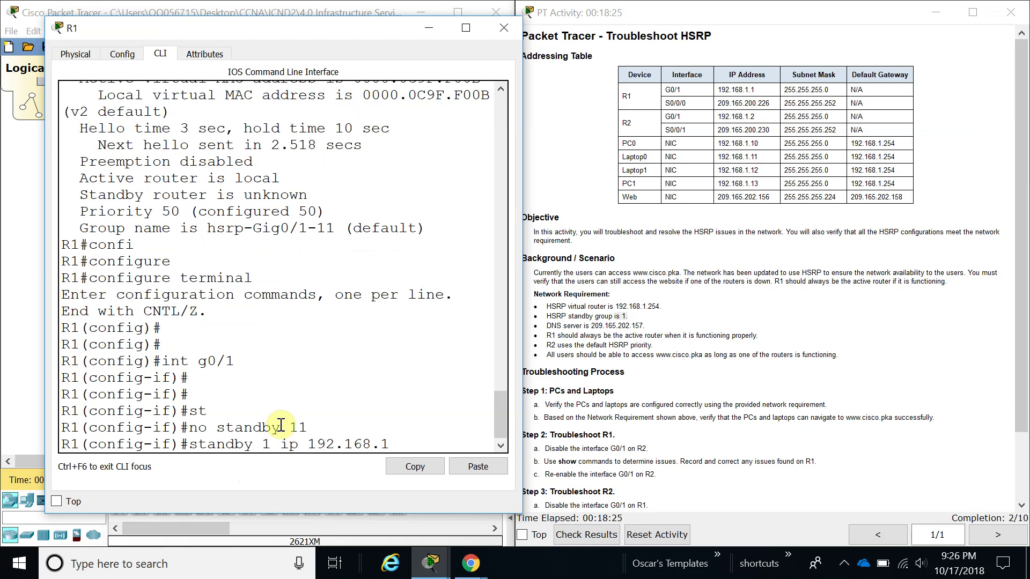
# - Configure HSRP standby group 1 on R1's G0/1 with the virtual IP address 192.168.1.254
pyautogui.write('4')
pyautogui.press('Return')
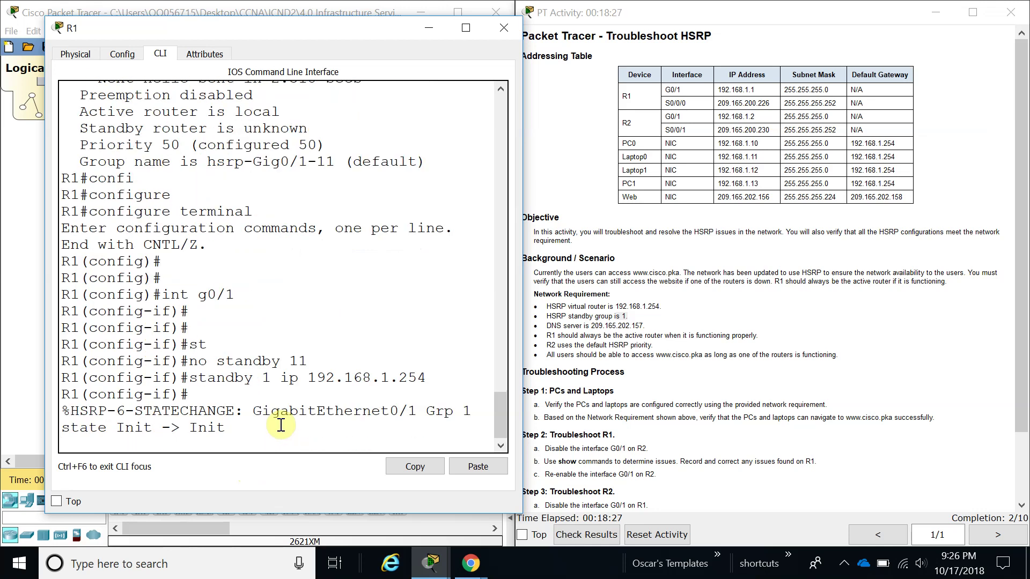
pyautogui.press('Return')
pyautogui.press('Return')
pyautogui.press('Return')
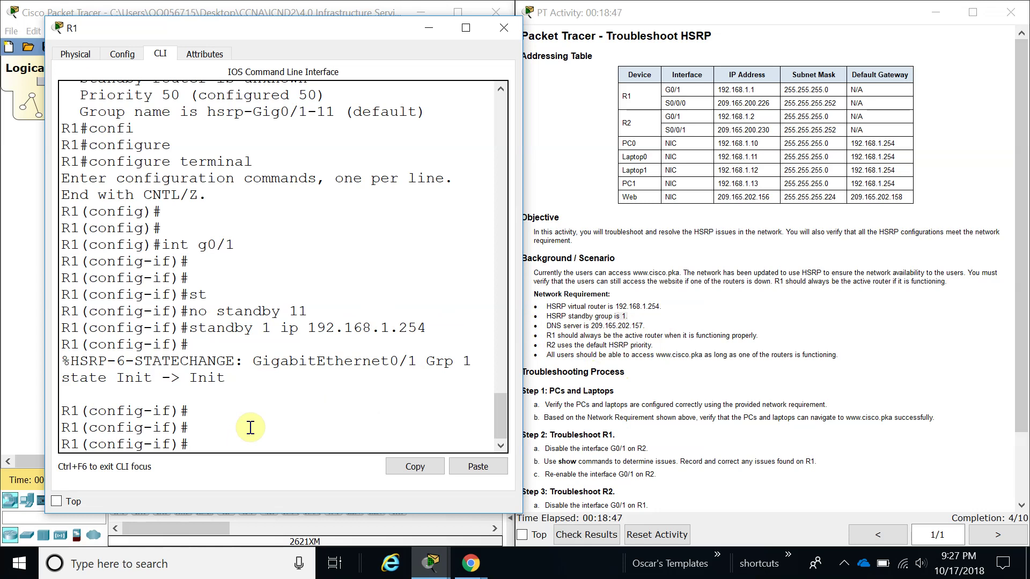
# - Set R1's priority for standby group 1 to 105
pyautogui.press('Tab')
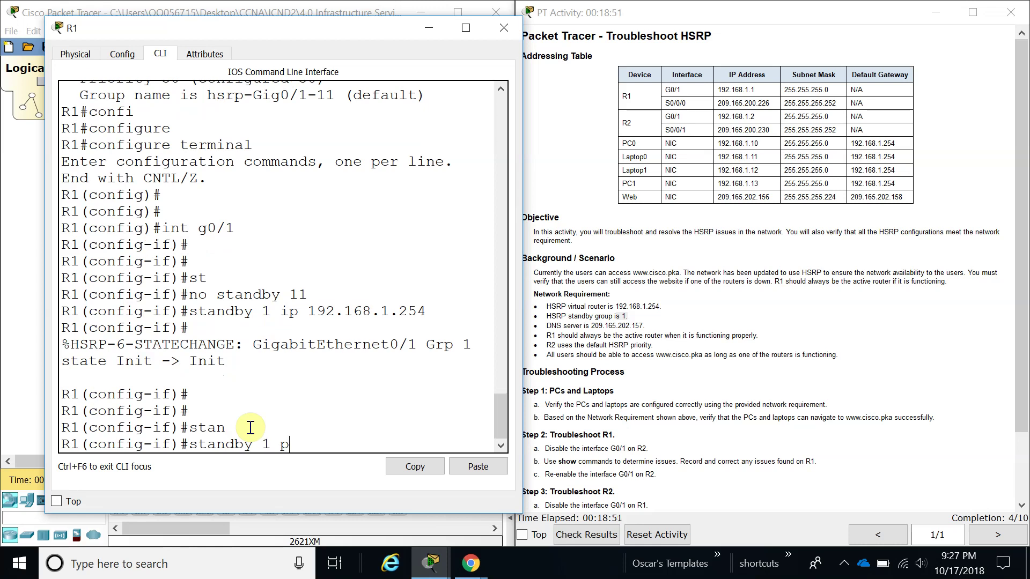
pyautogui.write('1 pri')
pyautogui.press('Tab')
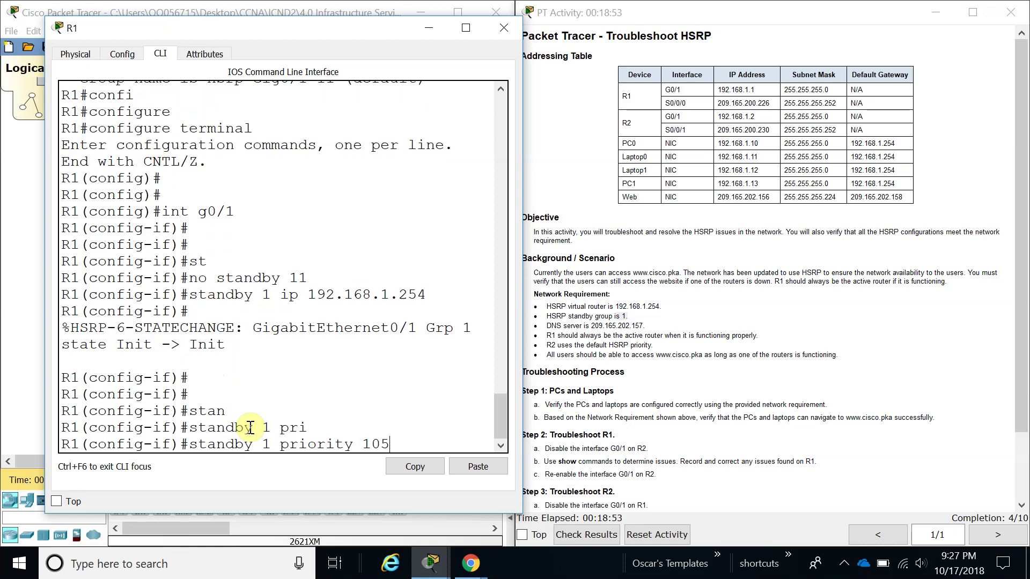
pyautogui.write('105')
pyautogui.press('Return')
pyautogui.press('Return')
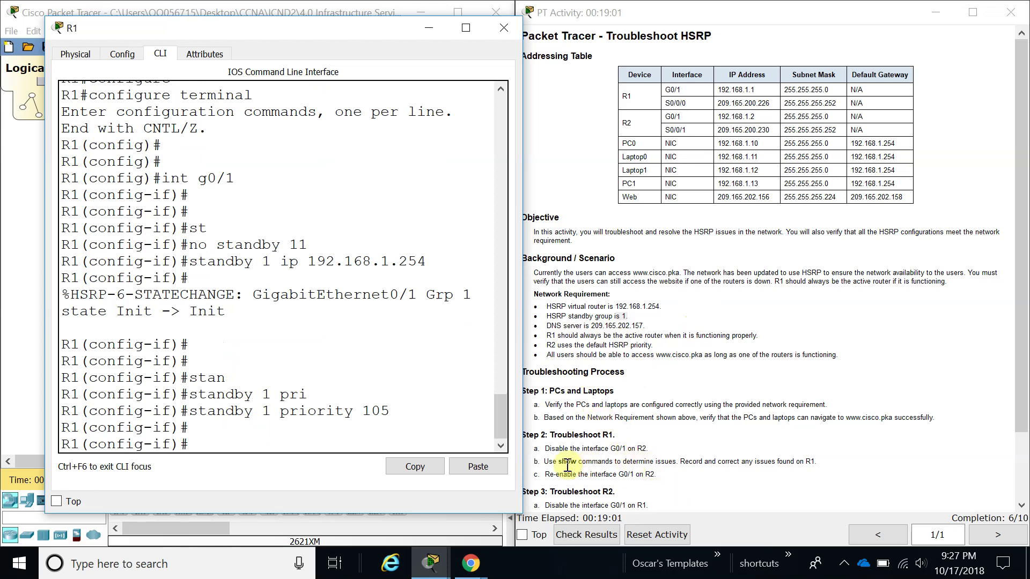
# - Close R1's window and re-enable interface G0/1 on R2 with the no shutdown command
pyautogui.scroll(-3, 568, 466)
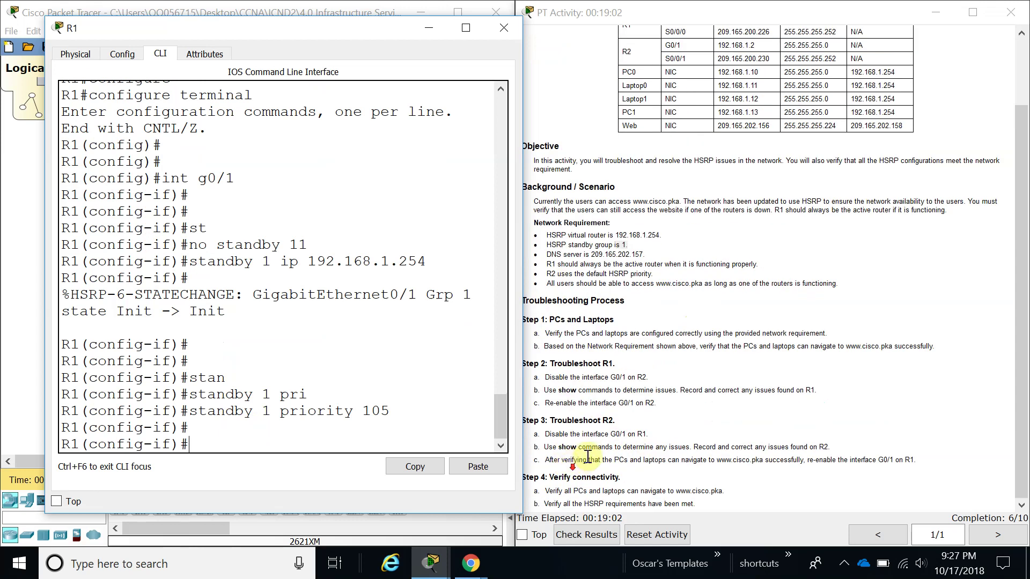
pyautogui.click(623, 401)
pyautogui.doubleClick(623, 403)
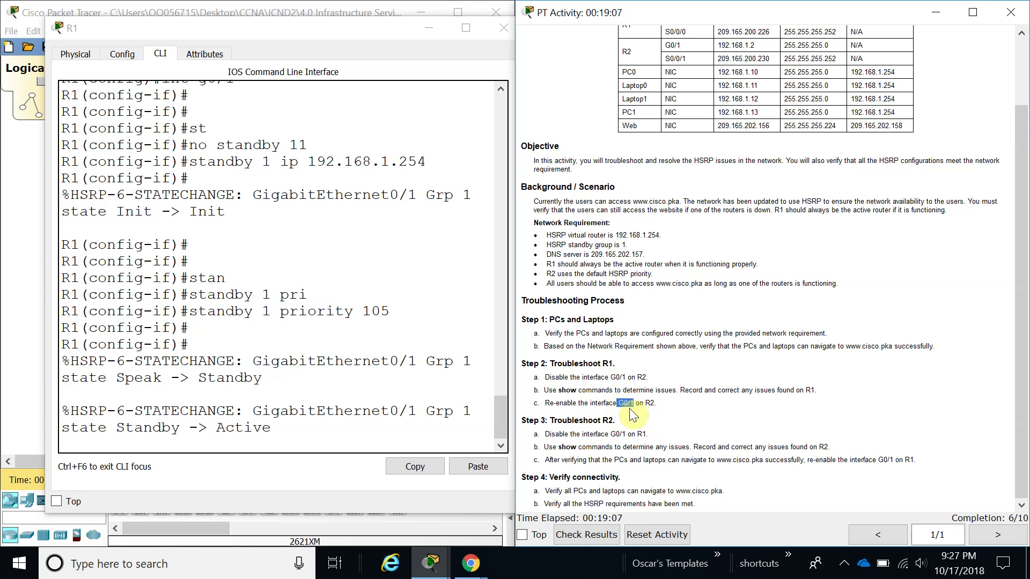
pyautogui.click(268, 431)
pyautogui.doubleClick(249, 428)
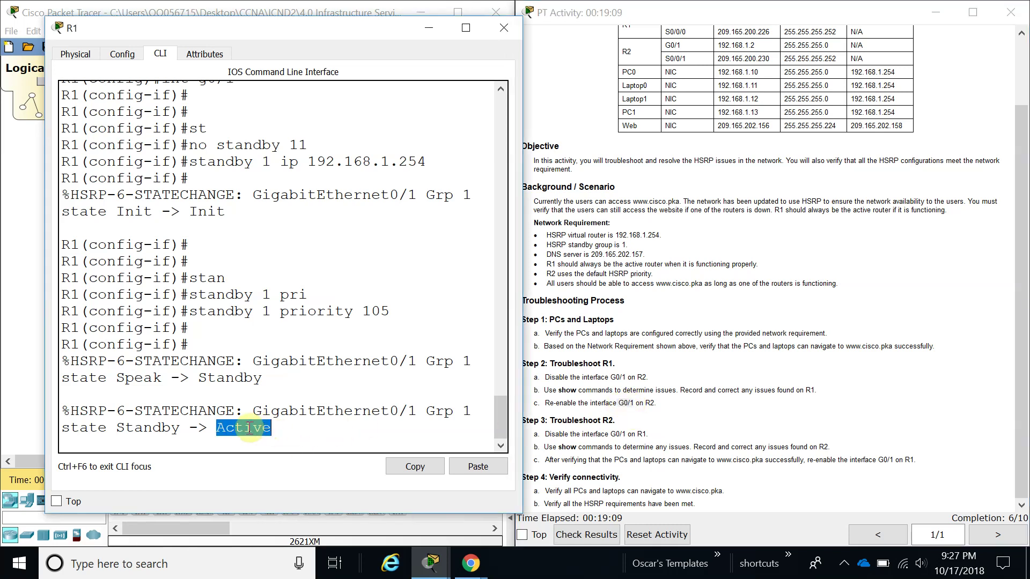
pyautogui.click(501, 29)
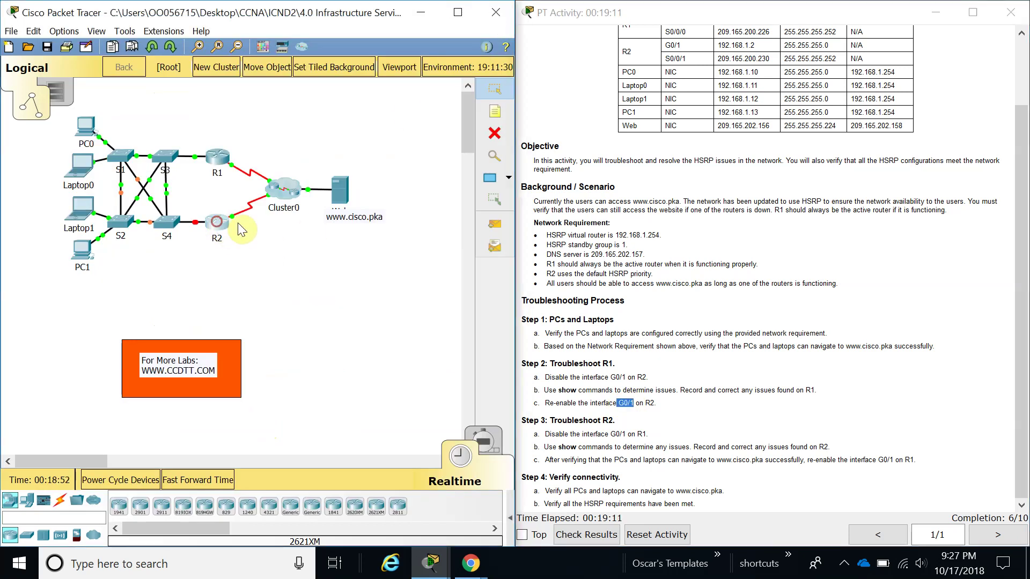
pyautogui.click(217, 225)
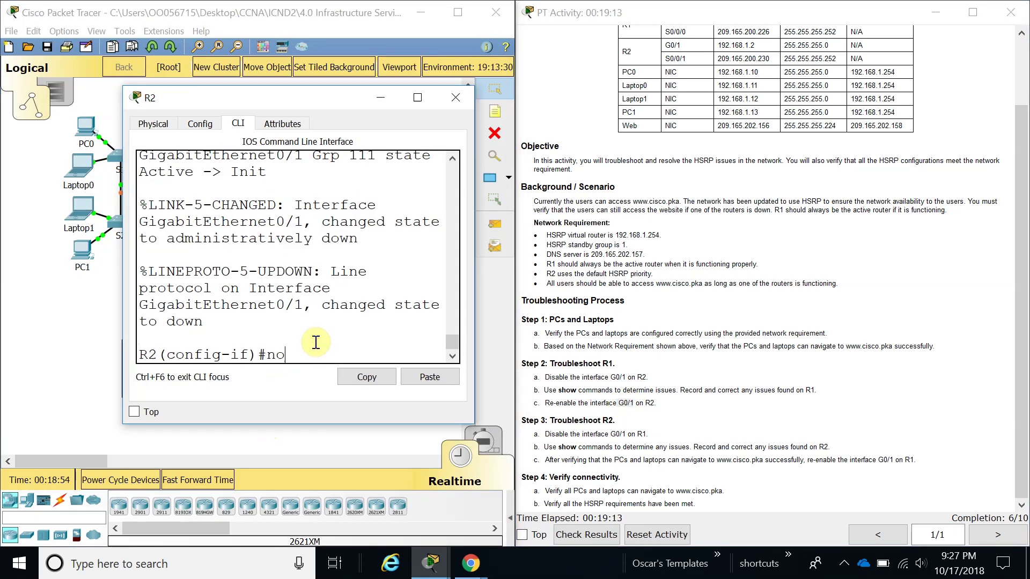
pyautogui.write('ut')
pyautogui.press('Return')
pyautogui.press('Return')
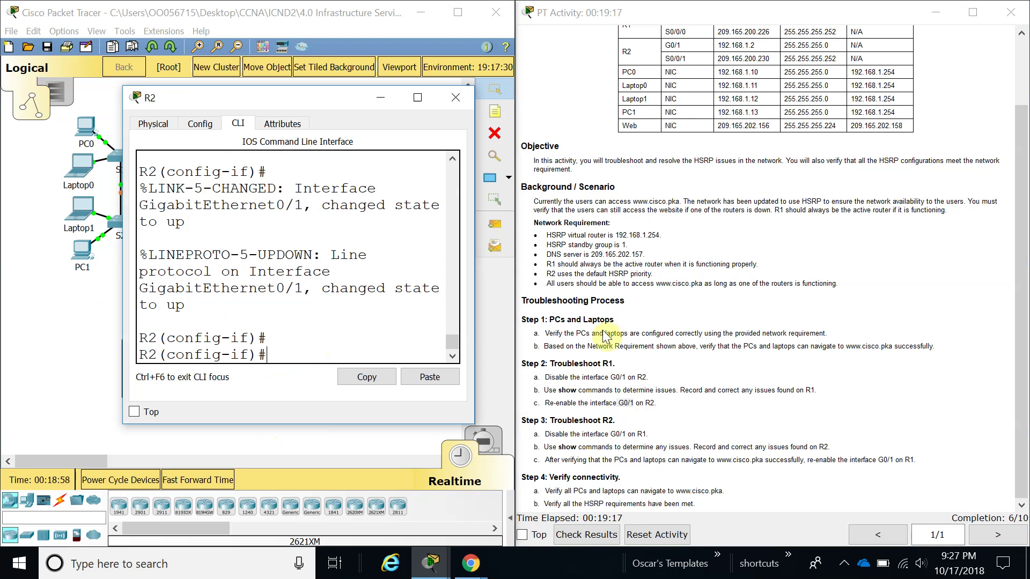
# - Check the Step 3 instruction, then close R2's window and open R1's command line
pyautogui.moveTo(659, 405); pyautogui.dragTo(520, 363)
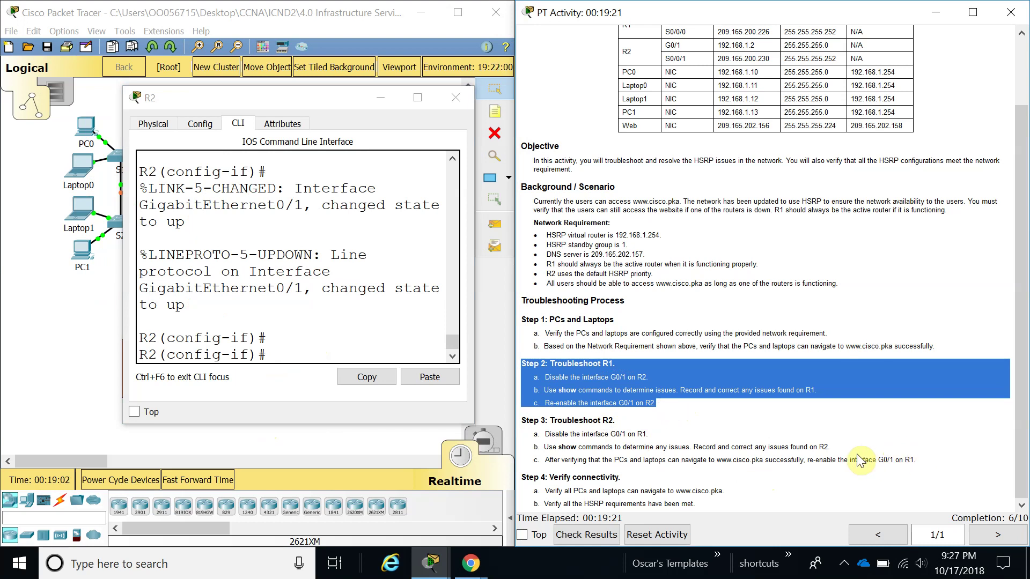
pyautogui.moveTo(611, 432); pyautogui.dragTo(627, 434)
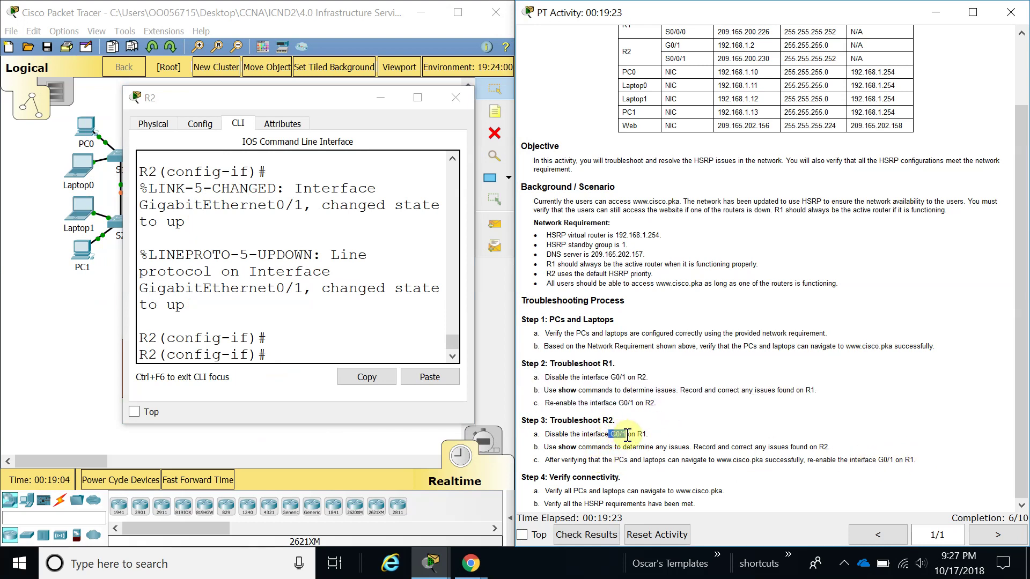
pyautogui.click(455, 97)
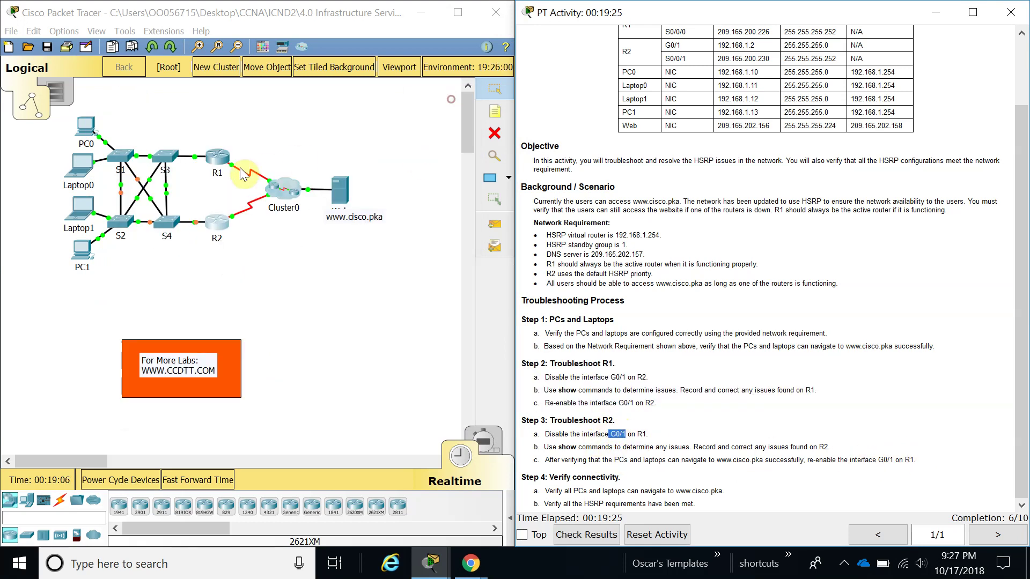
pyautogui.click(218, 157)
pyautogui.moveTo(471, 104); pyautogui.dragTo(375, 102)
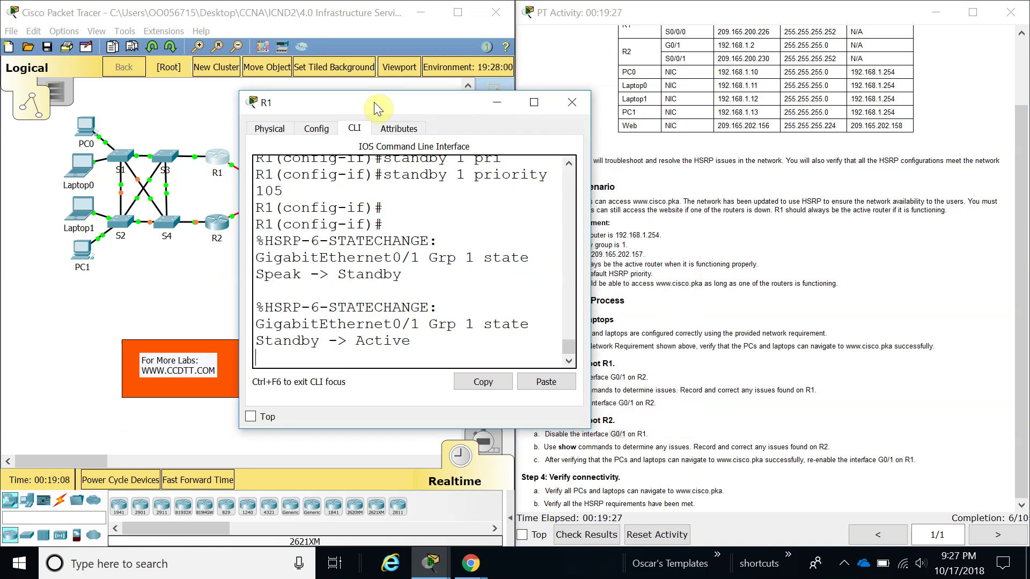
# - Shut down interface G0/1 on R1
pyautogui.write('ex')
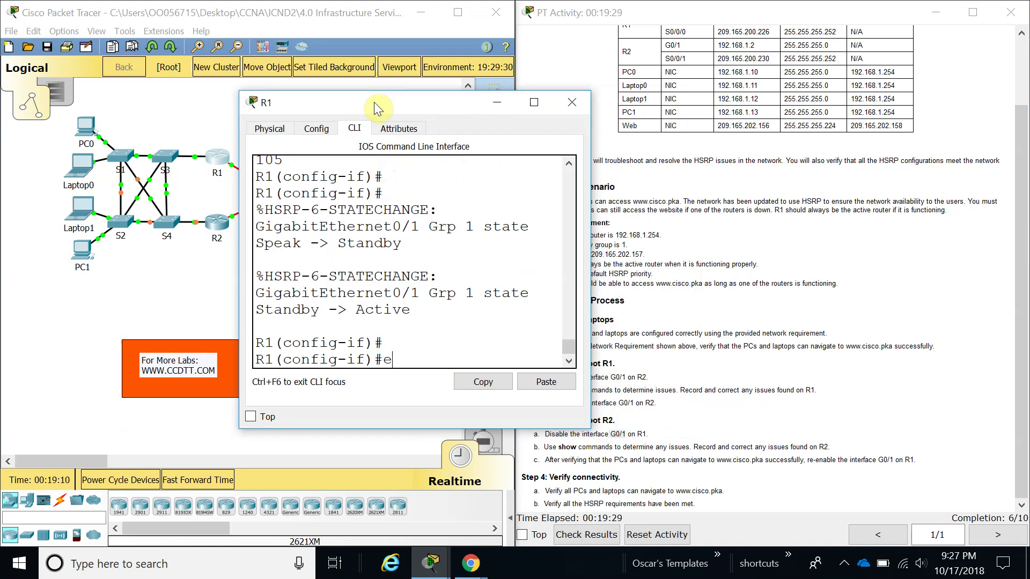
pyautogui.press('BackSpace')
pyautogui.press('BackSpace')
pyautogui.write('no s')
pyautogui.press('BackSpace')
pyautogui.press('BackSpace')
pyautogui.press('BackSpace')
pyautogui.press('BackSpace')
pyautogui.write('shu')
pyautogui.press('Tab')
pyautogui.press('Return')
pyautogui.press('Return')
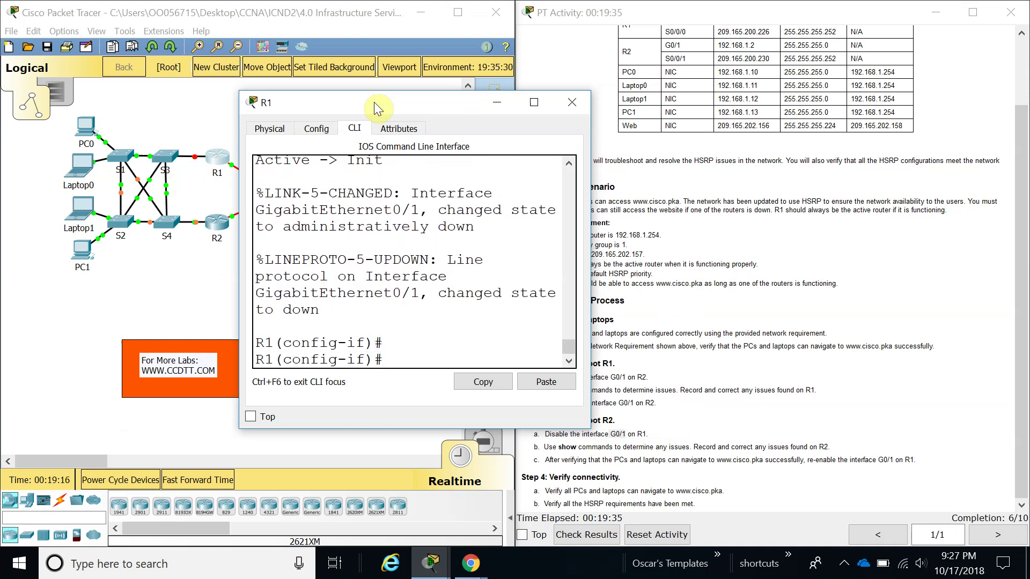
# - Reread the Step 2 and Step 3 instructions, moving R1's window clear of the activity text
pyautogui.click(634, 286)
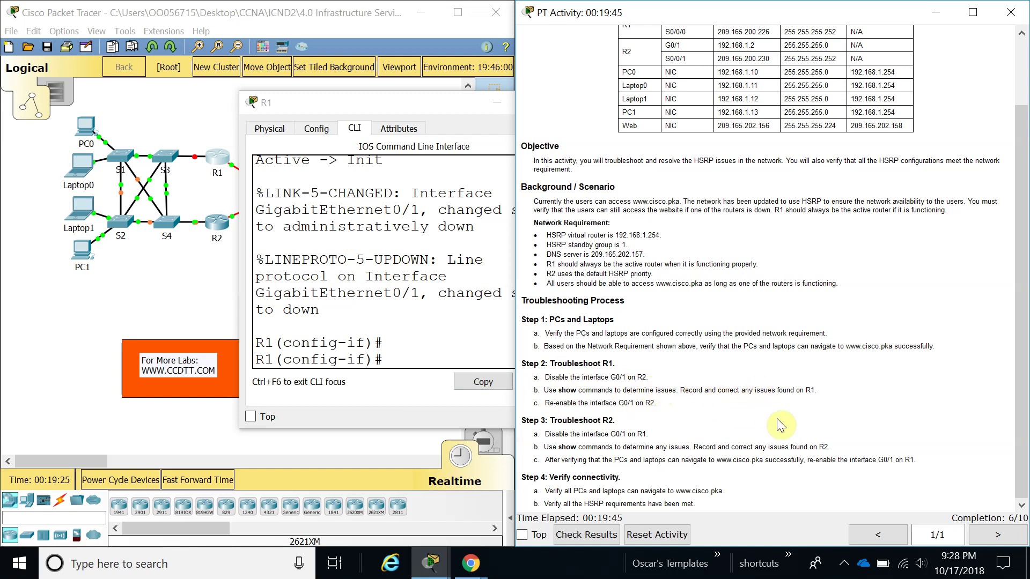
pyautogui.moveTo(804, 390); pyautogui.dragTo(820, 389)
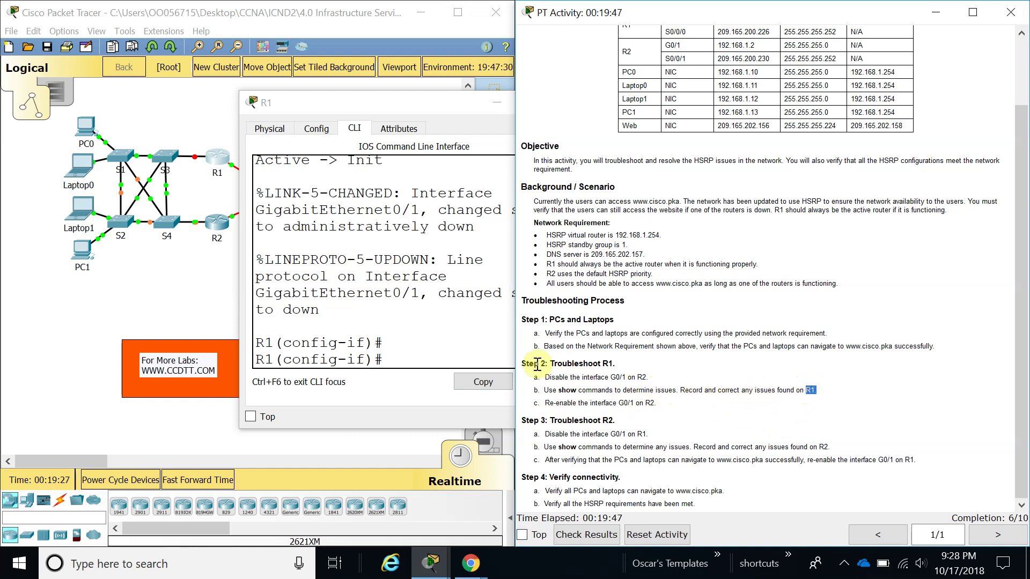
pyautogui.click(439, 357)
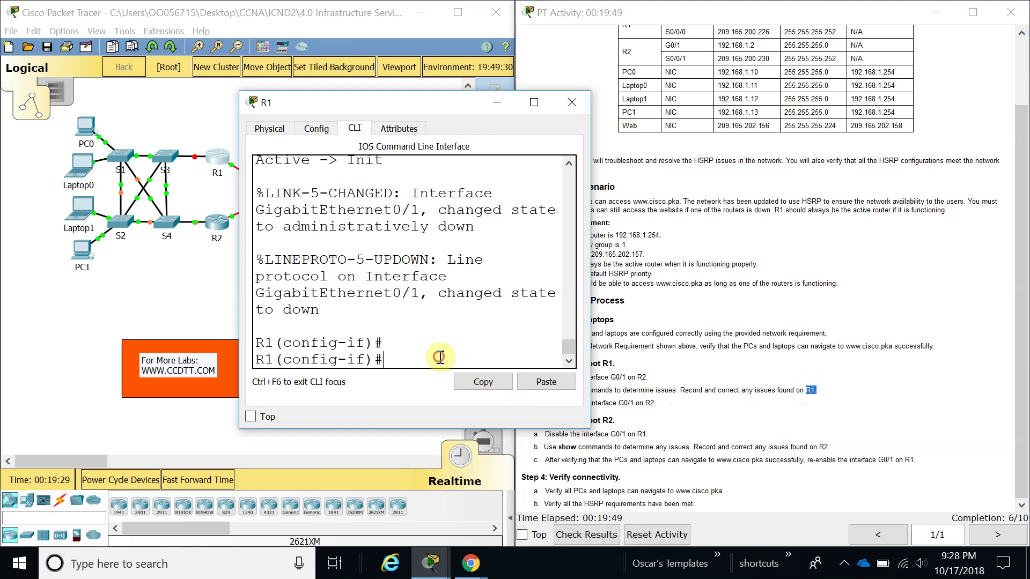
pyautogui.moveTo(372, 111); pyautogui.dragTo(242, 136)
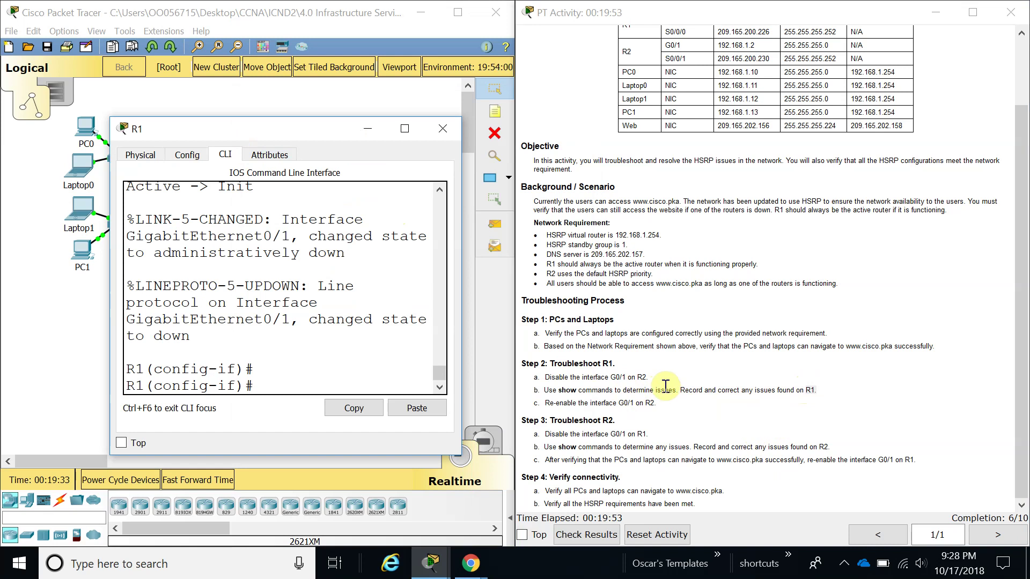
pyautogui.moveTo(548, 363); pyautogui.dragTo(652, 374)
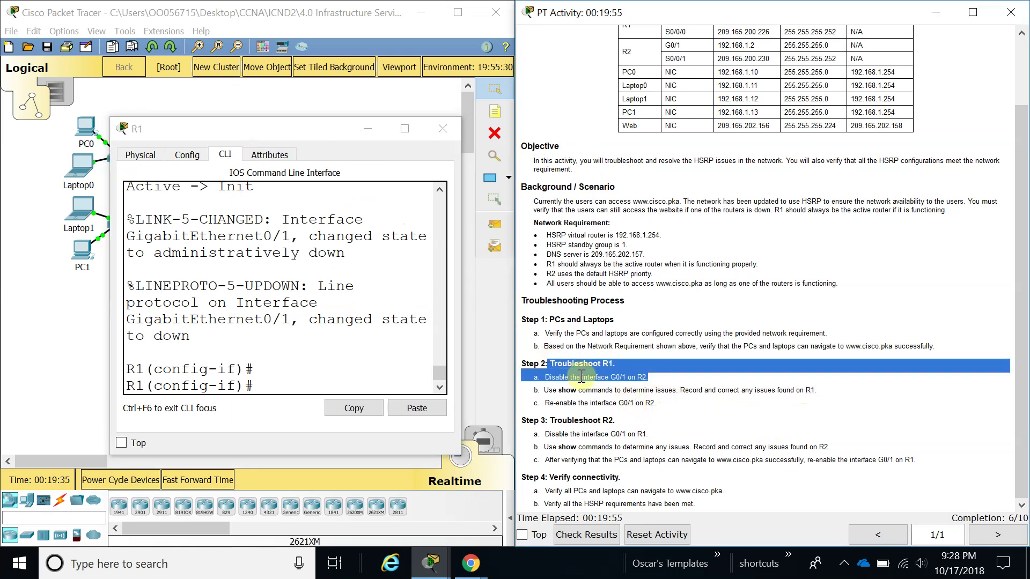
pyautogui.click(635, 435)
pyautogui.doubleClick(822, 447)
# - Return R1 to privileged mode and display its HSRP status with the show standby command
pyautogui.click(271, 384)
pyautogui.write('end')
pyautogui.press('Return')
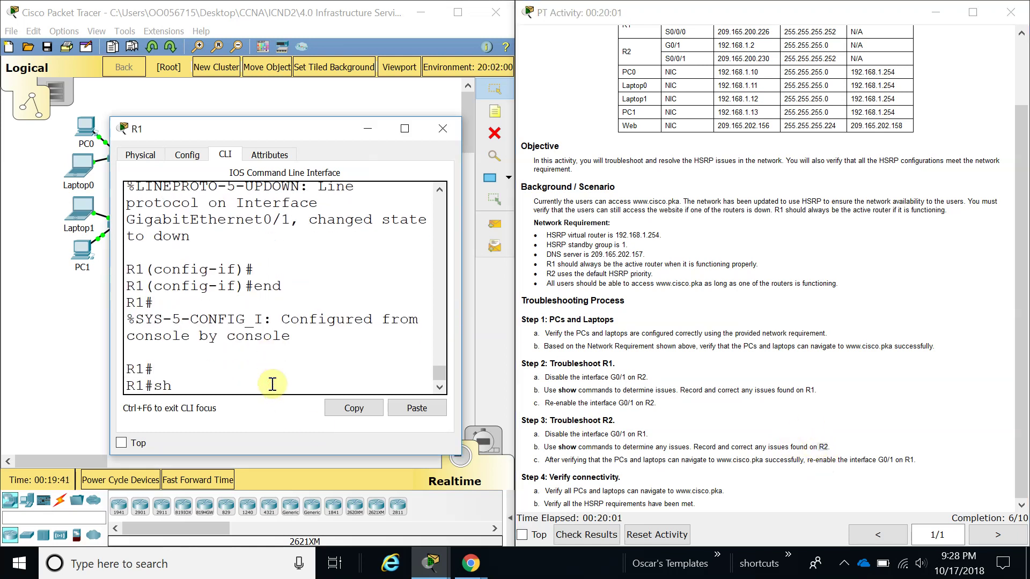
pyautogui.write('show stan')
pyautogui.press('Tab')
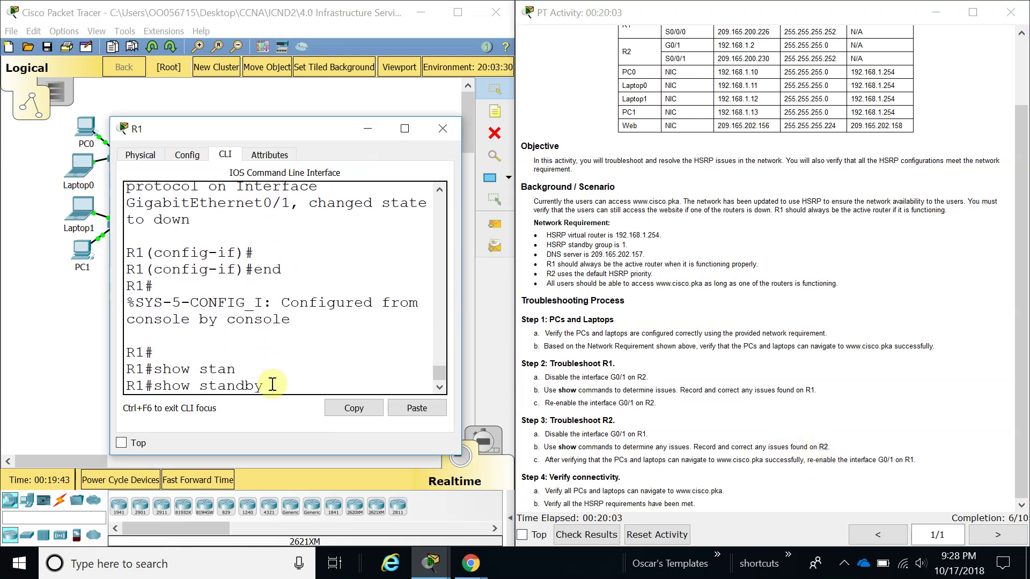
pyautogui.press('Return')
pyautogui.press('Return')
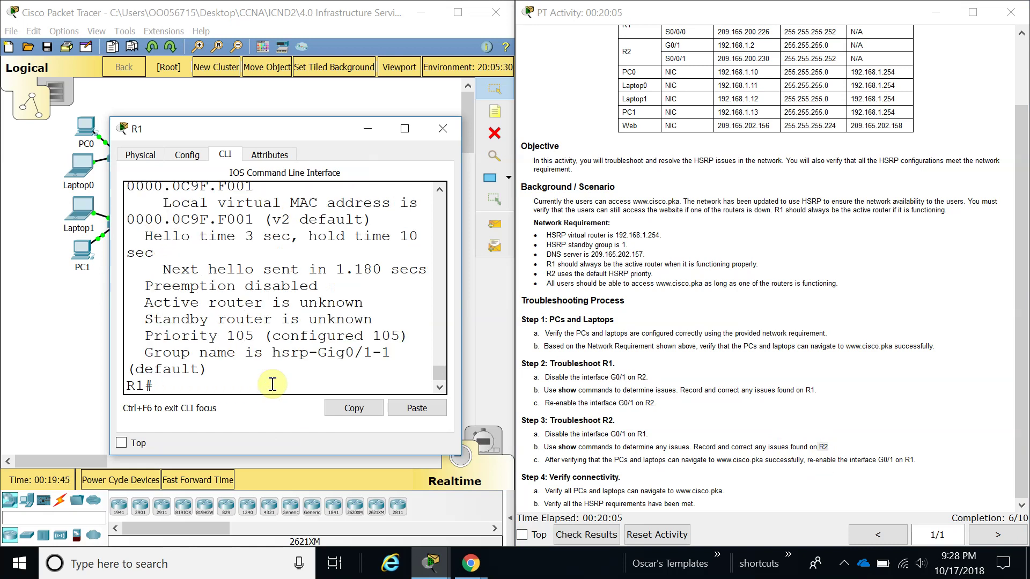
# - Maximize R1's window to examine the HSRP version in the standby output, then restore and close the window
pyautogui.click(405, 130)
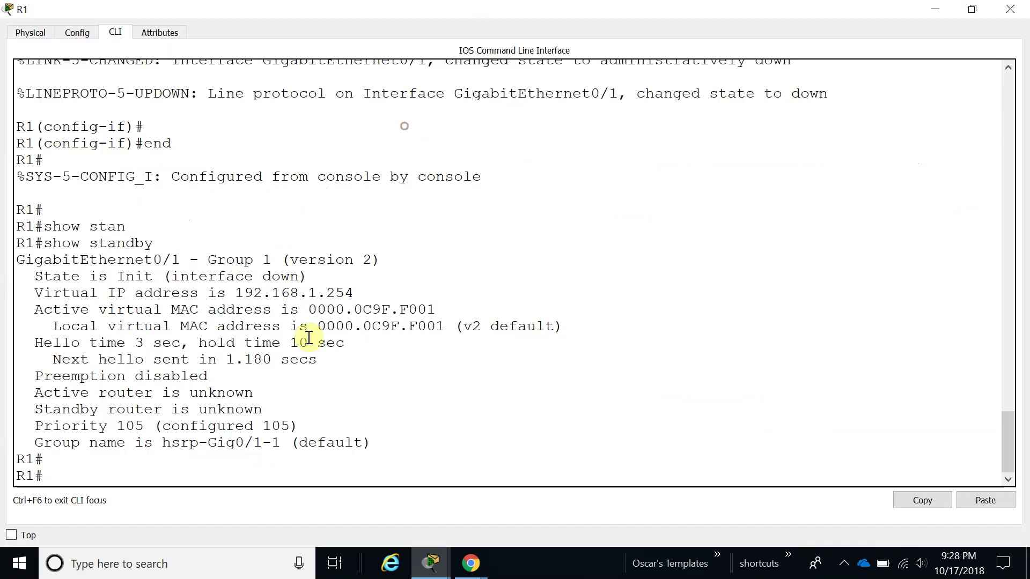
pyautogui.moveTo(290, 261); pyautogui.dragTo(371, 261)
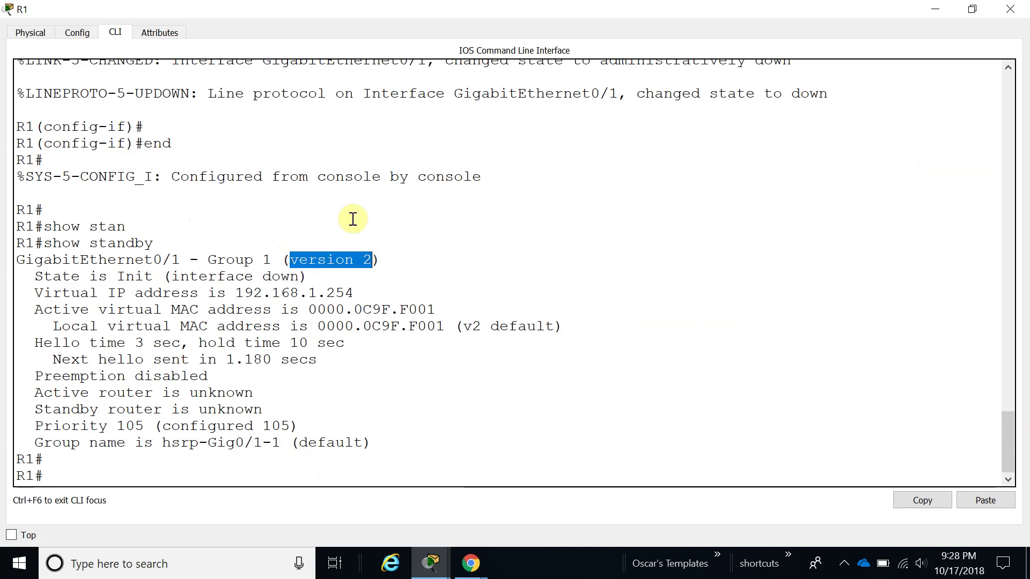
pyautogui.doubleClick(168, 11)
pyautogui.moveTo(279, 245); pyautogui.dragTo(211, 201)
pyautogui.click(367, 200)
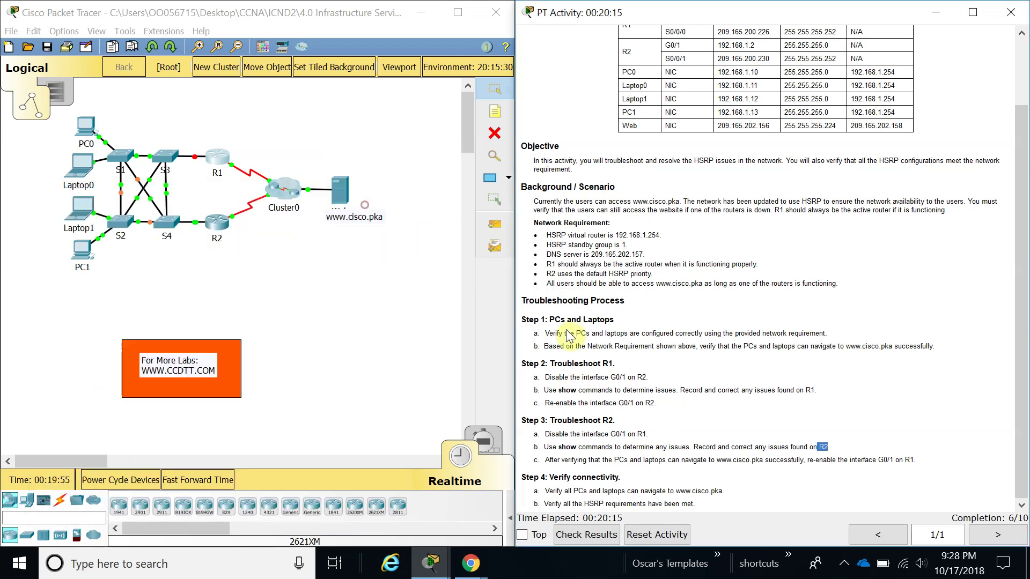
# - Open R2's enlarged command line, return to privileged mode and display its HSRP status with show standby
pyautogui.click(217, 228)
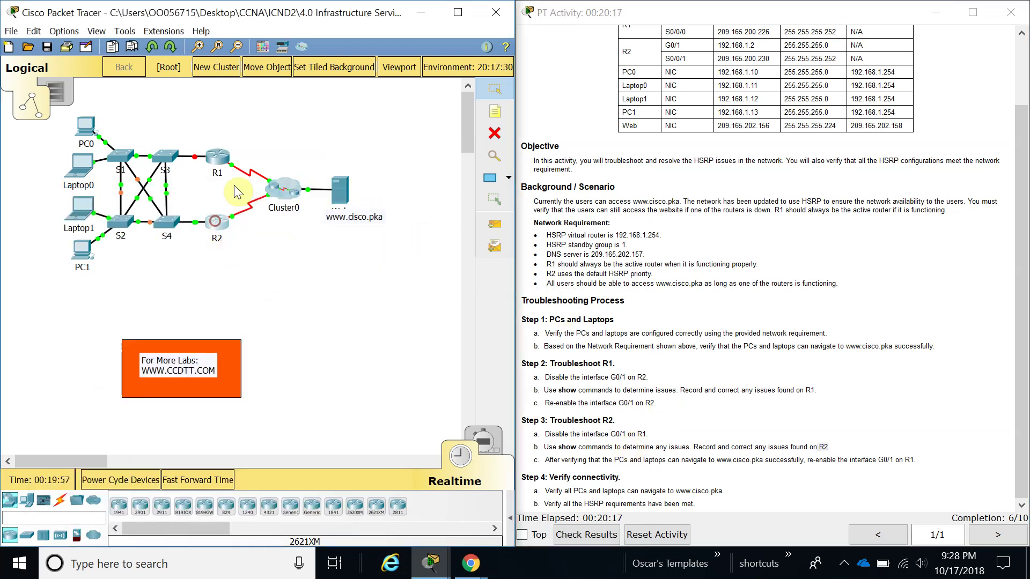
pyautogui.moveTo(448, 110); pyautogui.dragTo(138, 26)
pyautogui.moveTo(379, 348); pyautogui.dragTo(508, 520)
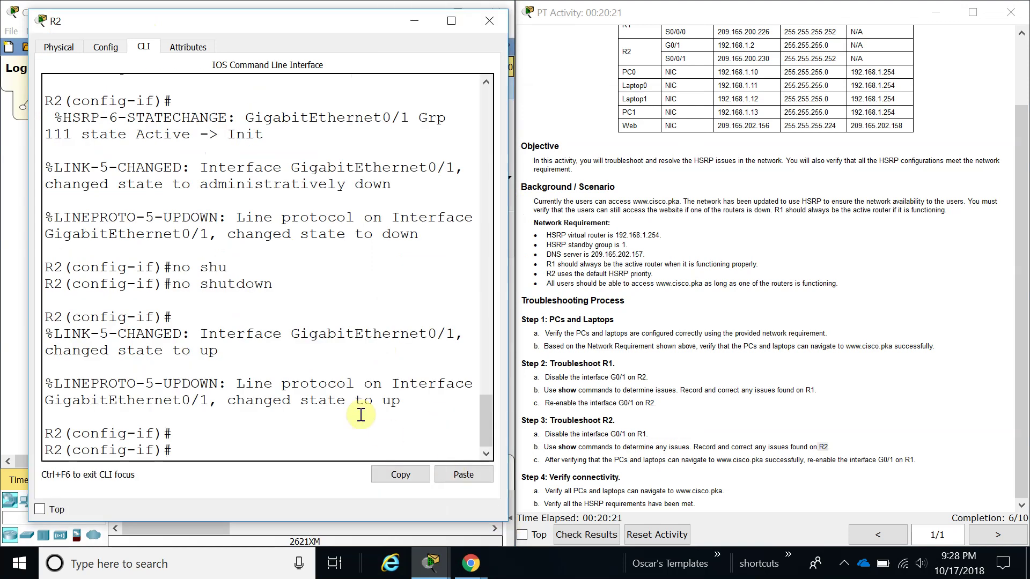
pyautogui.write('end')
pyautogui.press('Return')
pyautogui.write('sh')
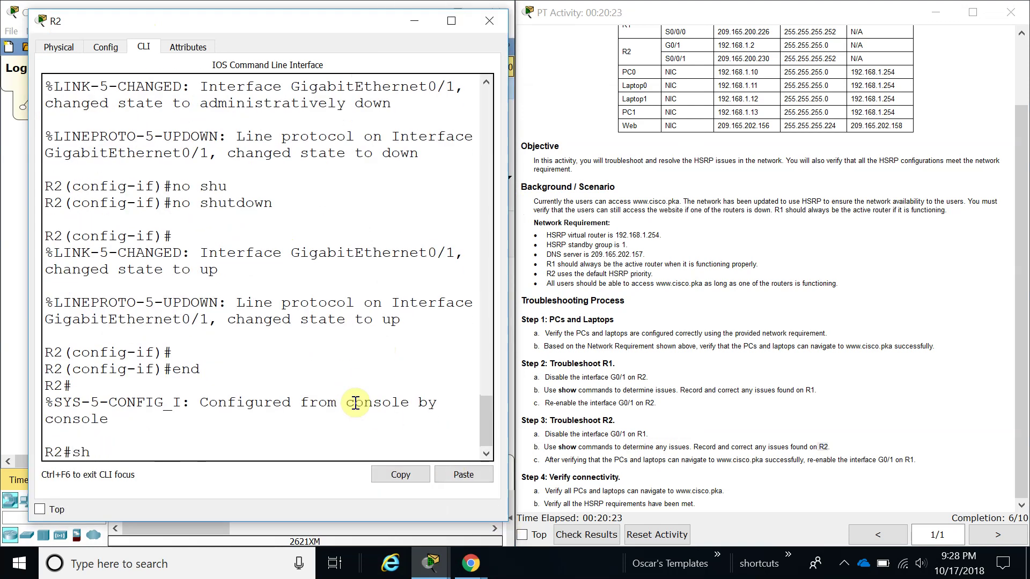
pyautogui.write('ow stan')
pyautogui.press('Tab')
pyautogui.press('Return')
pyautogui.press('Return')
pyautogui.press('Return')
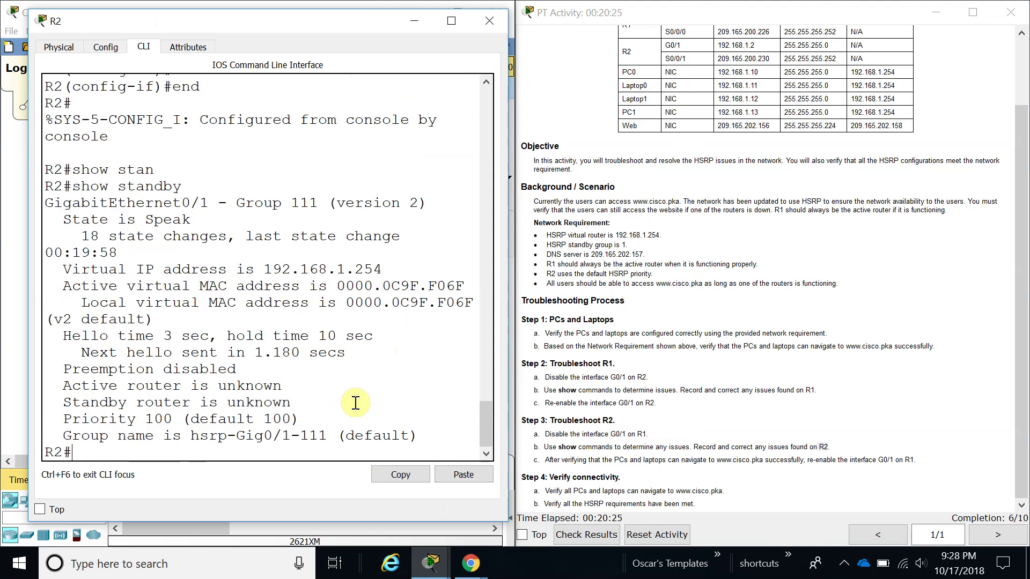
# - Examine the HSRP version and group number in R2's standby output
pyautogui.moveTo(328, 170); pyautogui.dragTo(427, 170)
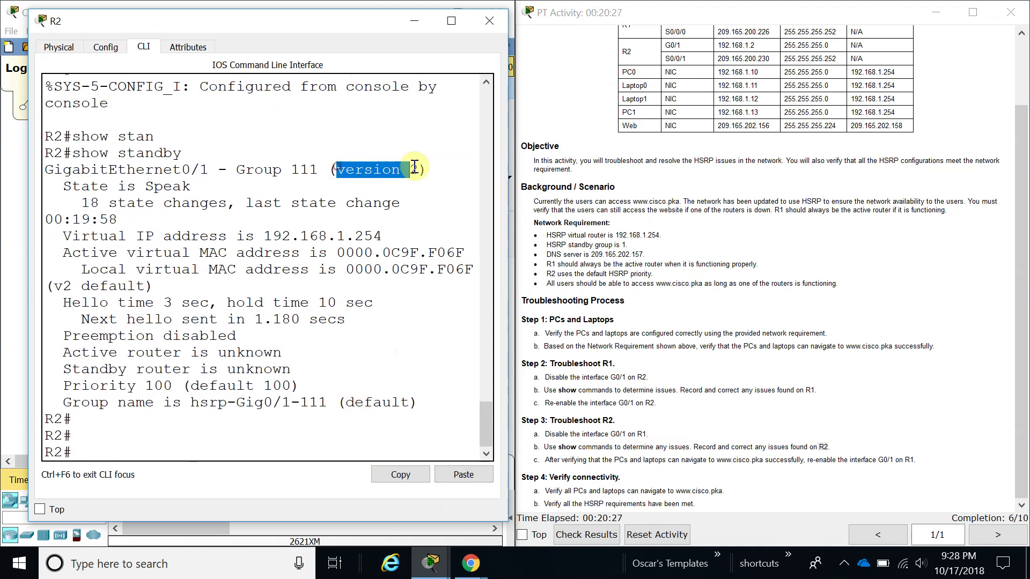
pyautogui.scroll(4, 296, 147)
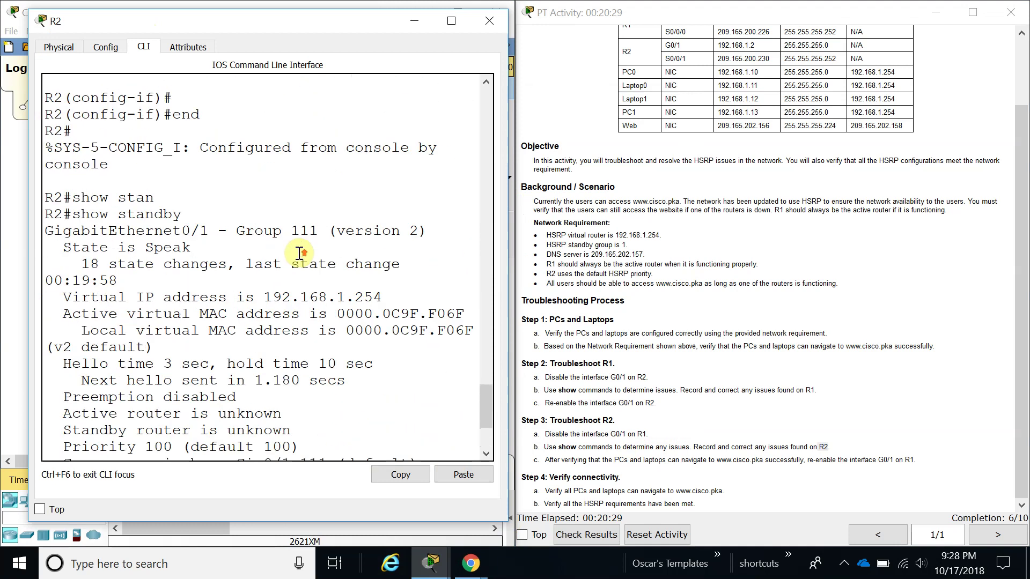
pyautogui.doubleClick(295, 267)
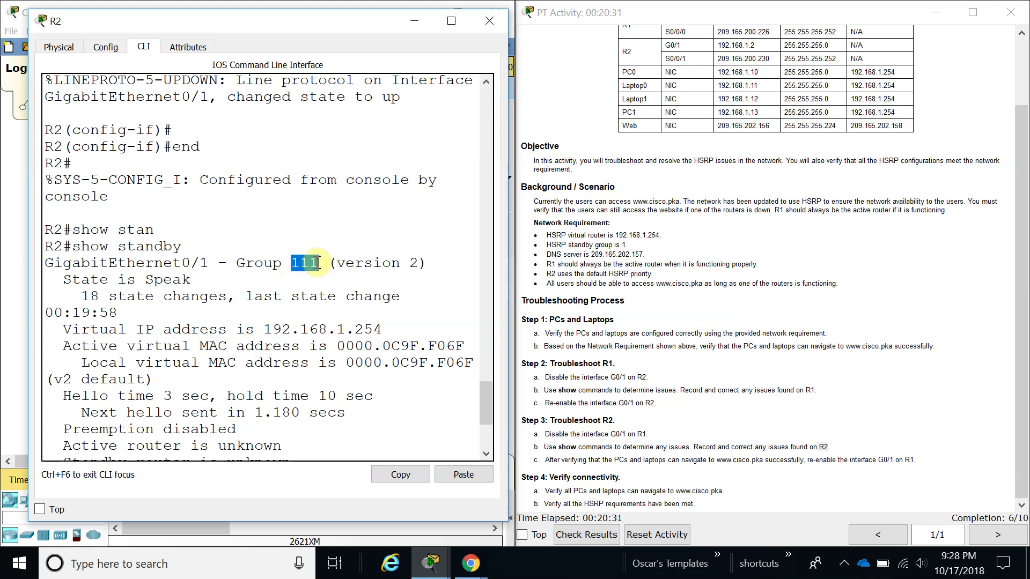
pyautogui.rightClick(316, 265)
pyautogui.click(336, 269)
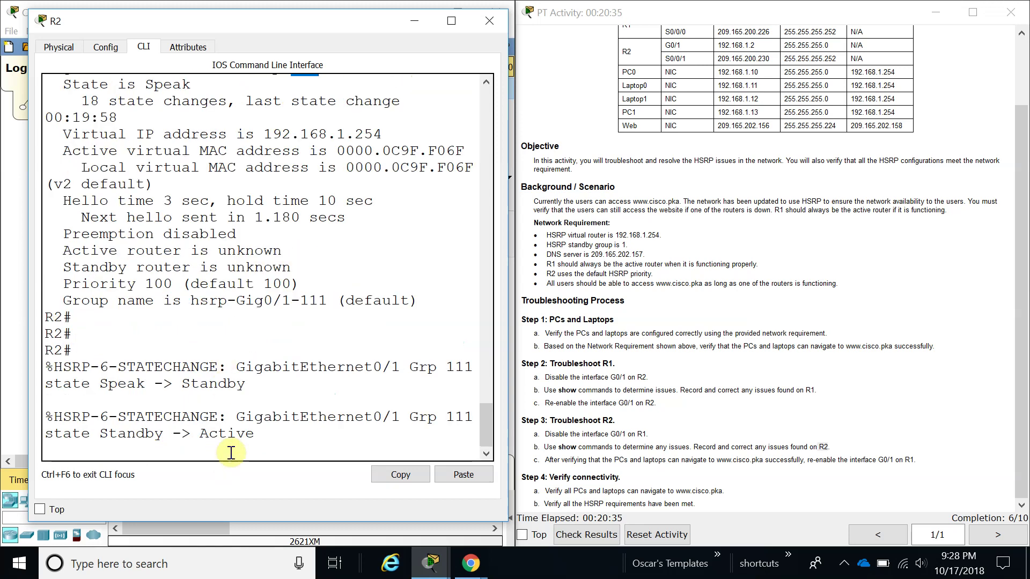
# - Enter interface configuration mode for G0/1 on R2
pyautogui.press('Return')
pyautogui.press('Return')
pyautogui.press('Return')
pyautogui.write('conf')
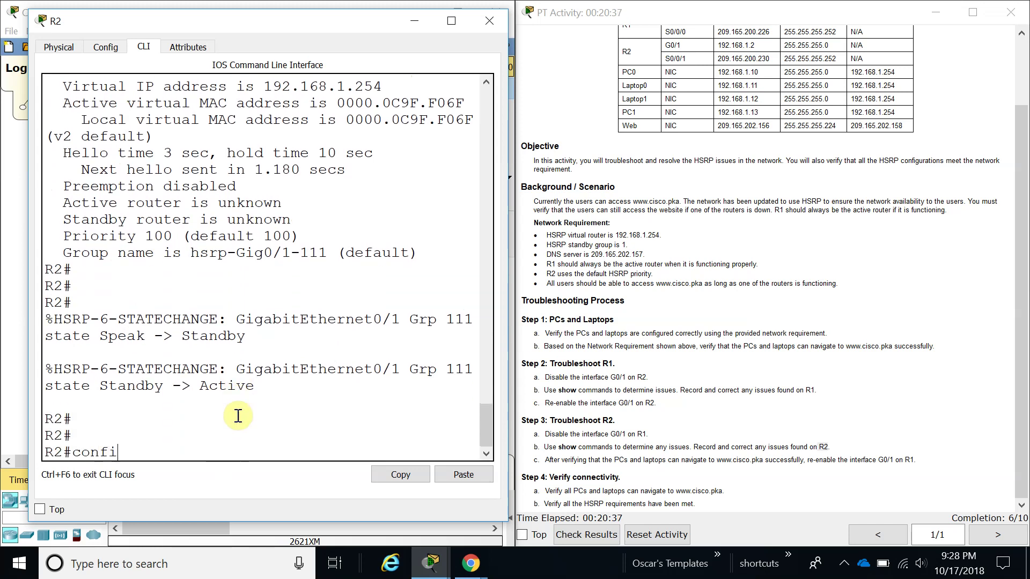
pyautogui.write('i')
pyautogui.press('Tab')
pyautogui.write('t')
pyautogui.press('Tab')
pyautogui.press('Return')
pyautogui.press('Return')
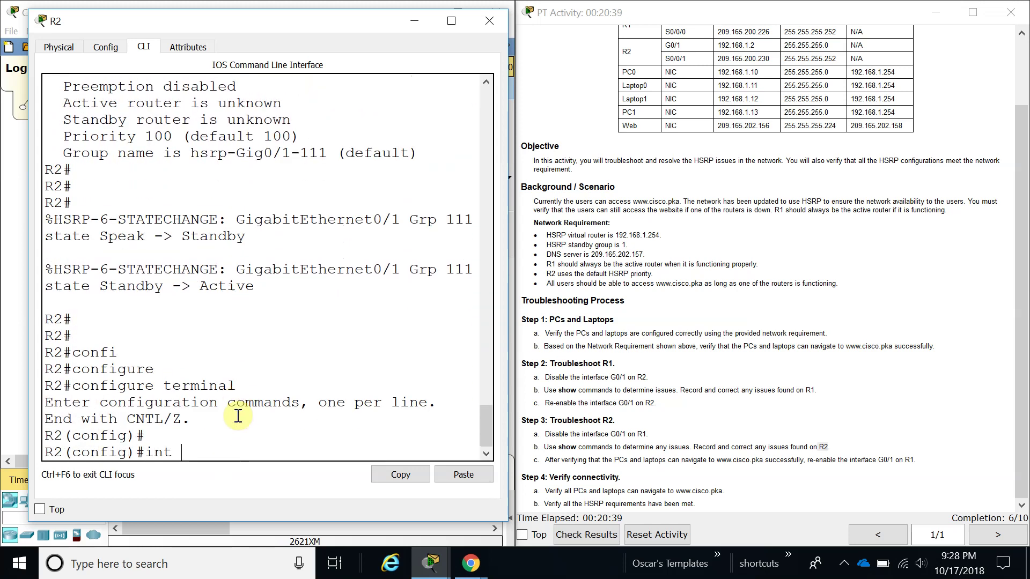
pyautogui.write('int g0/1')
pyautogui.press('Return')
pyautogui.press('Return')
pyautogui.press('Return')
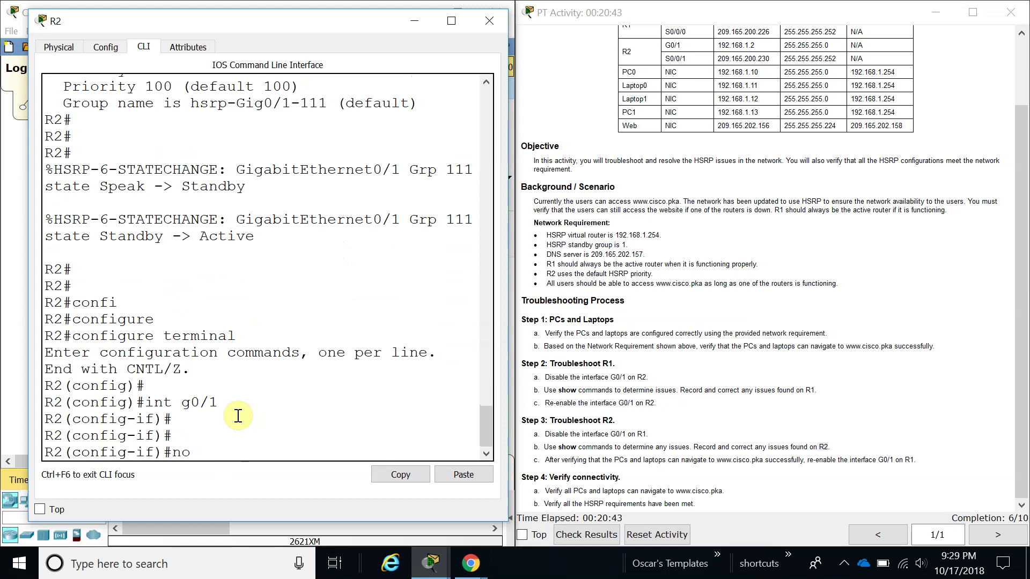
# - Remove HSRP standby group 111 from R2's G0/1 interface
pyautogui.write('no stand')
pyautogui.press('Tab')
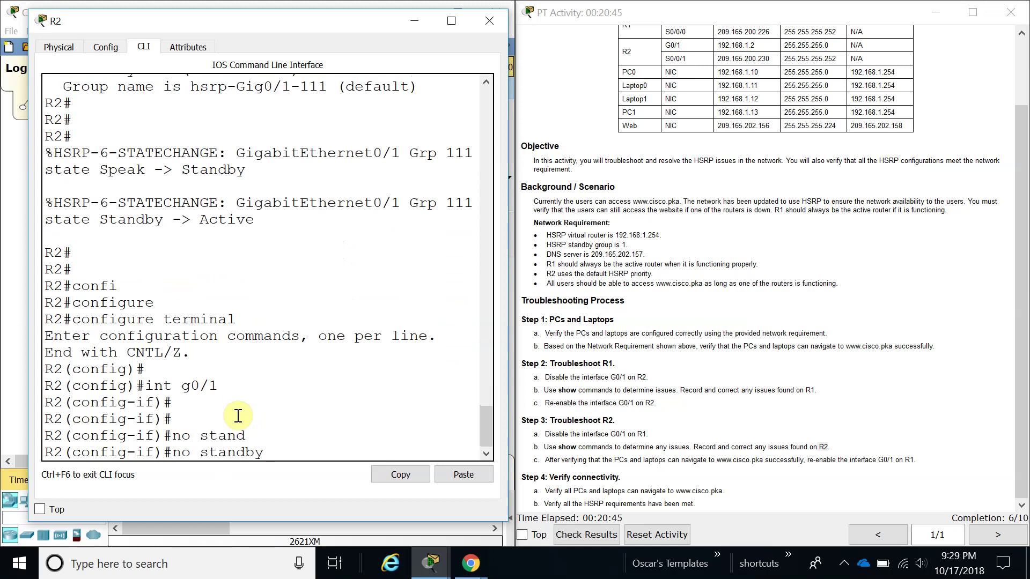
pyautogui.press('Return')
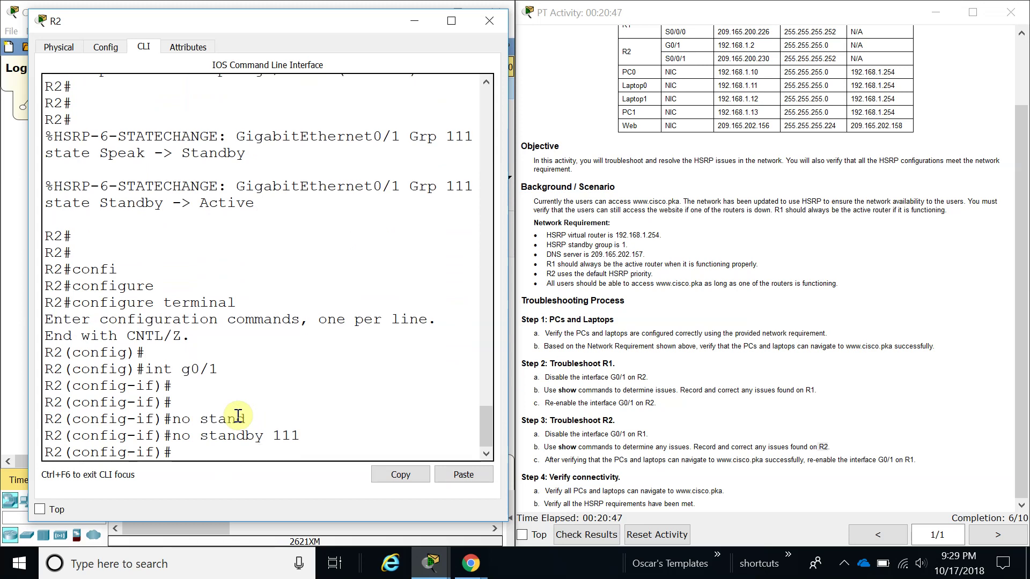
# - Configure HSRP standby group 1 on R2's G0/1 with virtual IP address 192.168.1.254
pyautogui.press('Up')
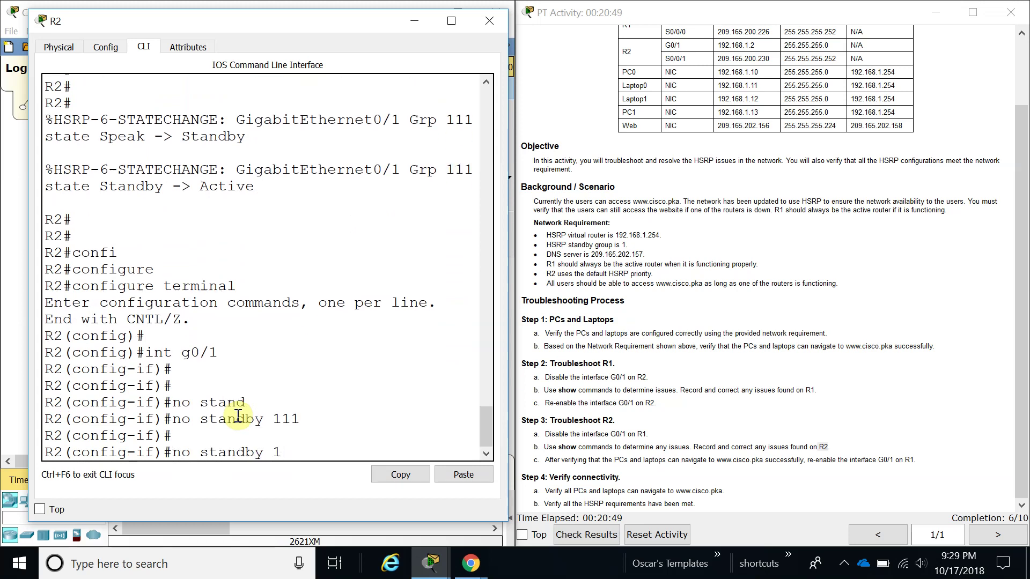
pyautogui.press('Left')
pyautogui.press('Left')
pyautogui.press('Left')
pyautogui.press('Left')
pyautogui.press('Left')
pyautogui.press('Left')
pyautogui.press('Left')
pyautogui.press('Left')
pyautogui.press('Left')
pyautogui.press('BackSpace')
pyautogui.press('BackSpace')
pyautogui.press('BackSpace')
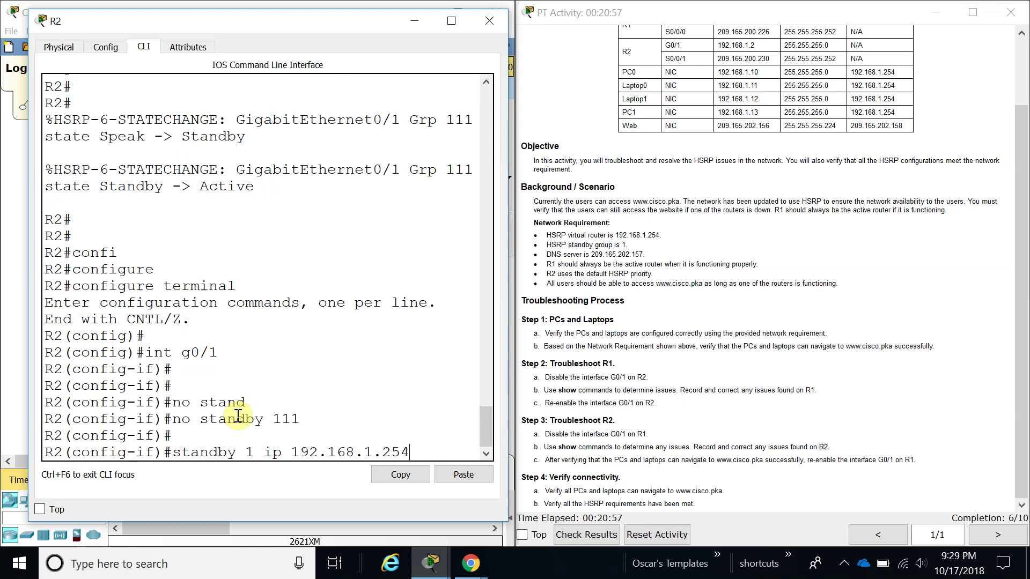
pyautogui.press('Return')
pyautogui.press('Return')
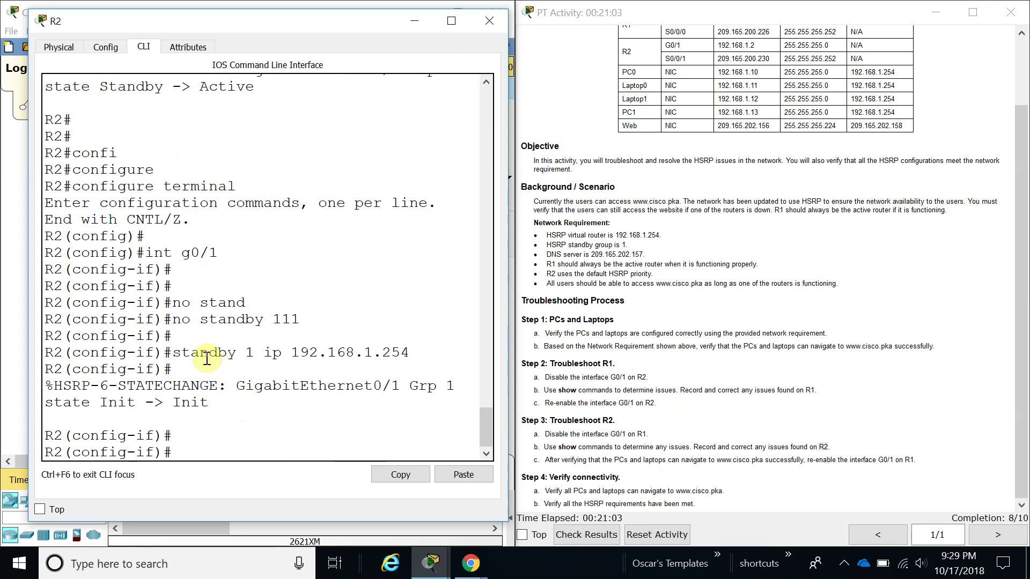
# - Review R2's priority requirement, its HSRP state-change messages and the network topology
pyautogui.moveTo(652, 274); pyautogui.dragTo(588, 276)
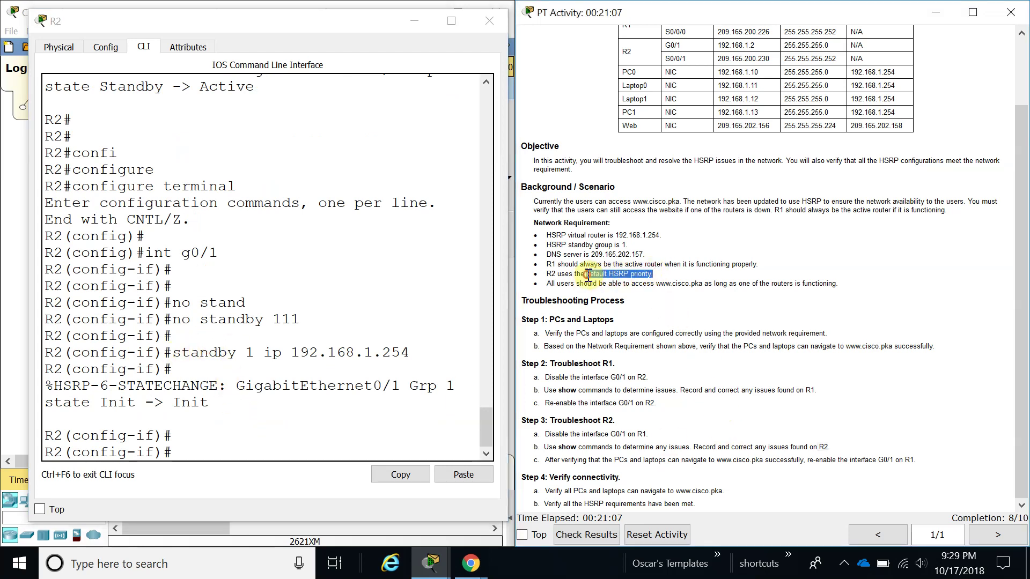
pyautogui.click(653, 375)
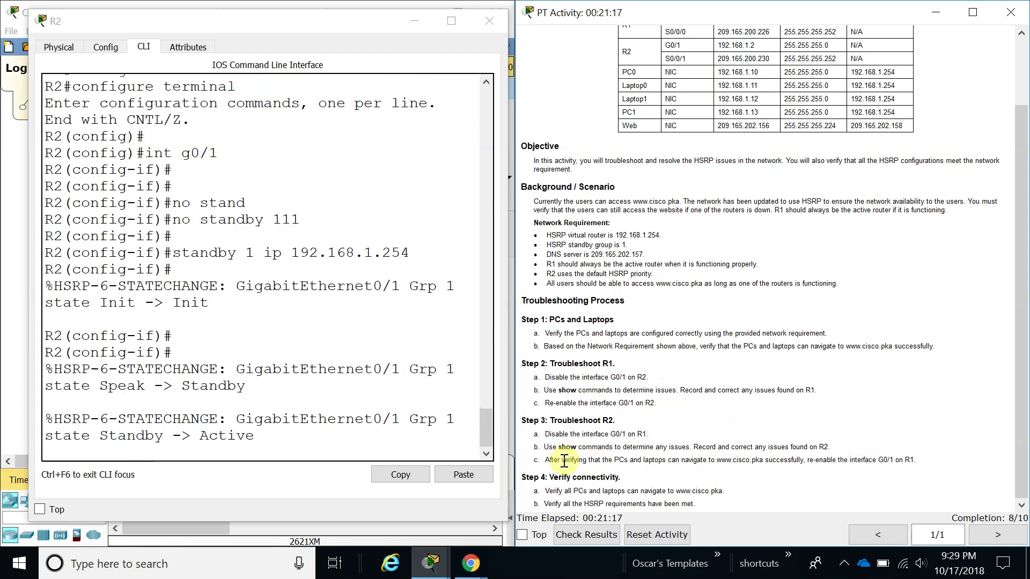
pyautogui.doubleClick(217, 387)
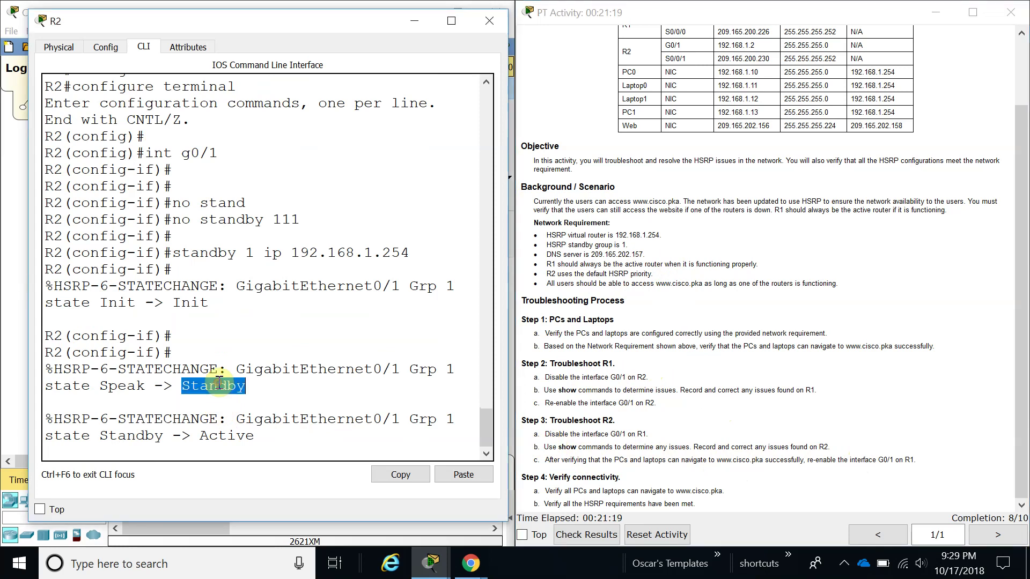
pyautogui.click(229, 434)
pyautogui.doubleClick(229, 434)
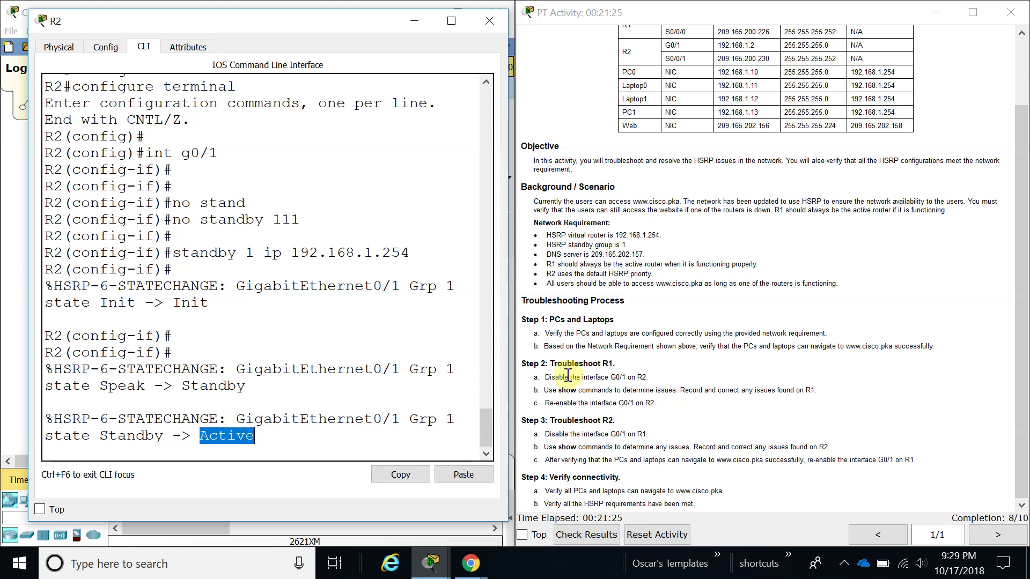
pyautogui.click(350, 443)
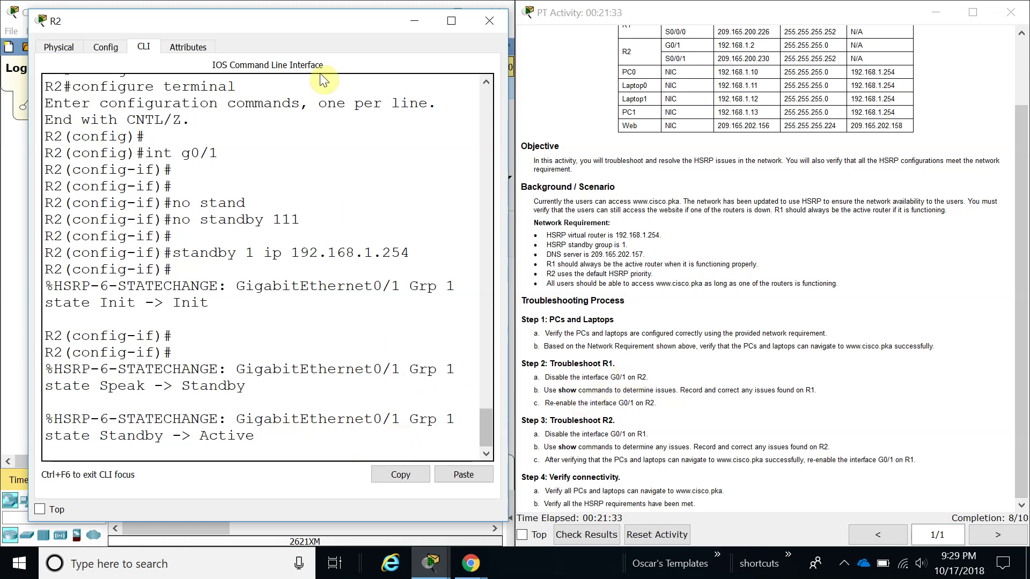
pyautogui.moveTo(316, 28); pyautogui.dragTo(791, 50)
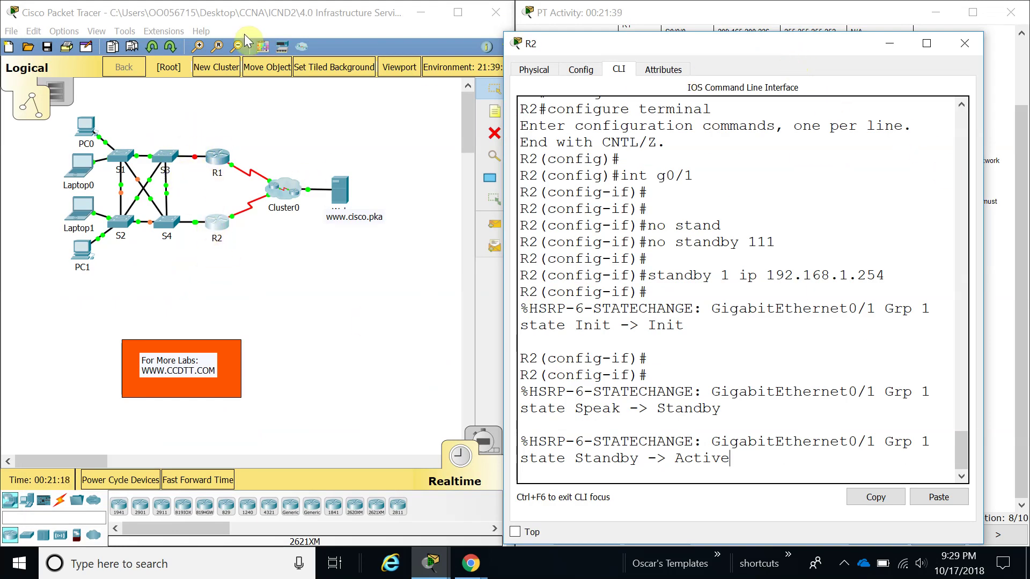
pyautogui.moveTo(703, 46); pyautogui.dragTo(216, 18)
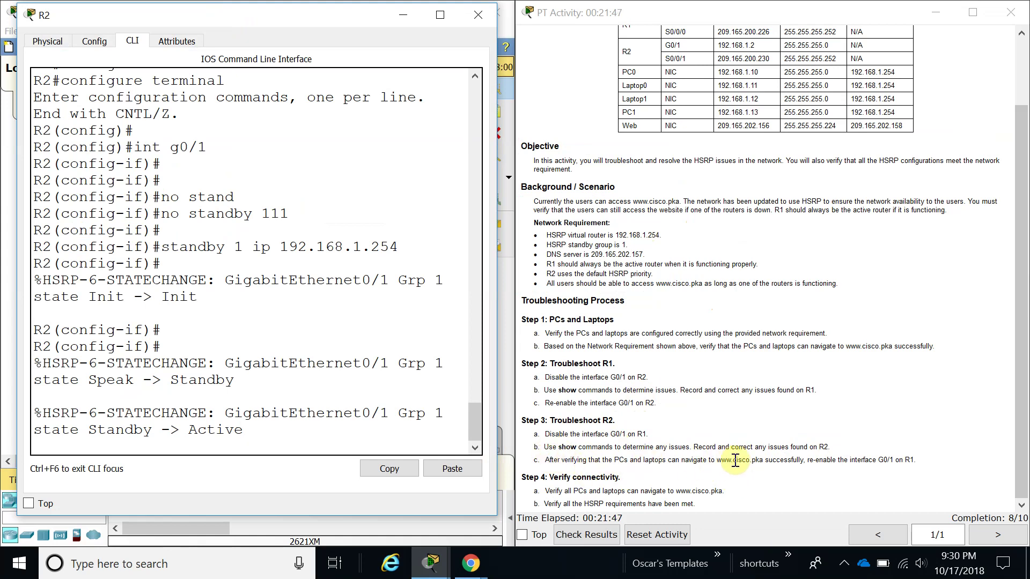
pyautogui.moveTo(717, 459); pyautogui.dragTo(762, 462)
pyautogui.hotkey('ctrl', 'c')
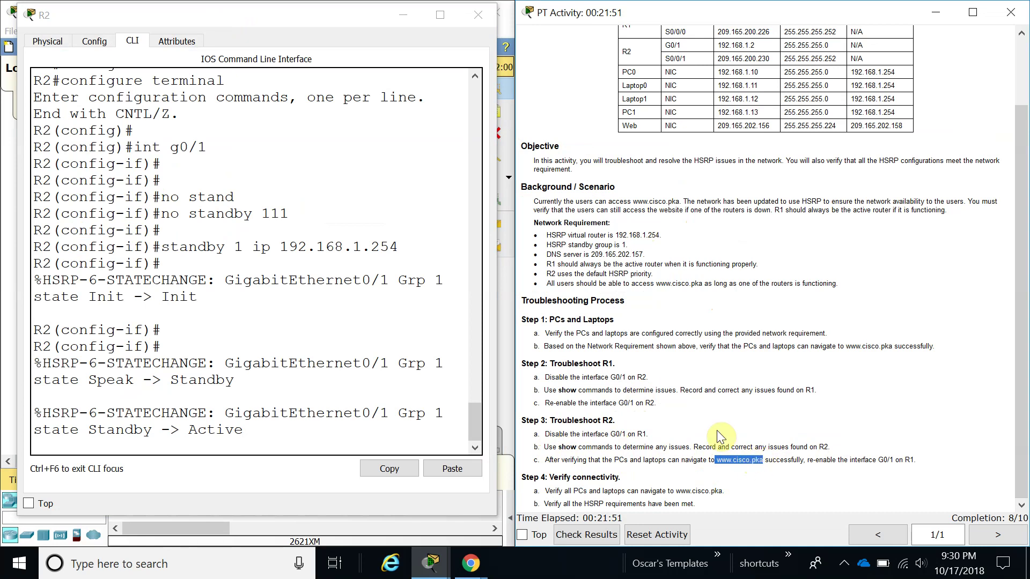
pyautogui.click(467, 17)
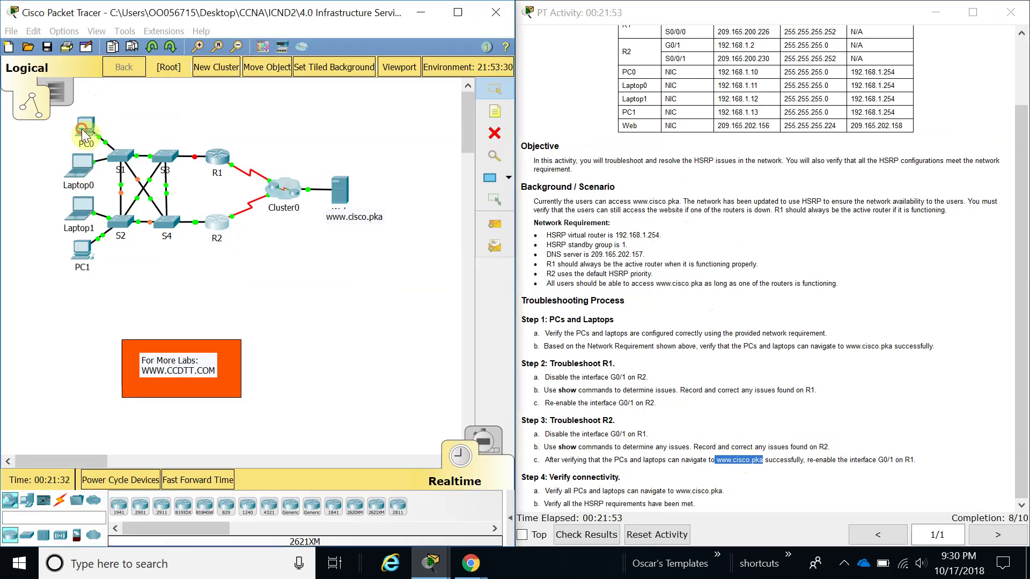
pyautogui.click(85, 128)
pyautogui.moveTo(446, 78); pyautogui.dragTo(203, 67)
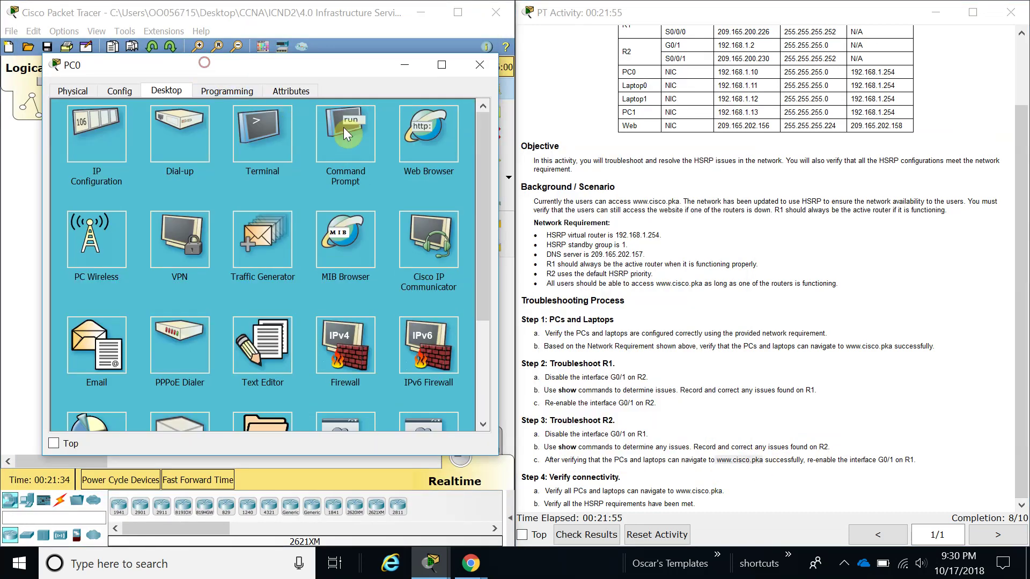
pyautogui.click(413, 134)
pyautogui.click(281, 131)
pyautogui.hotkey('ctrl', 'v')
pyautogui.click(402, 131)
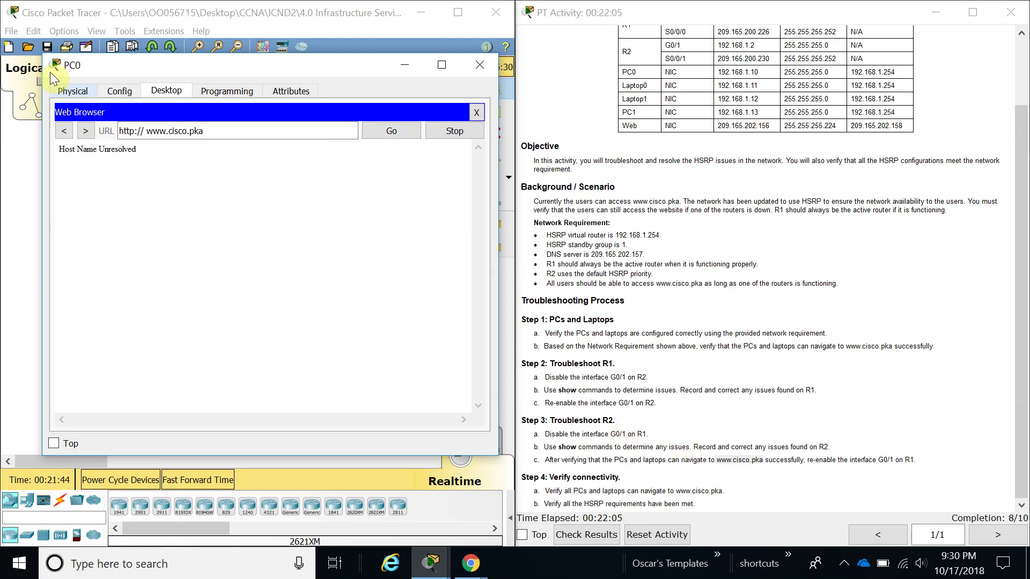
pyautogui.click(480, 65)
pyautogui.click(80, 165)
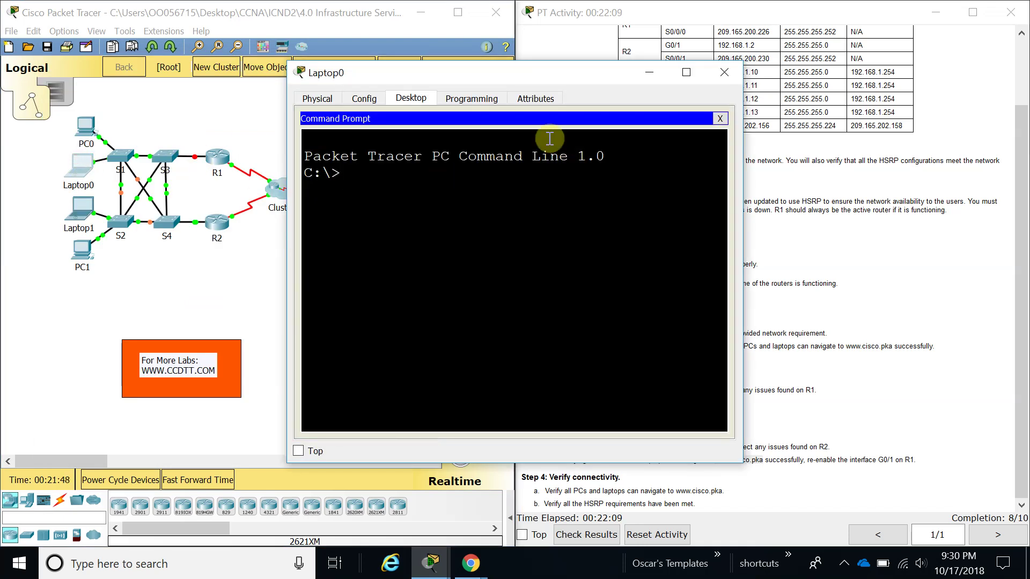
pyautogui.click(720, 119)
pyautogui.click(672, 141)
pyautogui.click(466, 141)
pyautogui.write('www.cisco.pka')
pyautogui.click(625, 139)
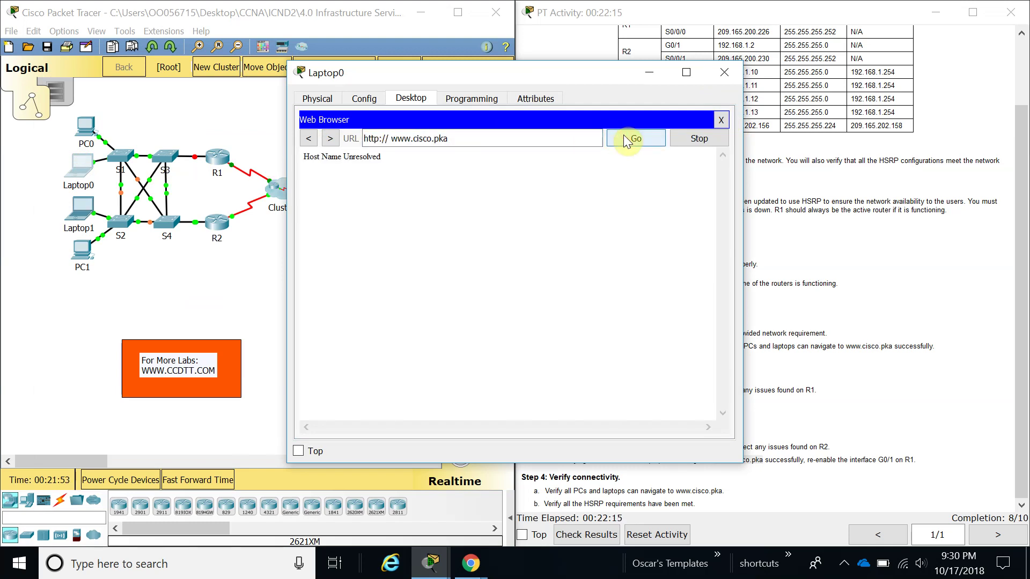
pyautogui.moveTo(529, 73); pyautogui.dragTo(320, 62)
pyautogui.click(515, 61)
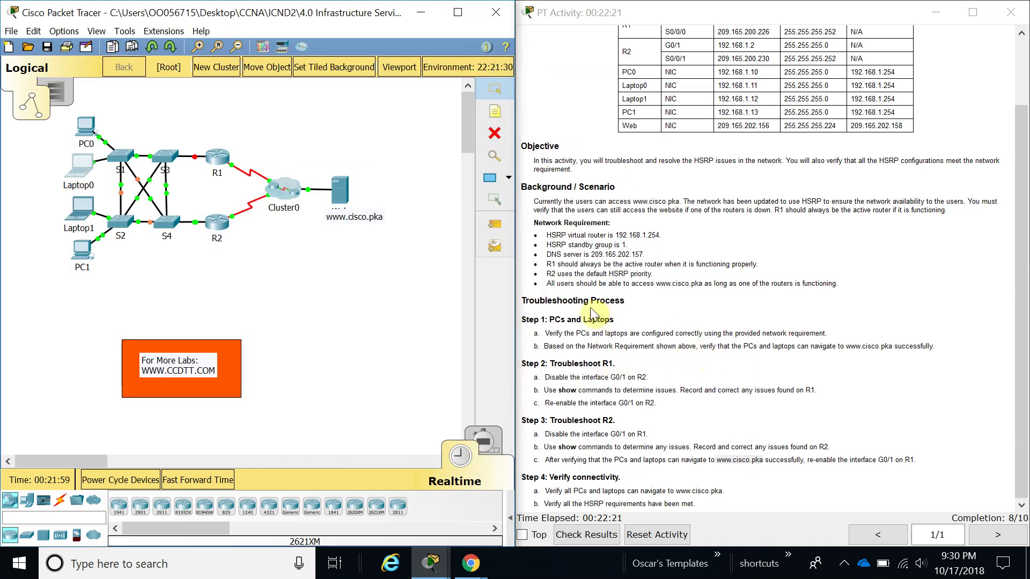
# - Check R2's enlarged command-line output against the default HSRP priority and virtual router address requirements
pyautogui.moveTo(544, 273); pyautogui.dragTo(652, 274)
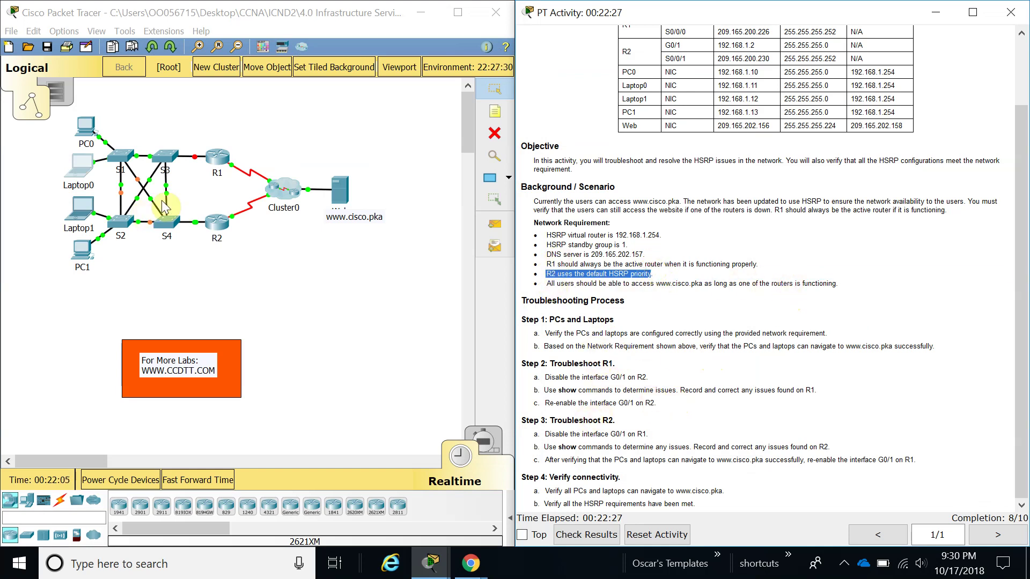
pyautogui.click(217, 221)
pyautogui.click(418, 111)
pyautogui.moveTo(418, 112); pyautogui.dragTo(126, 35)
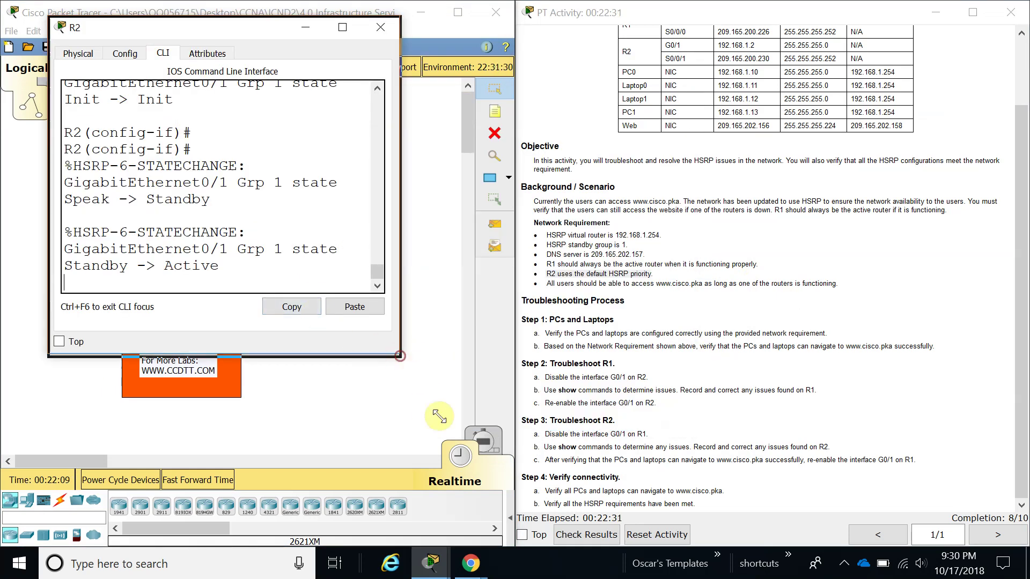
pyautogui.moveTo(401, 354); pyautogui.dragTo(499, 485)
pyautogui.press('Return')
pyautogui.press('Return')
pyautogui.press('Return')
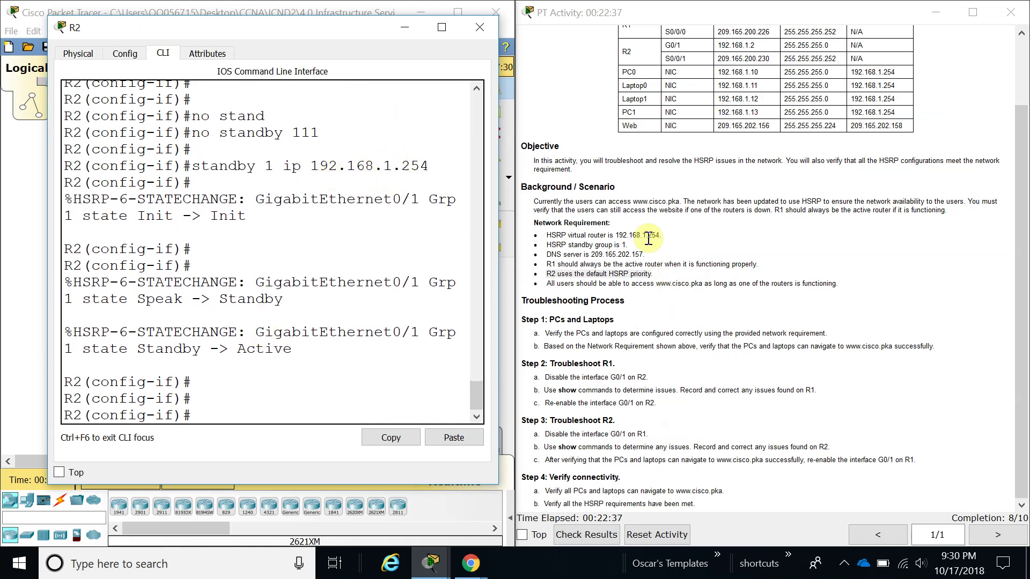
pyautogui.moveTo(644, 236); pyautogui.dragTo(673, 231)
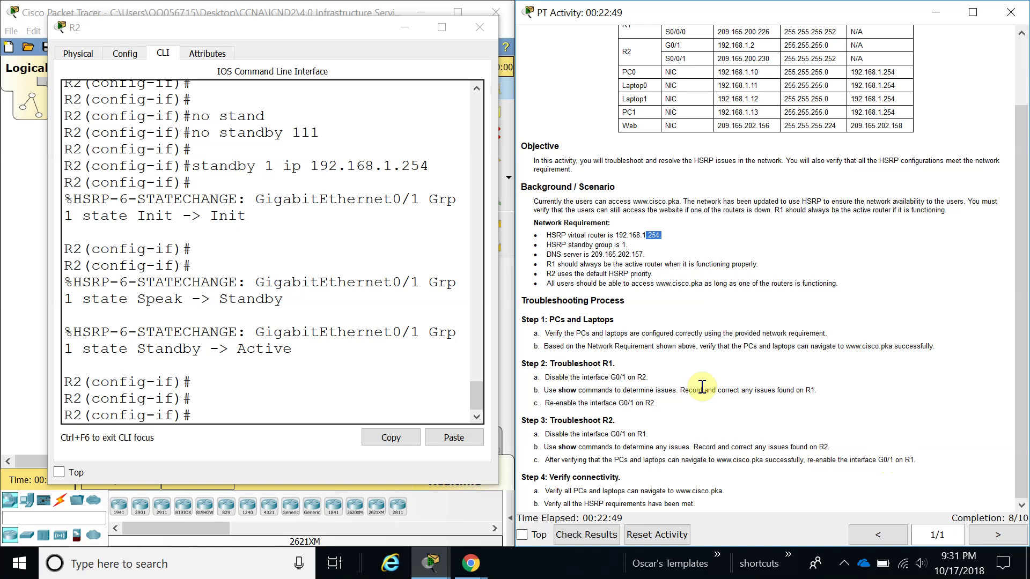
pyautogui.moveTo(271, 30); pyautogui.dragTo(236, 24)
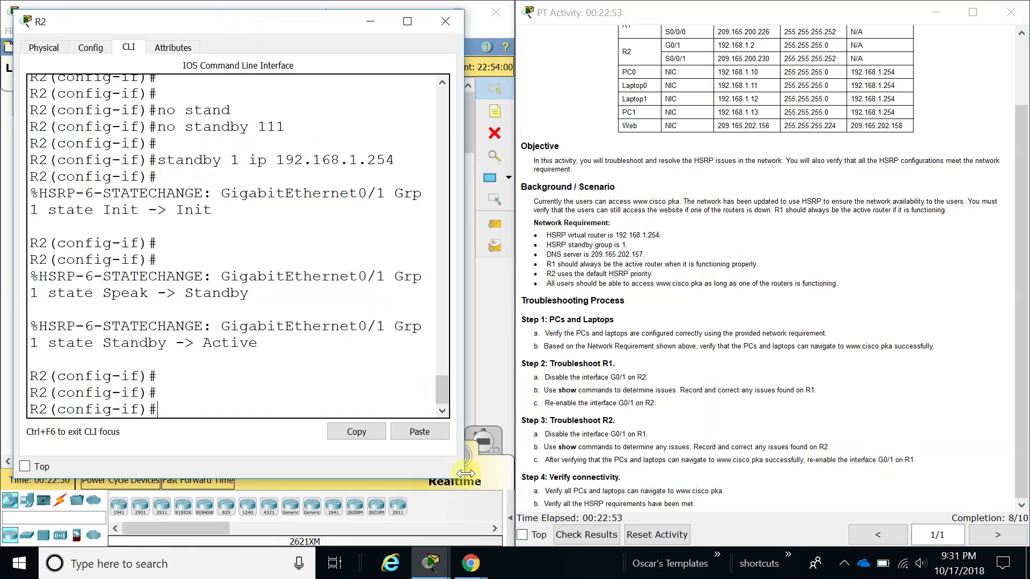
# - Enlarge R2's window to review its HSRP state changes alongside the activity's network requirements, and close the window when done
pyautogui.moveTo(464, 477); pyautogui.dragTo(502, 513)
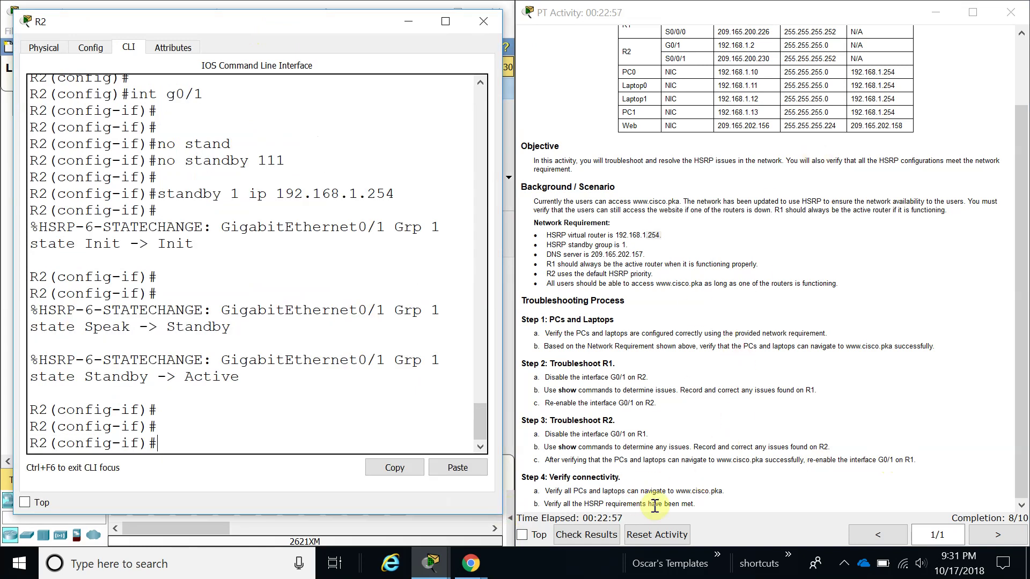
pyautogui.scroll(2, 676, 407)
pyautogui.scroll(-1, 690, 272)
pyautogui.scroll(1, 690, 271)
pyautogui.scroll(-1, 690, 272)
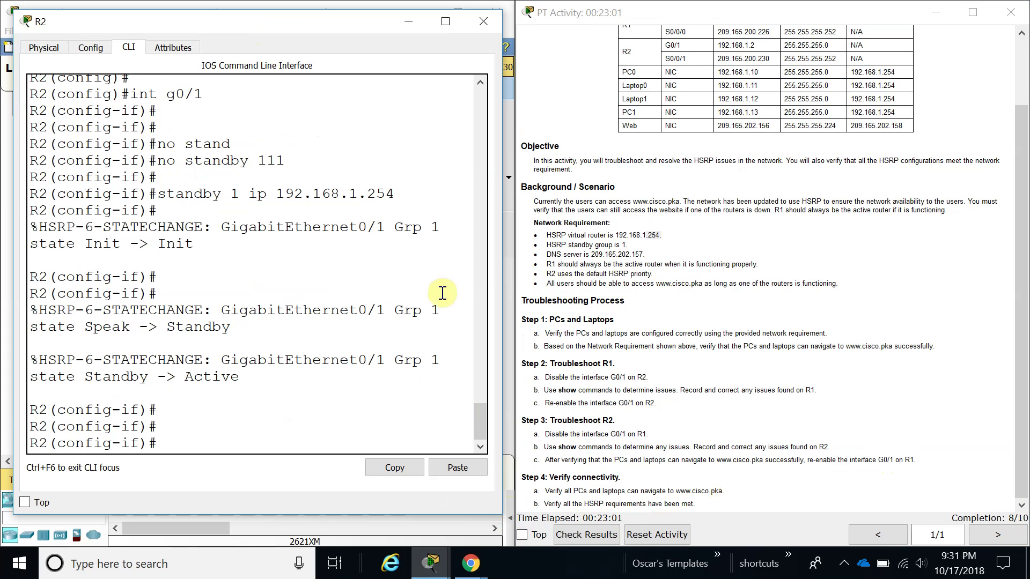
pyautogui.click(483, 21)
pyautogui.click(79, 166)
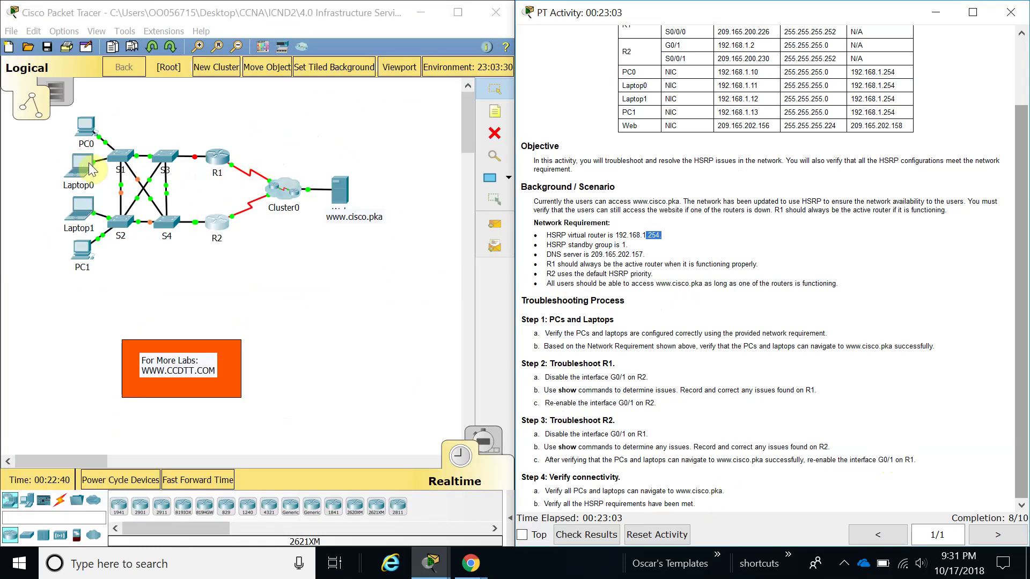
pyautogui.click(669, 149)
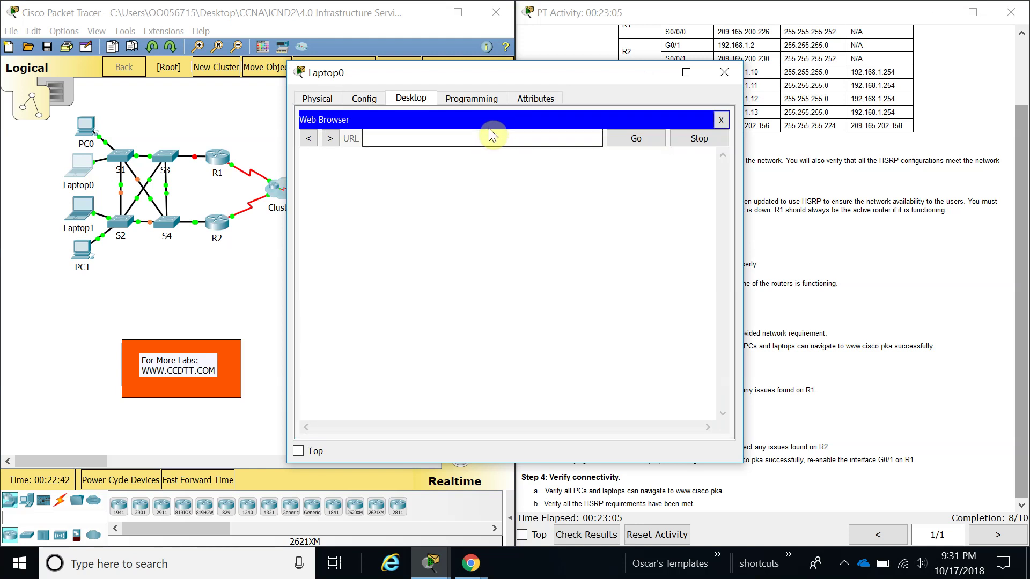
pyautogui.write('www.cisco.pka')
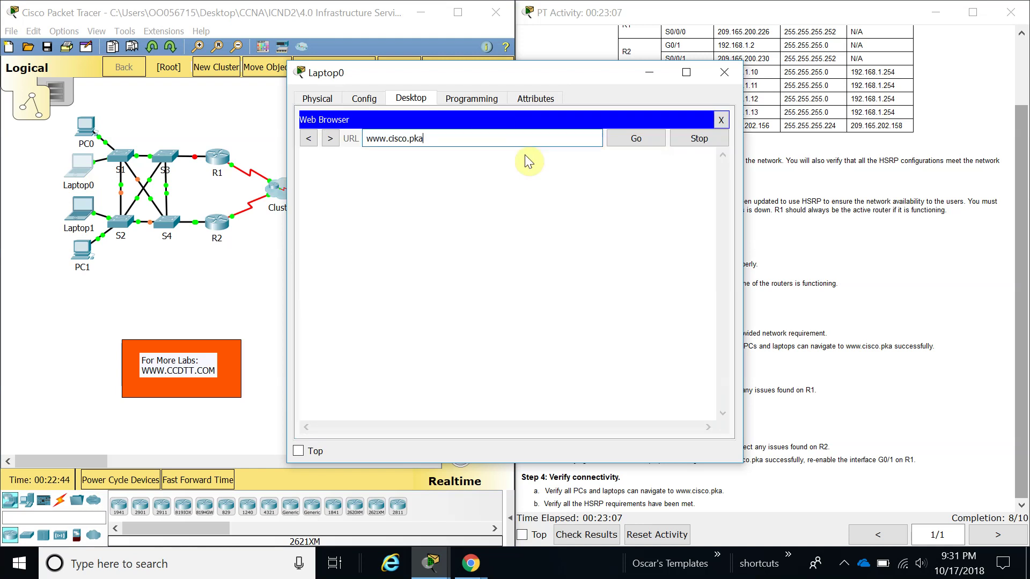
pyautogui.click(629, 144)
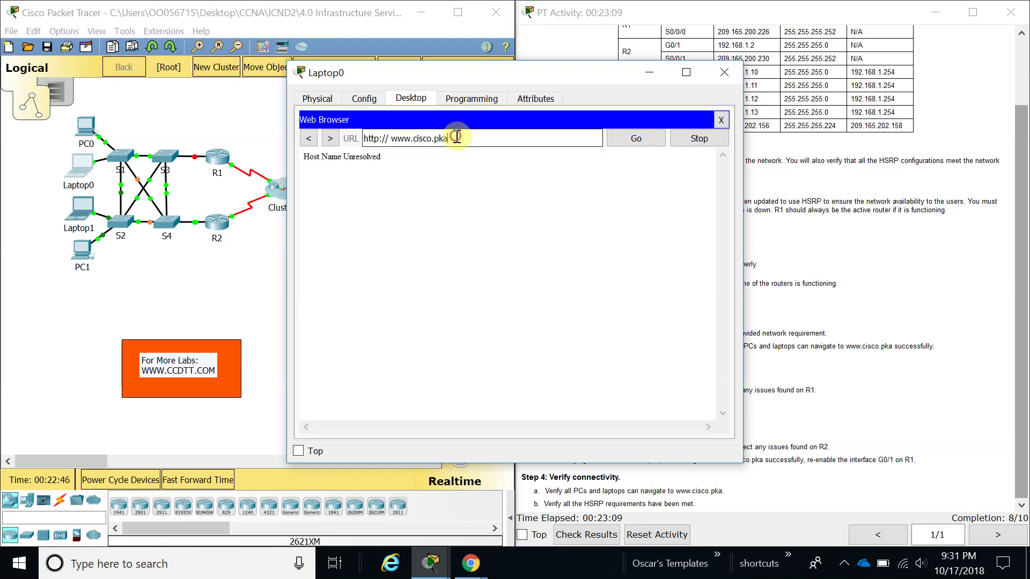
pyautogui.click(723, 72)
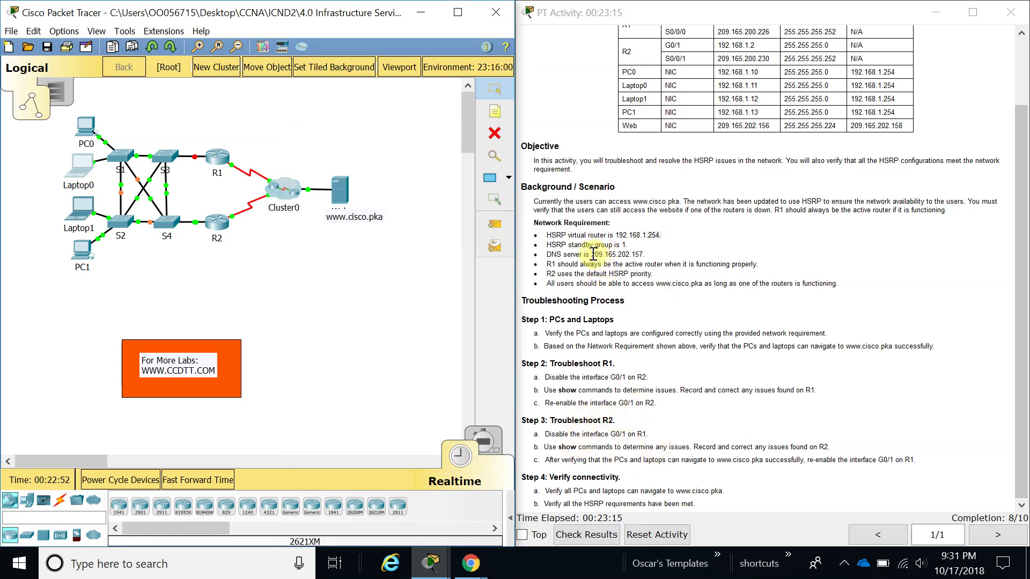
# - Copy the DNS server address 209.165.202.157 from the instructions and ping it from PC0's command prompt
pyautogui.moveTo(592, 256); pyautogui.dragTo(648, 256)
pyautogui.hotkey('ctrl', 'c')
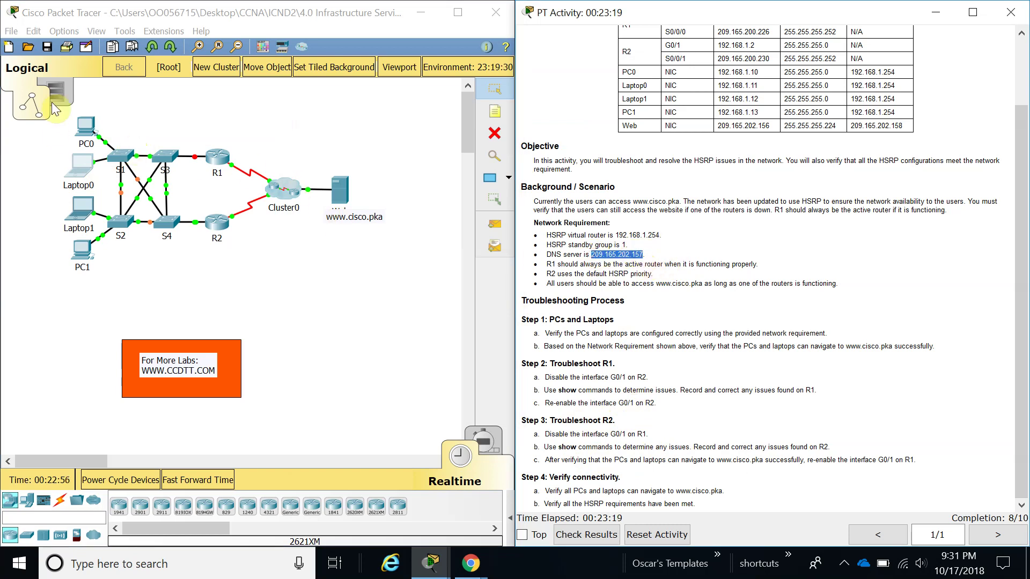
pyautogui.click(85, 126)
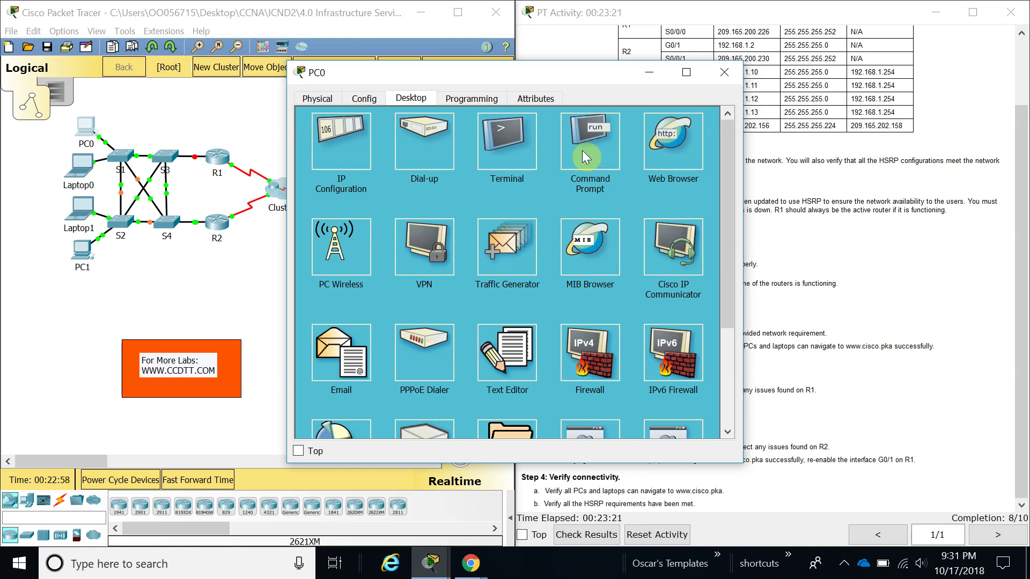
pyautogui.click(581, 153)
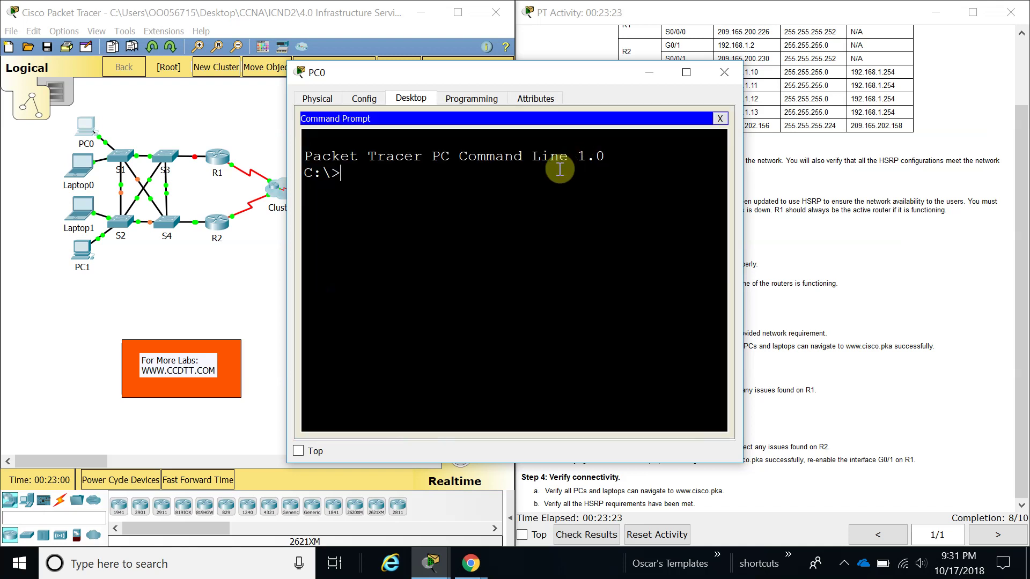
pyautogui.write('ping')
pyautogui.rightClick(559, 168)
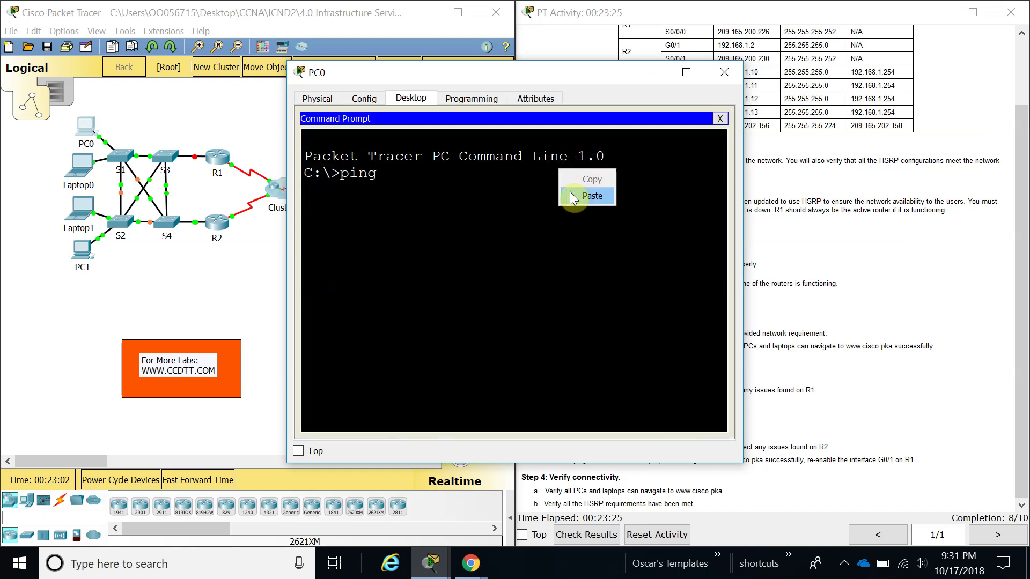
pyautogui.click(568, 192)
pyautogui.press('Return')
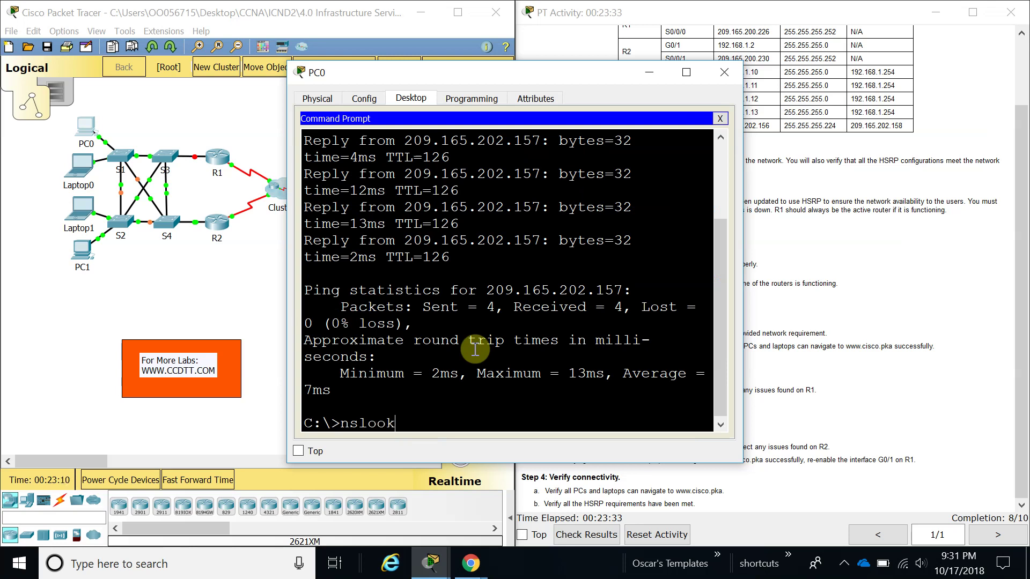
pyautogui.moveTo(500, 81); pyautogui.dragTo(276, 48)
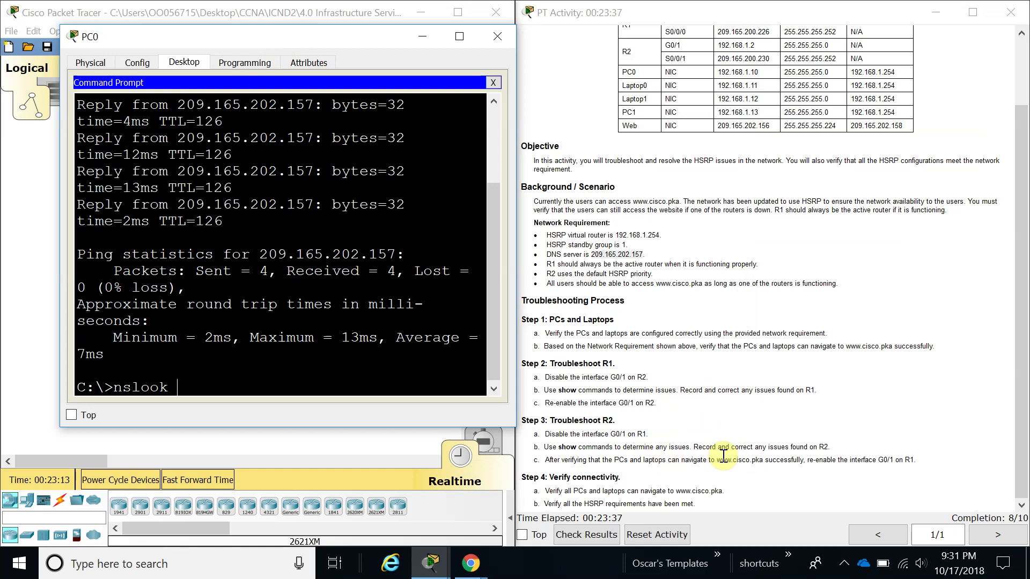
pyautogui.moveTo(718, 459); pyautogui.dragTo(765, 458)
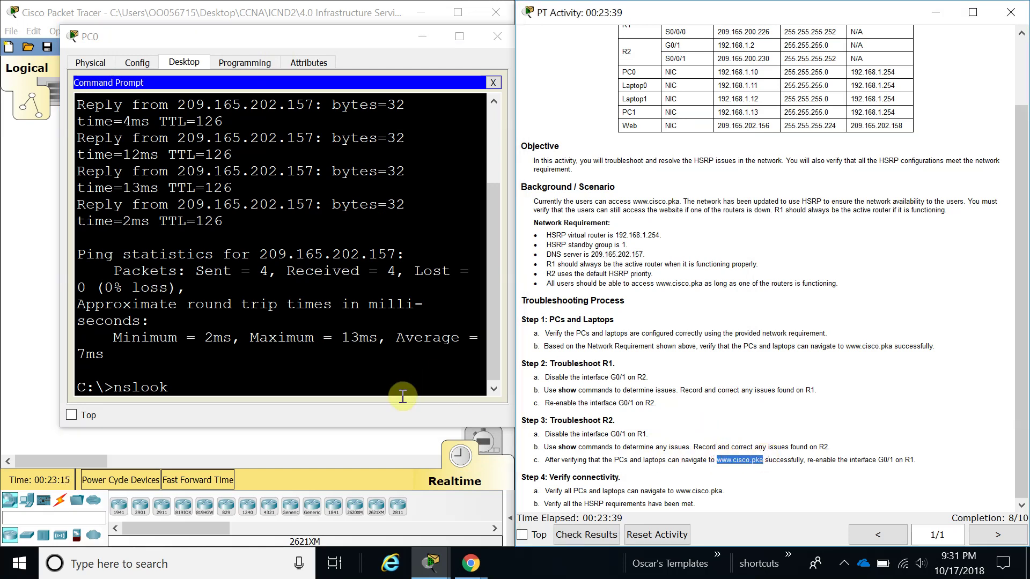
pyautogui.rightClick(311, 381)
pyautogui.click(355, 409)
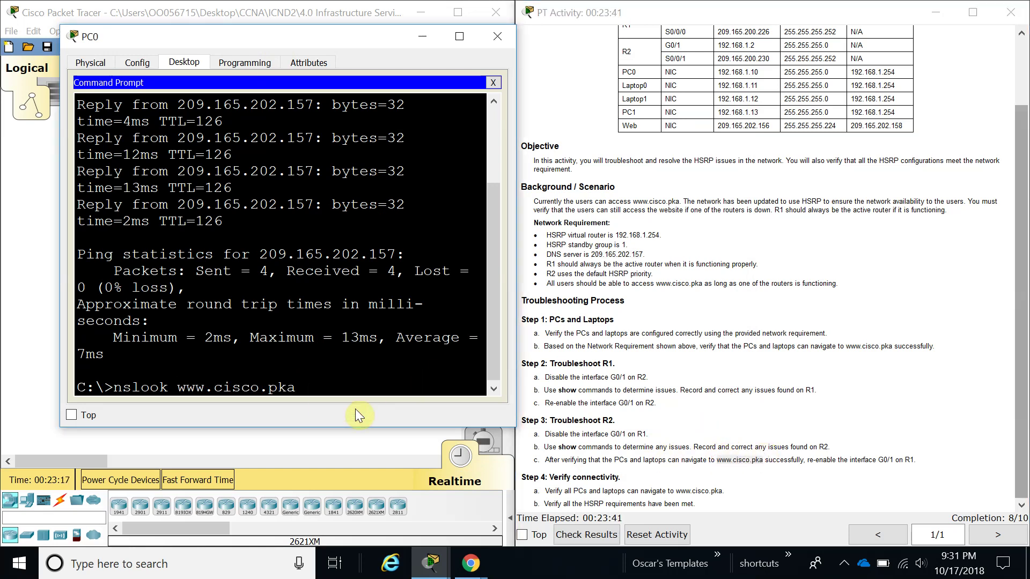
pyautogui.press('Return')
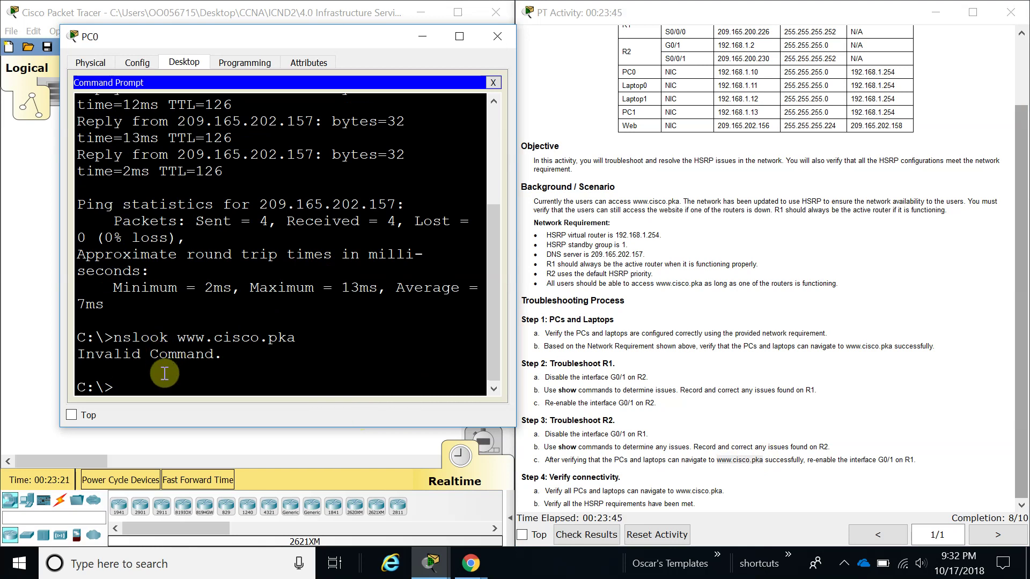
pyautogui.press('Up')
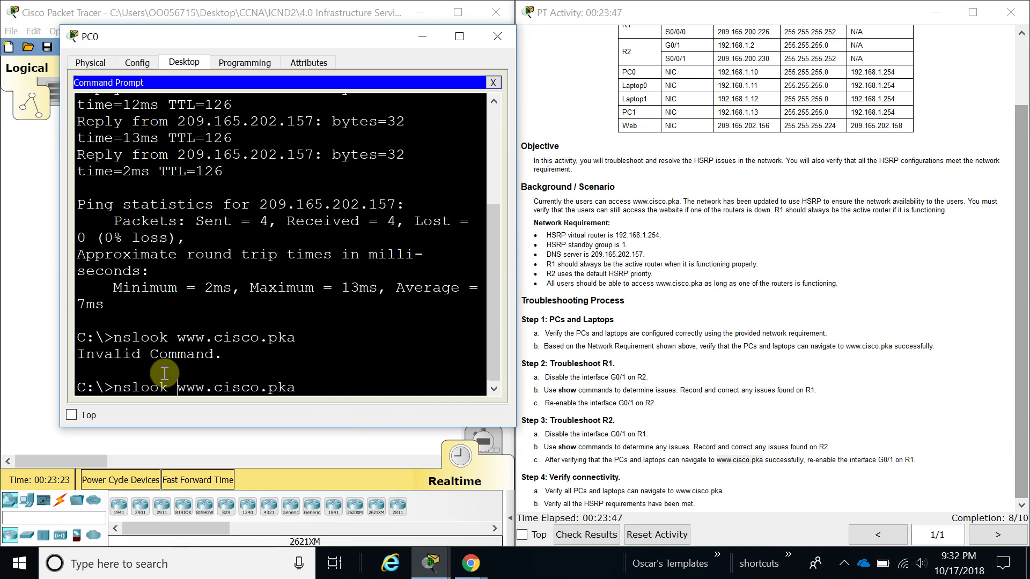
pyautogui.write('up')
pyautogui.press('Return')
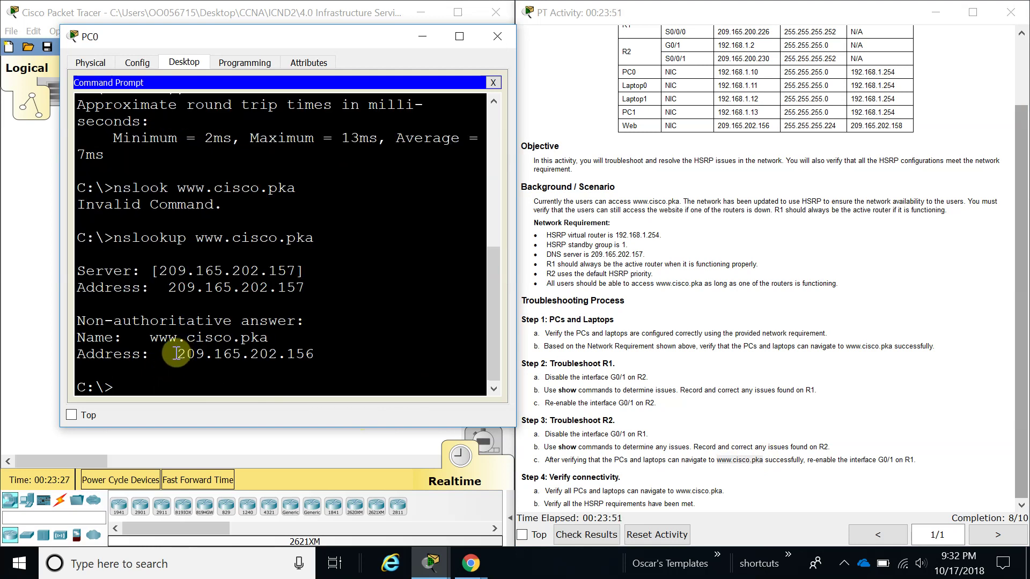
pyautogui.moveTo(182, 355); pyautogui.dragTo(307, 360)
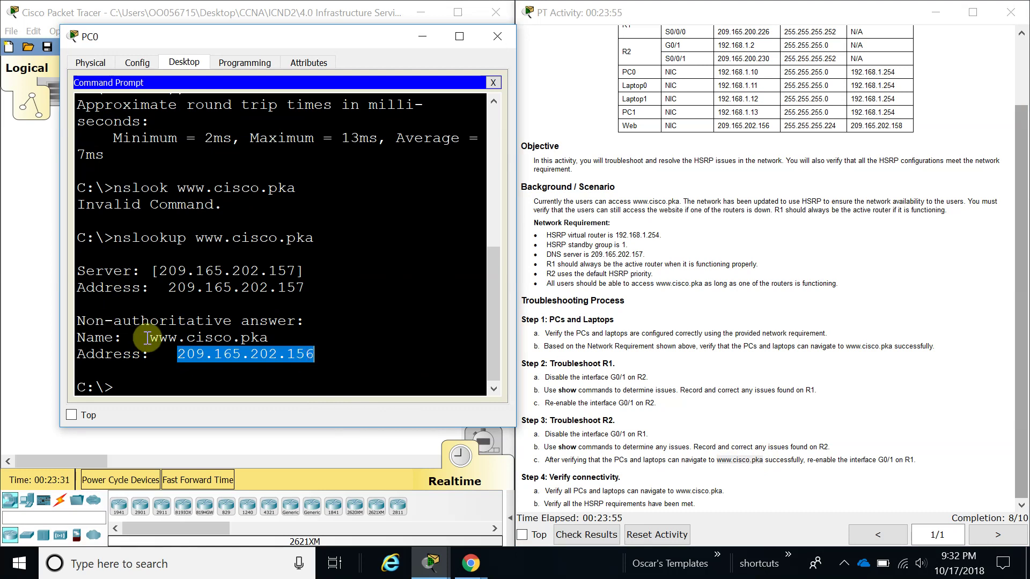
pyautogui.moveTo(150, 338); pyautogui.dragTo(270, 342)
pyautogui.hotkey('ctrl', 'c')
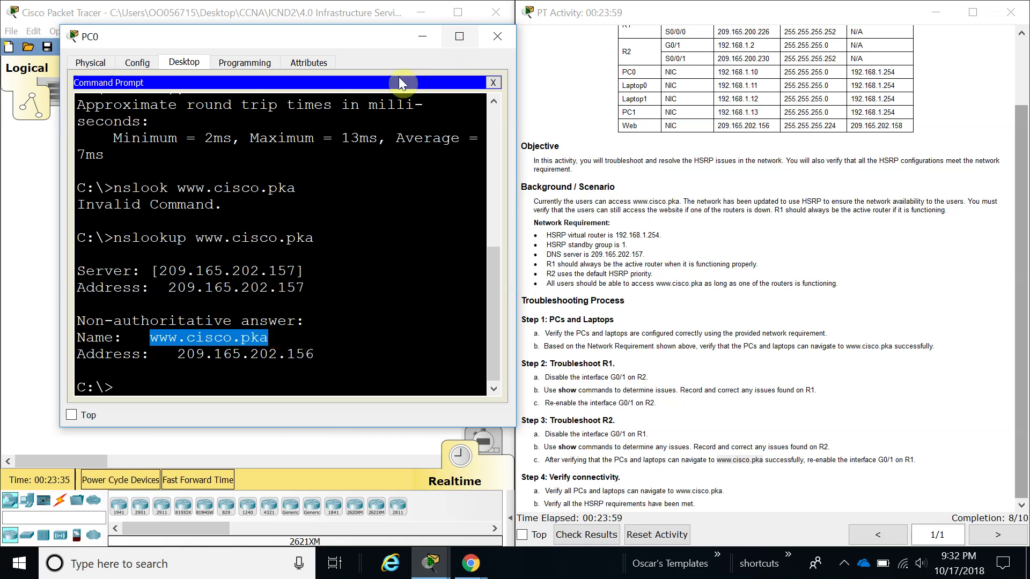
pyautogui.click(251, 59)
pyautogui.click(182, 63)
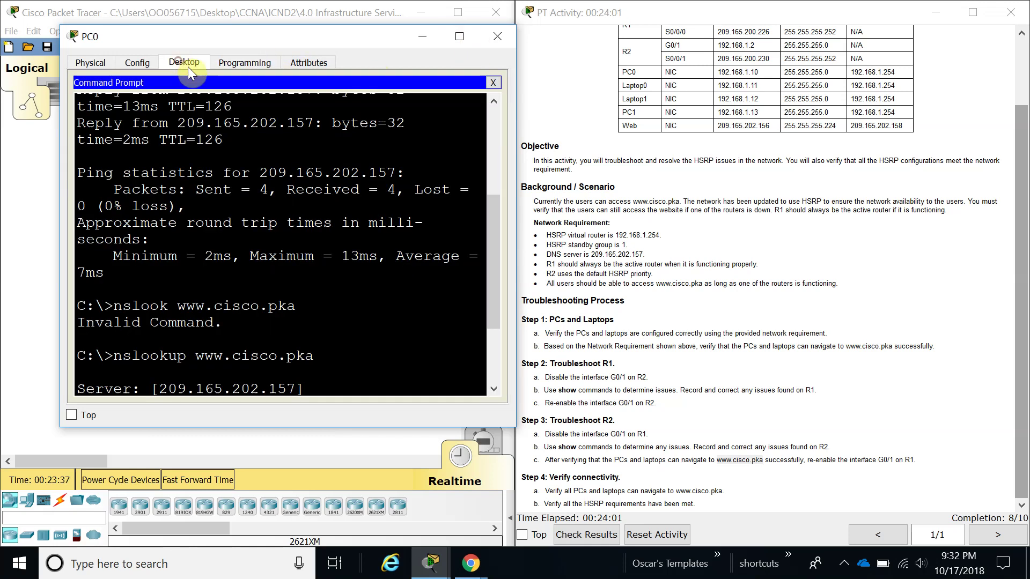
pyautogui.click(492, 83)
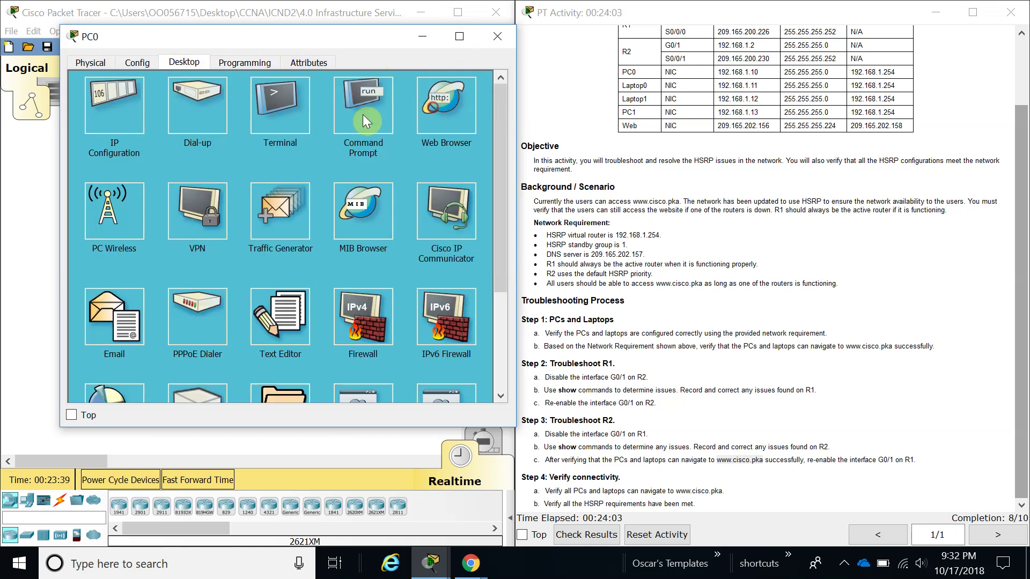
pyautogui.click(415, 110)
pyautogui.click(252, 103)
pyautogui.hotkey('ctrl', 'v')
pyautogui.click(406, 103)
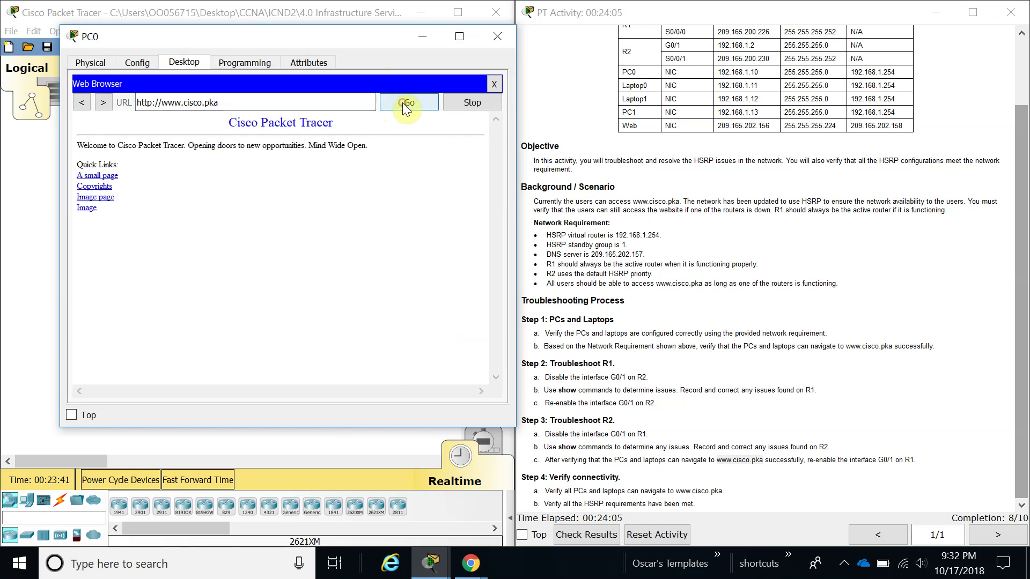
pyautogui.click(498, 36)
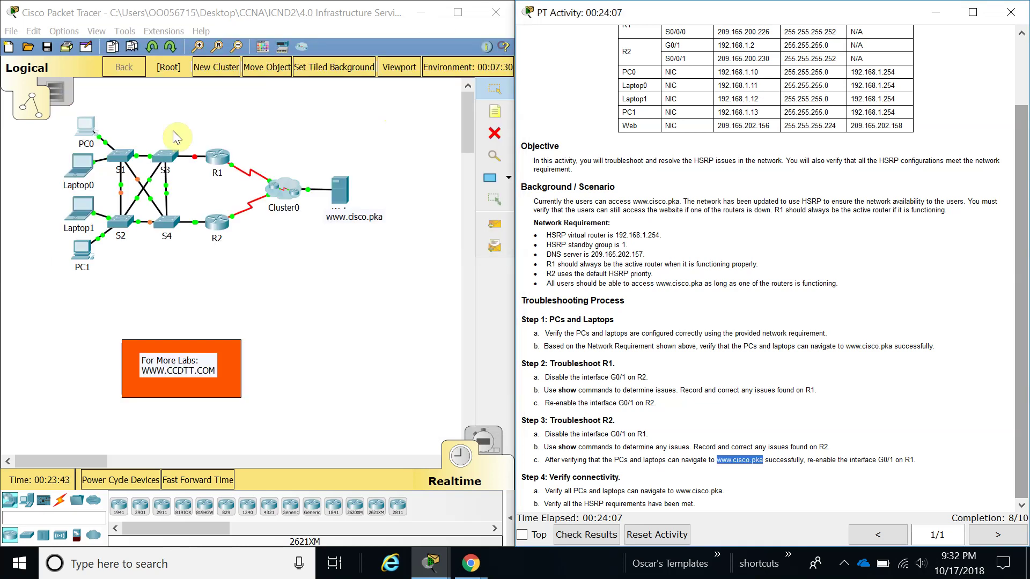
pyautogui.click(81, 165)
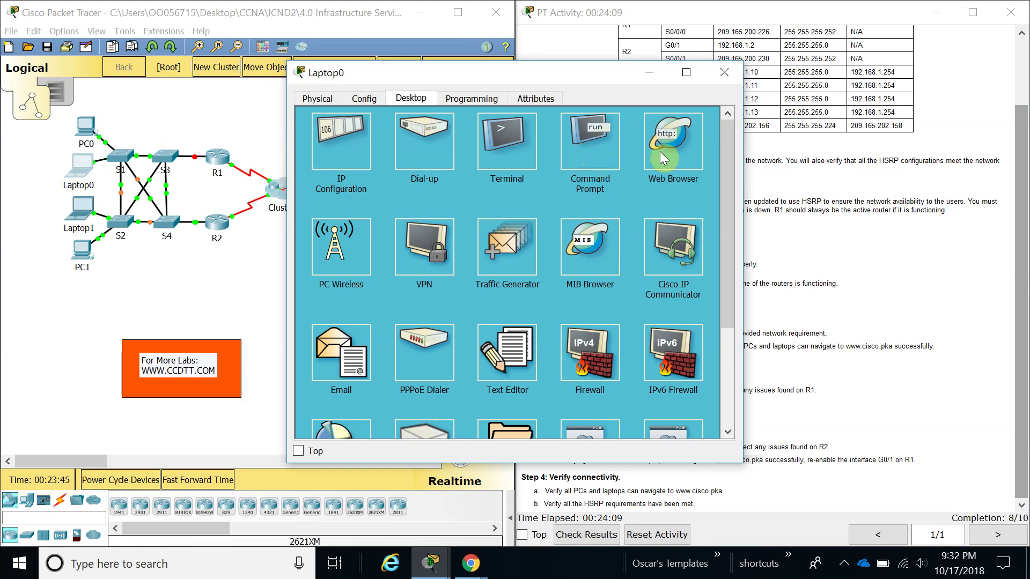
pyautogui.click(673, 140)
pyautogui.click(489, 137)
pyautogui.hotkey('ctrl', 'v')
pyautogui.click(617, 141)
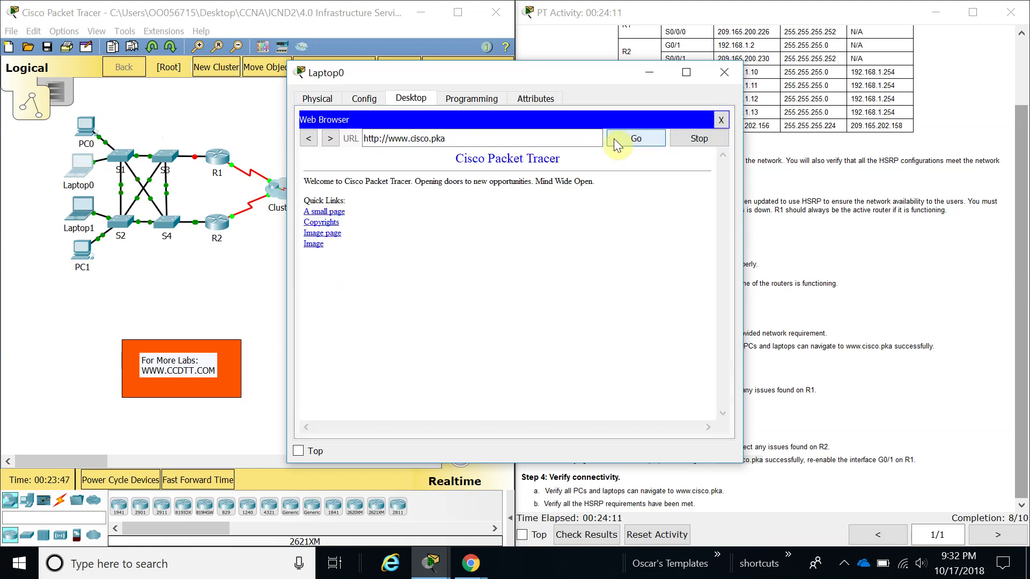
pyautogui.click(724, 72)
pyautogui.click(79, 215)
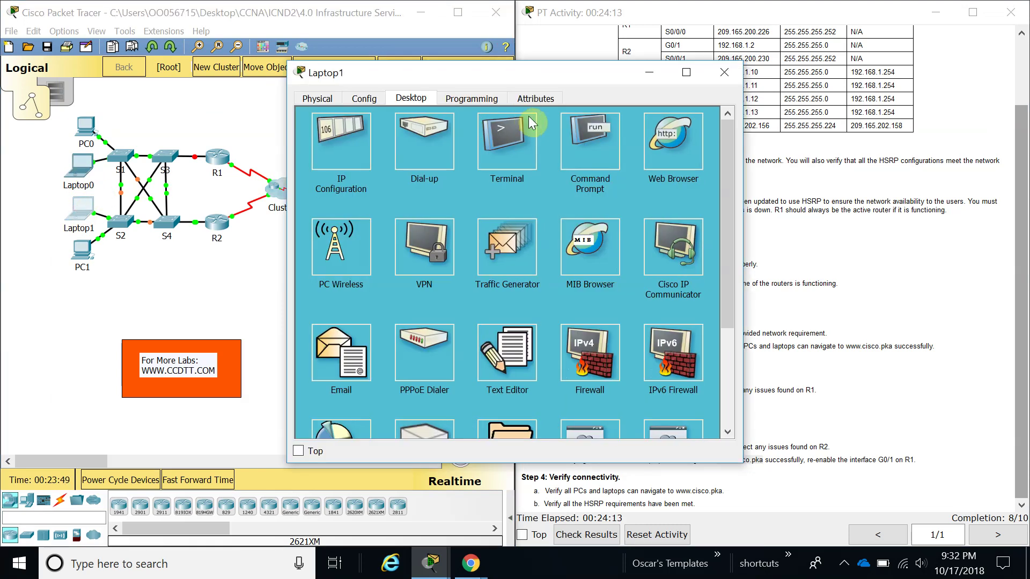
pyautogui.click(673, 140)
pyautogui.click(469, 134)
pyautogui.write('www.cisco.pka')
pyautogui.click(636, 139)
pyautogui.click(622, 141)
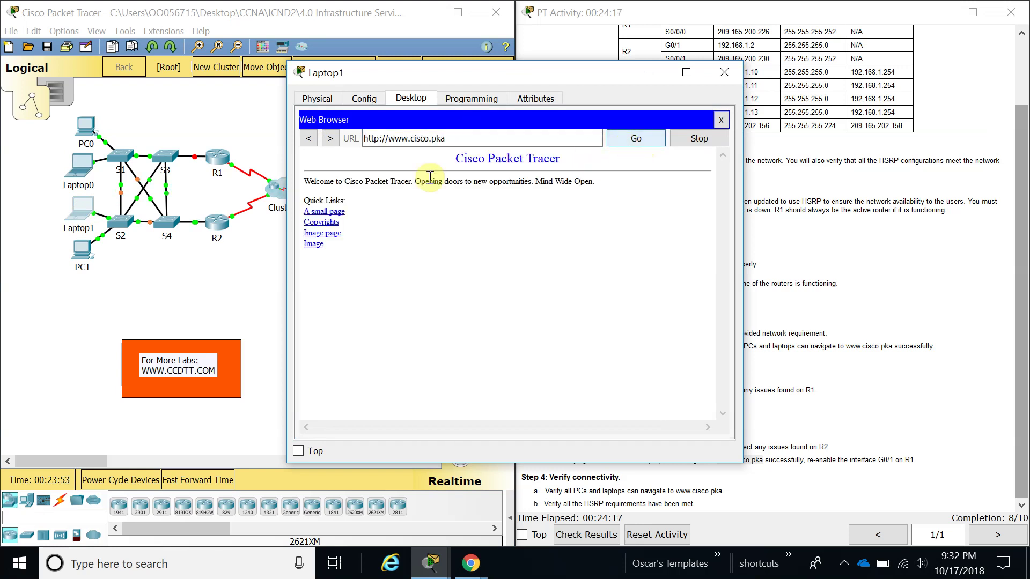
pyautogui.click(723, 73)
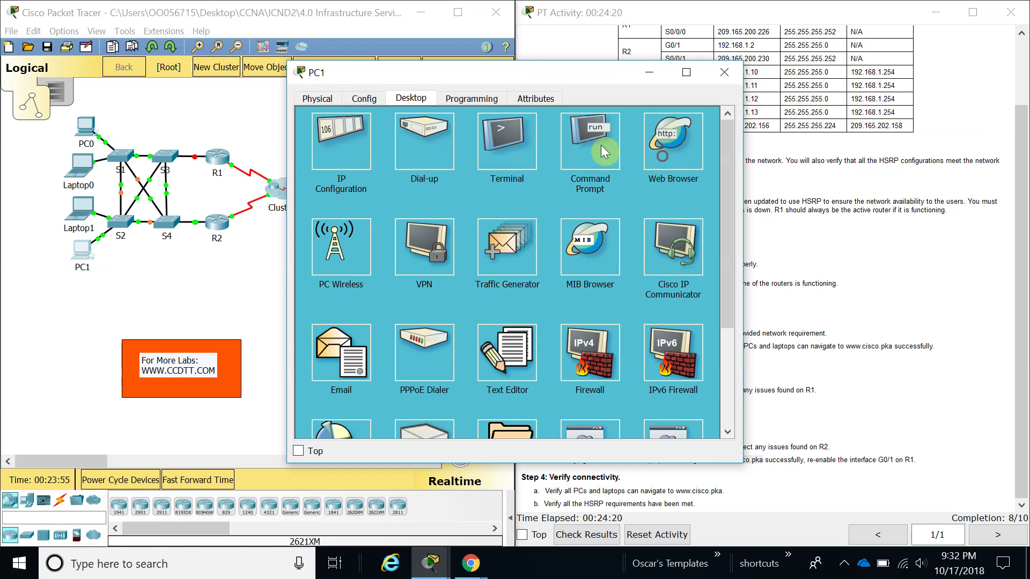
pyautogui.click(671, 140)
pyautogui.write('www.cisco.pka')
pyautogui.click(621, 138)
pyautogui.click(623, 140)
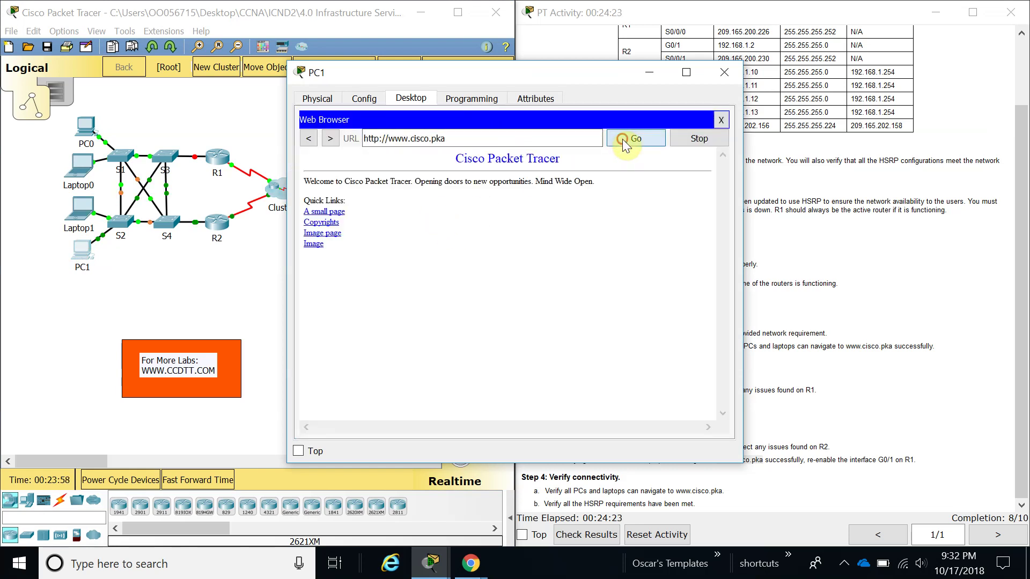
pyautogui.moveTo(406, 283); pyautogui.dragTo(315, 156)
pyautogui.click(720, 75)
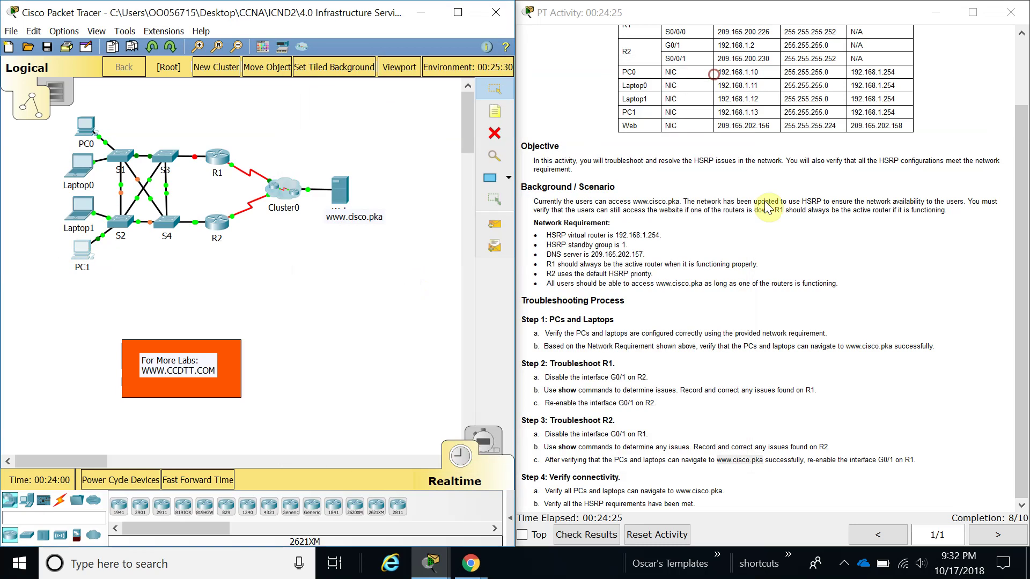
# - Copy the interface name G0/1 from the activity instructions and enter global configuration mode on R1's command line
pyautogui.click(714, 457)
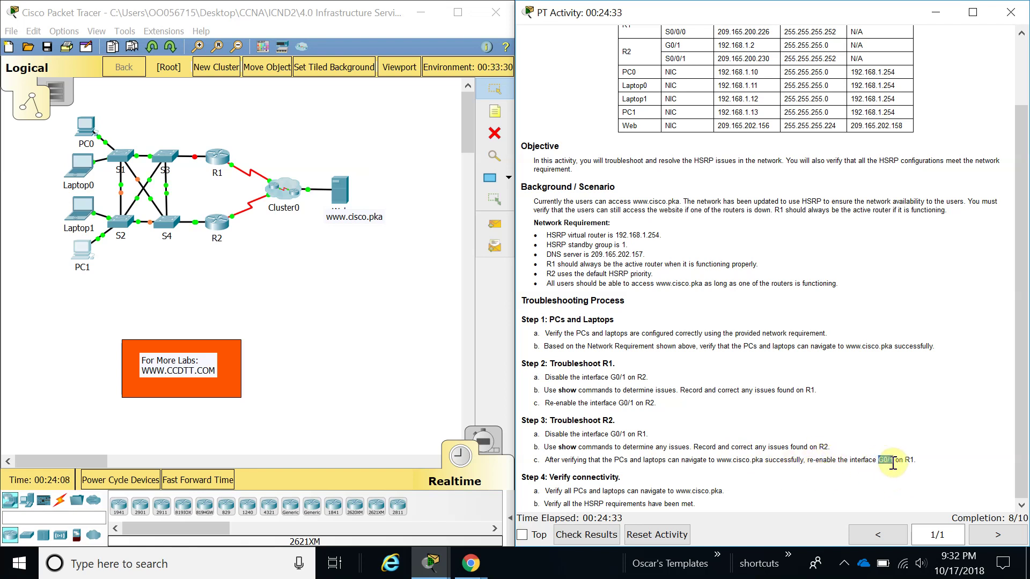
pyautogui.click(219, 161)
pyautogui.write('con')
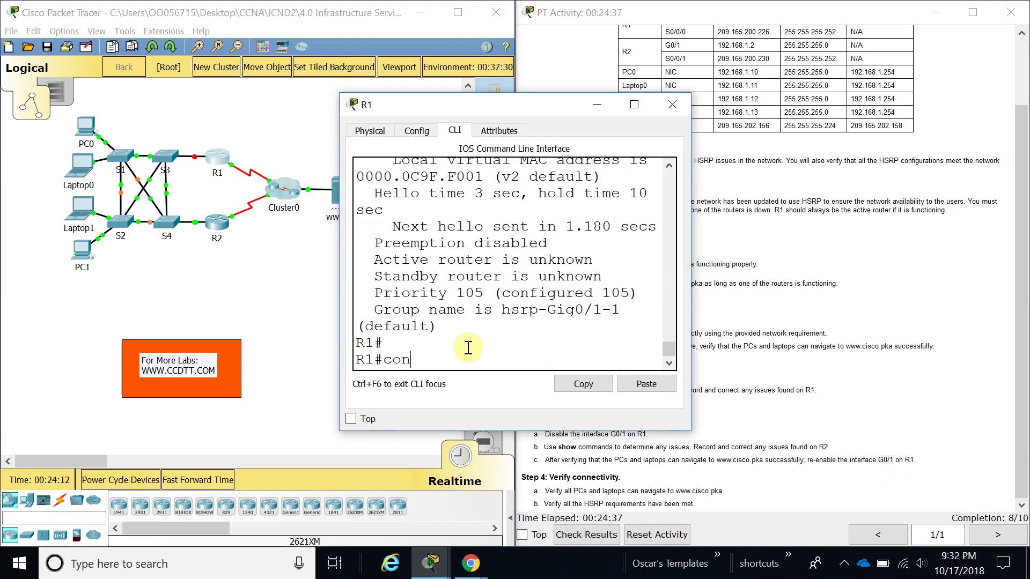
pyautogui.write('fi')
pyautogui.press('Tab')
pyautogui.press('Tab')
pyautogui.press('Return')
pyautogui.press('Return')
pyautogui.press('Return')
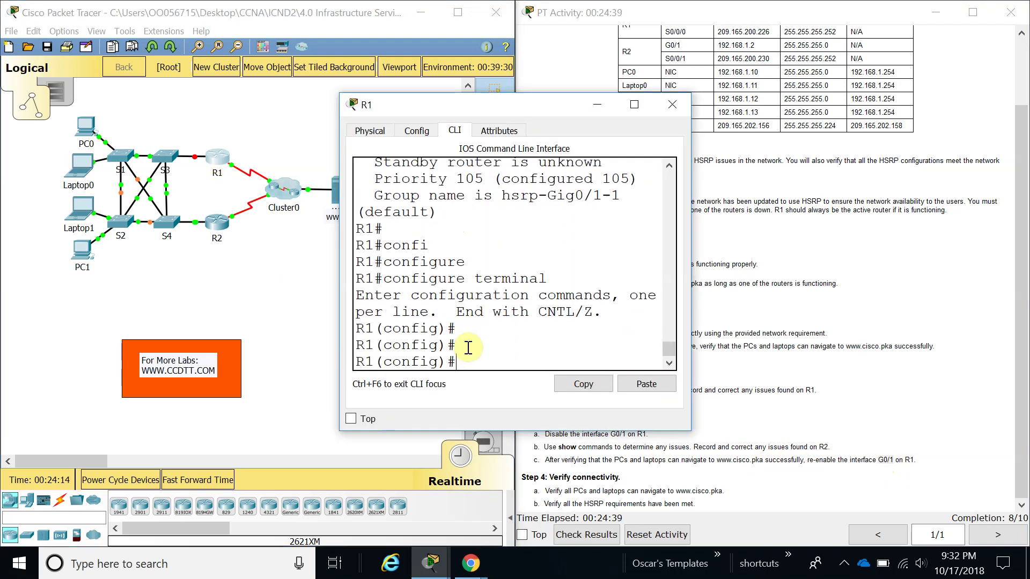
# - Open R2's command line and enlarge its window alongside R1's
pyautogui.click(221, 222)
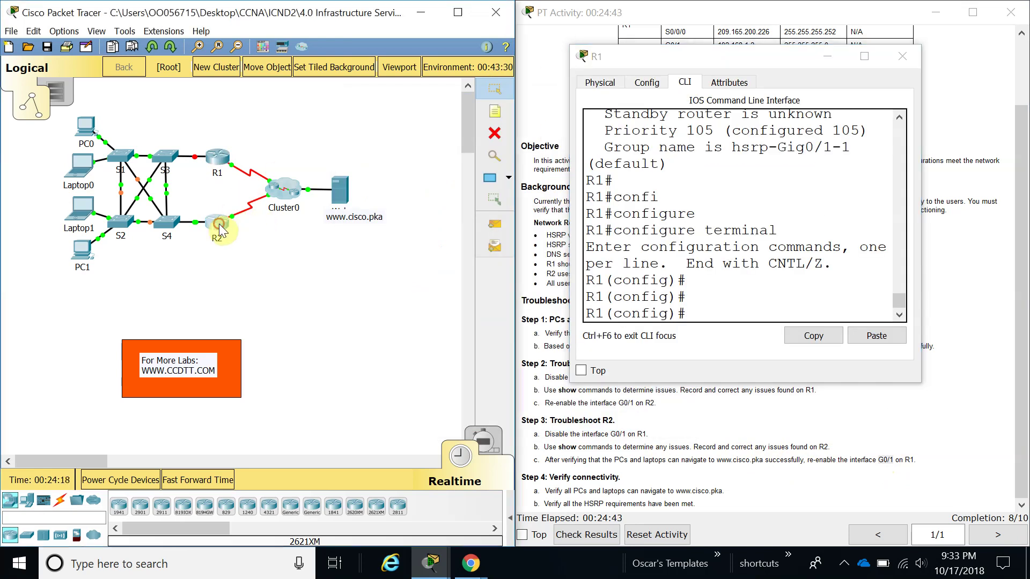
pyautogui.moveTo(414, 105); pyautogui.dragTo(79, 21)
pyautogui.moveTo(354, 345); pyautogui.dragTo(505, 531)
# - Re-enable interface G0/1 on R1 with int G0/1 and no shutdown
pyautogui.click(735, 307)
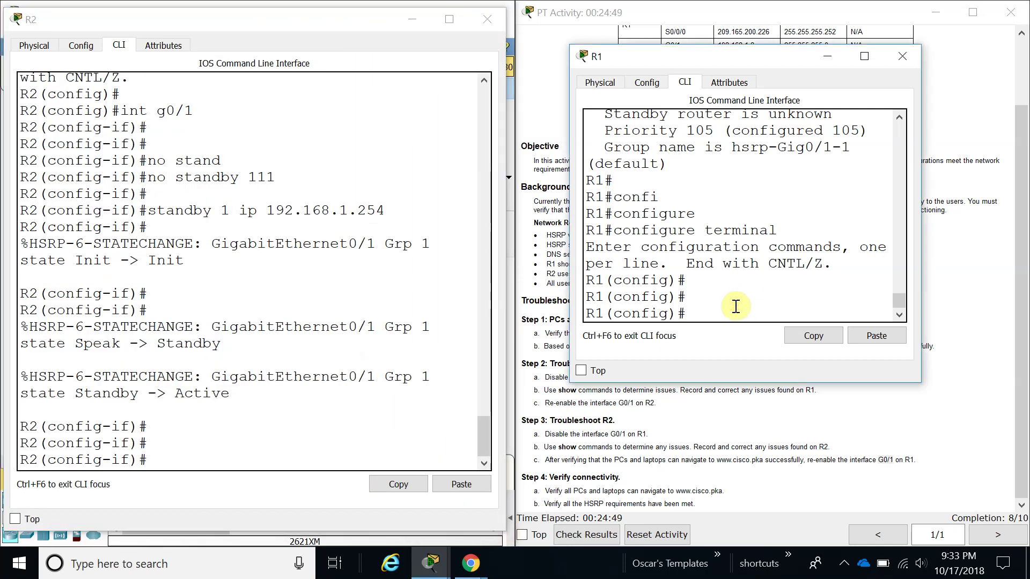
pyautogui.click(860, 333)
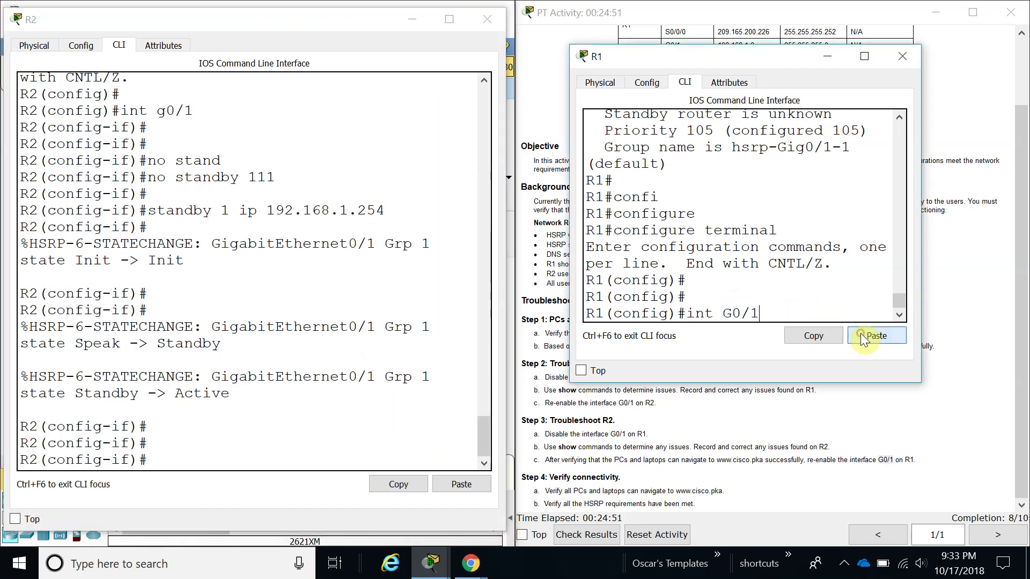
pyautogui.press('Return')
pyautogui.write('no shutdown')
pyautogui.press('Tab')
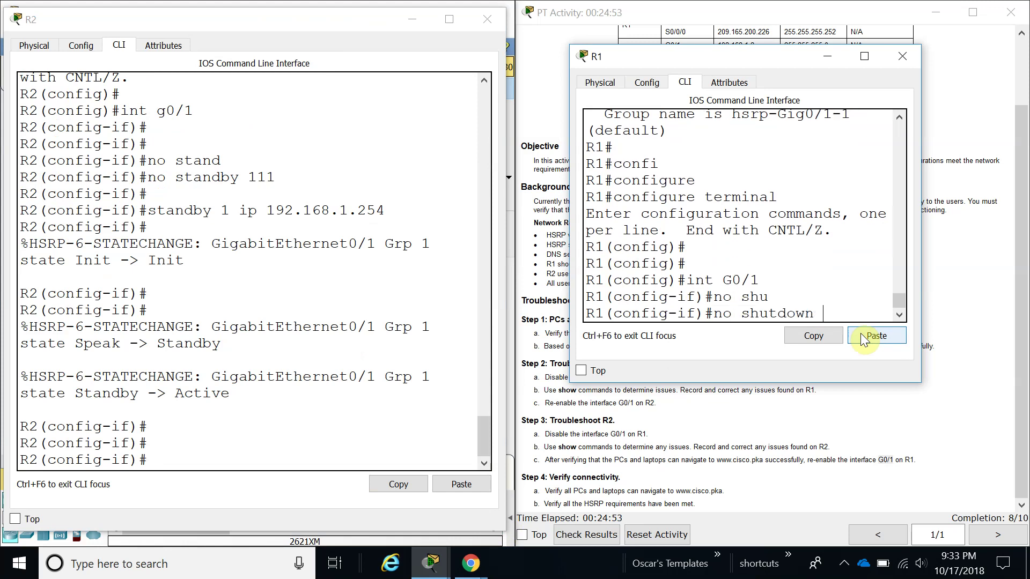
pyautogui.press('Return')
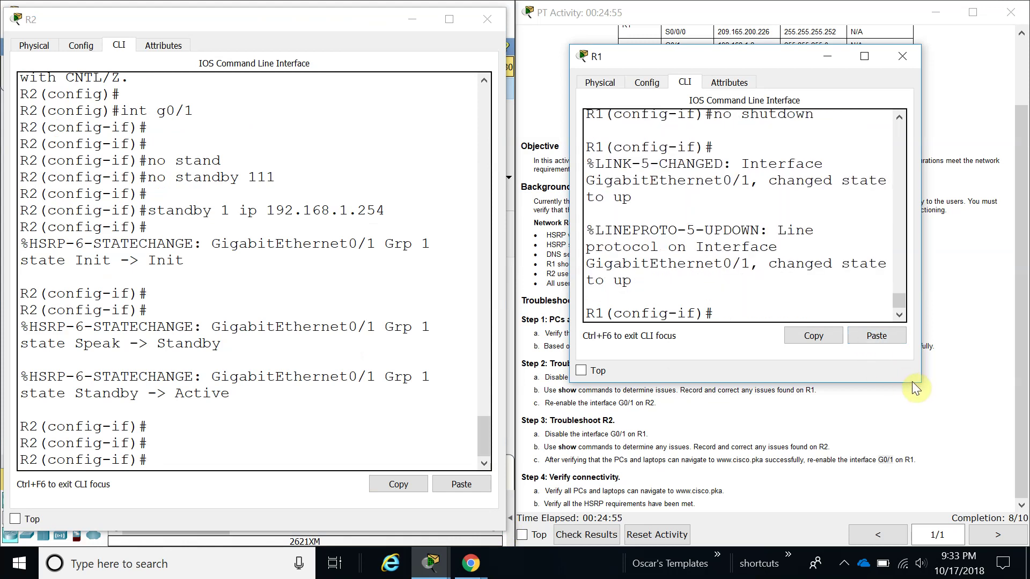
# - Enlarge R1's command-line window and align it beside R2's window
pyautogui.moveTo(924, 387); pyautogui.dragTo(1006, 523)
pyautogui.moveTo(567, 415); pyautogui.dragTo(525, 417)
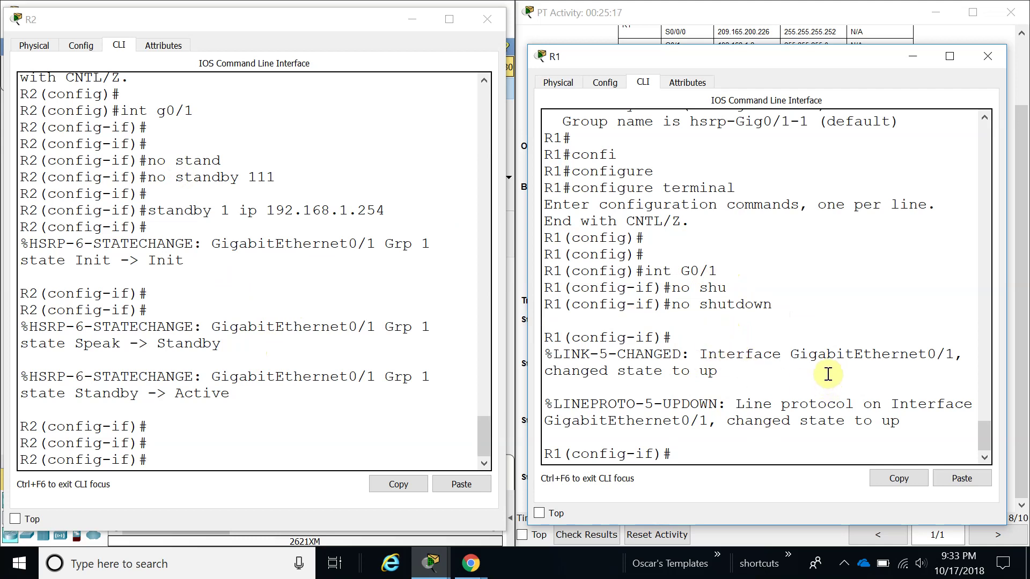
pyautogui.moveTo(631, 59); pyautogui.dragTo(614, 23)
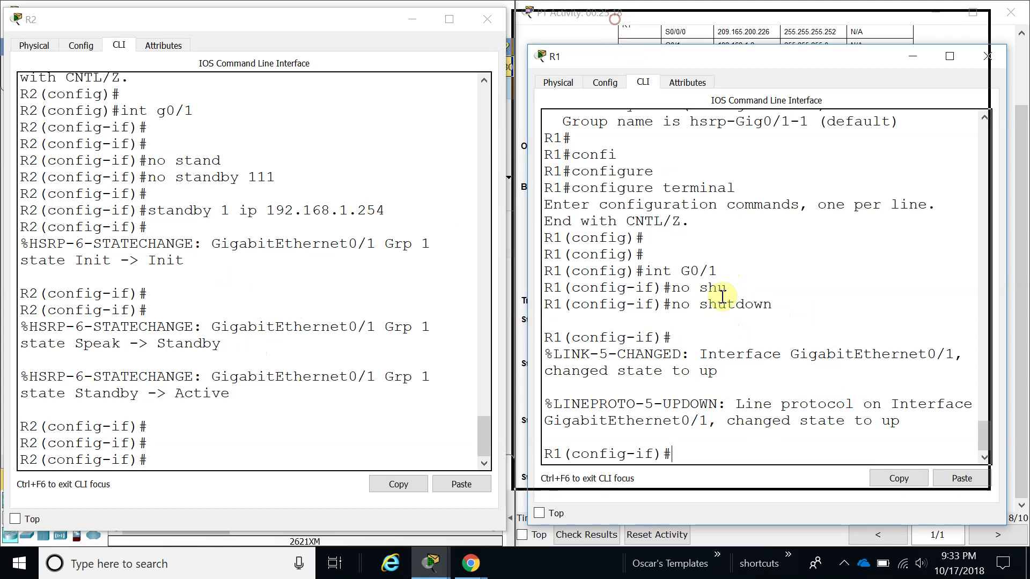
pyautogui.click(750, 354)
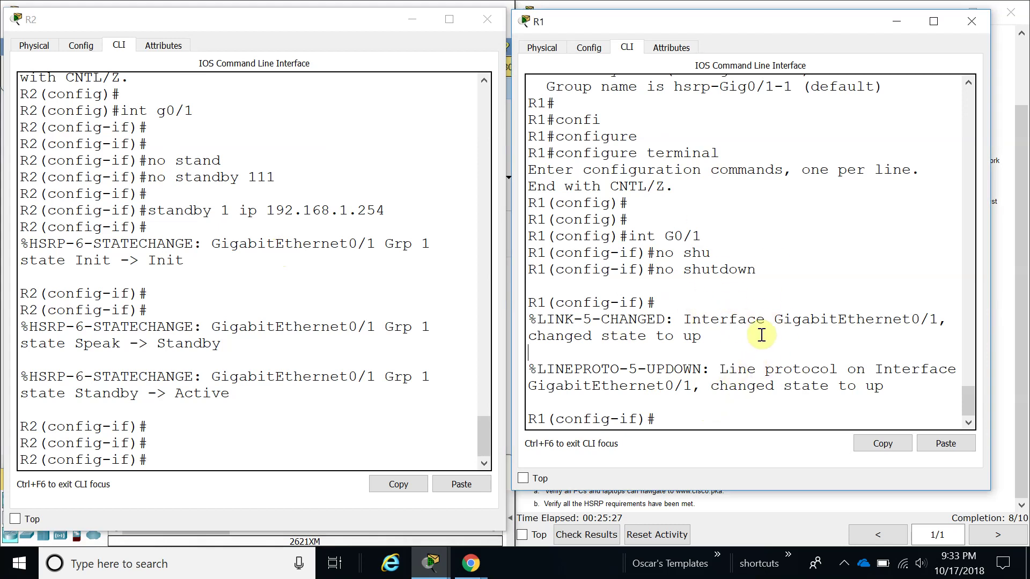
# - Examine R1's console messages for the interface status and the HSRP state change of group 1
pyautogui.moveTo(712, 336); pyautogui.dragTo(683, 319)
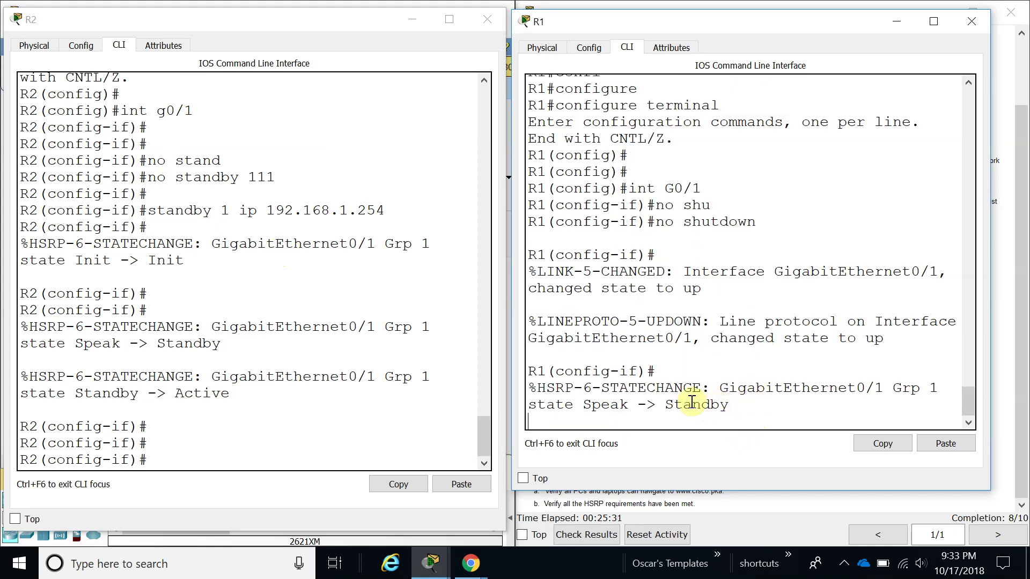
pyautogui.scroll(-1, 777, 341)
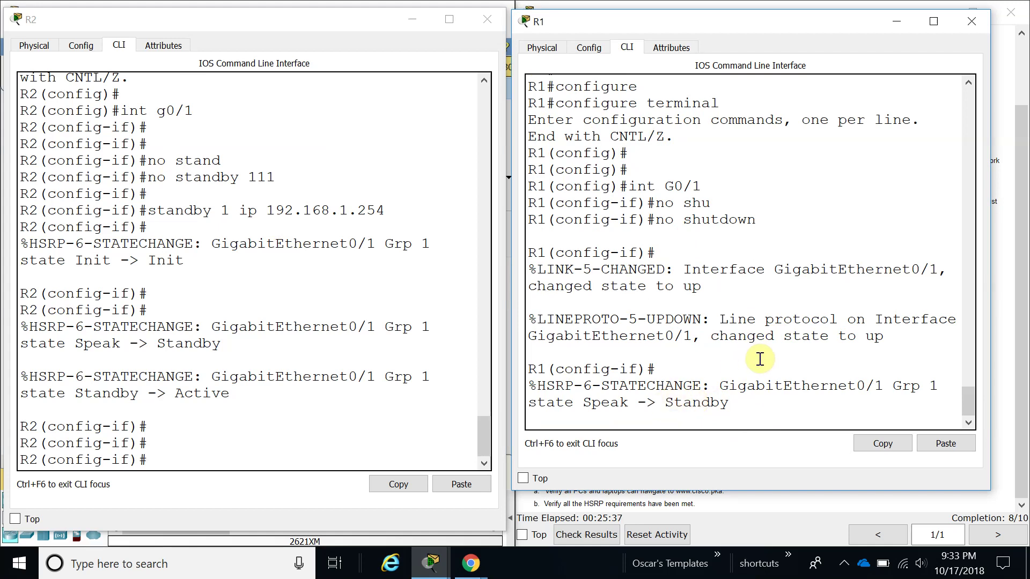
pyautogui.press('Return')
pyautogui.press('Return')
pyautogui.press('Return')
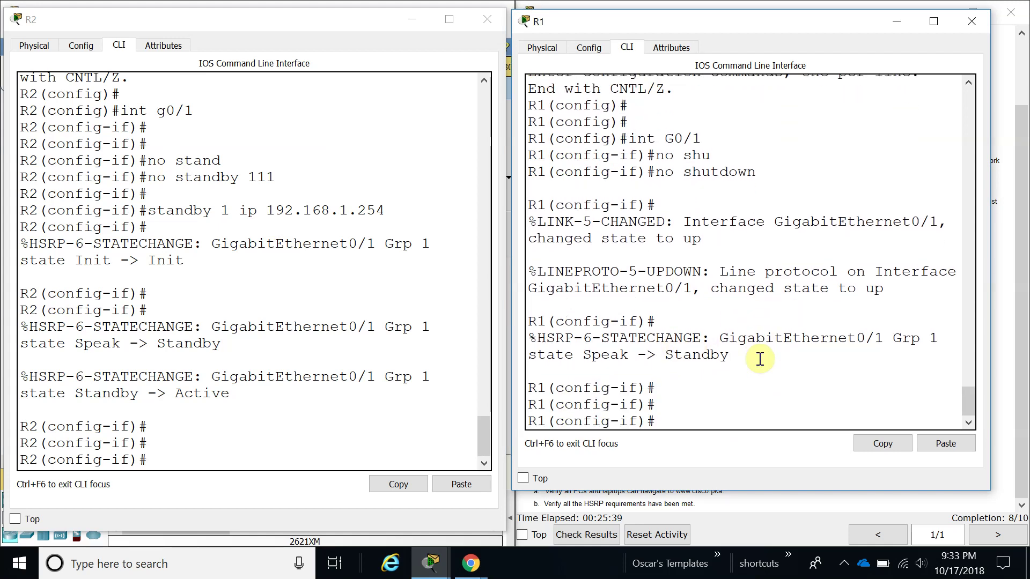
pyautogui.doubleClick(703, 354)
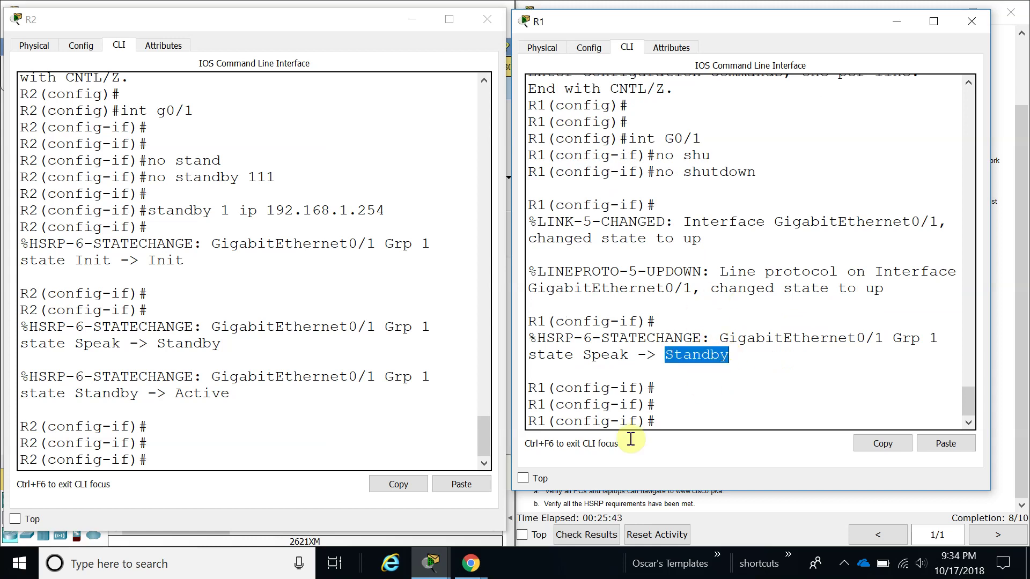
# - Uncover the topology by moving R2's window aside and fast-forward the simulation time twice
pyautogui.moveTo(375, 20); pyautogui.dragTo(733, 13)
pyautogui.click(328, 429)
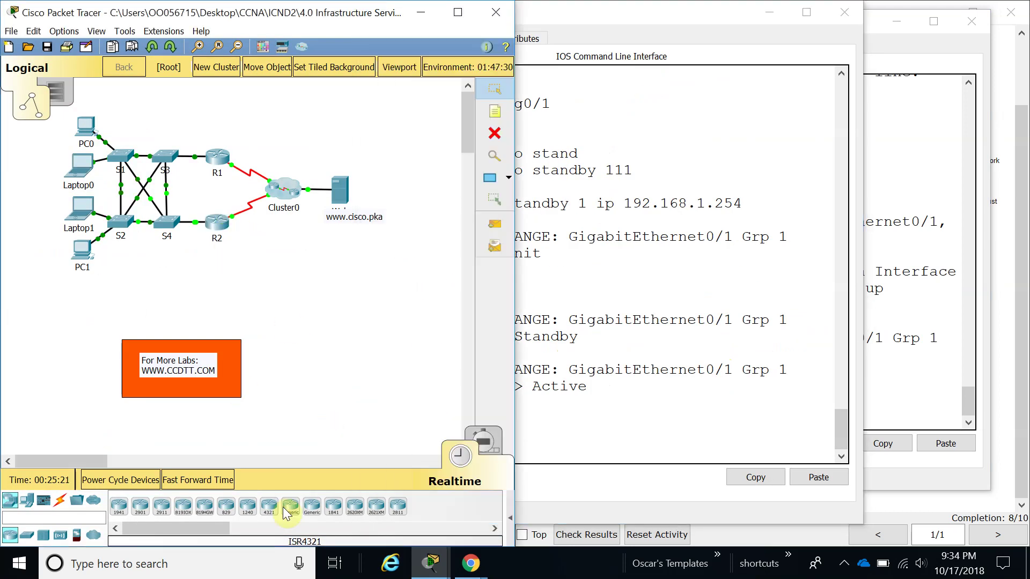
pyautogui.click(199, 481)
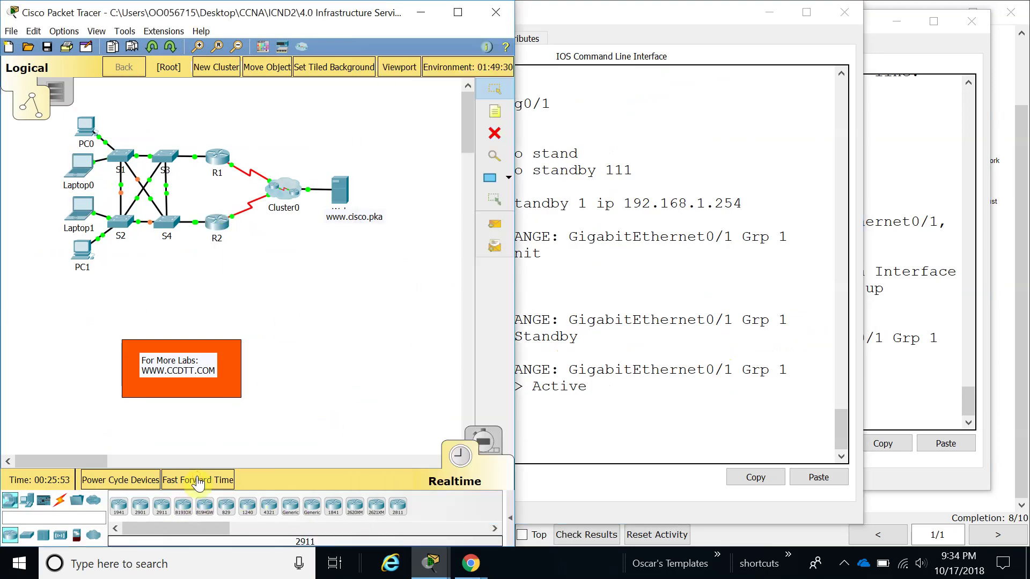
pyautogui.click(198, 481)
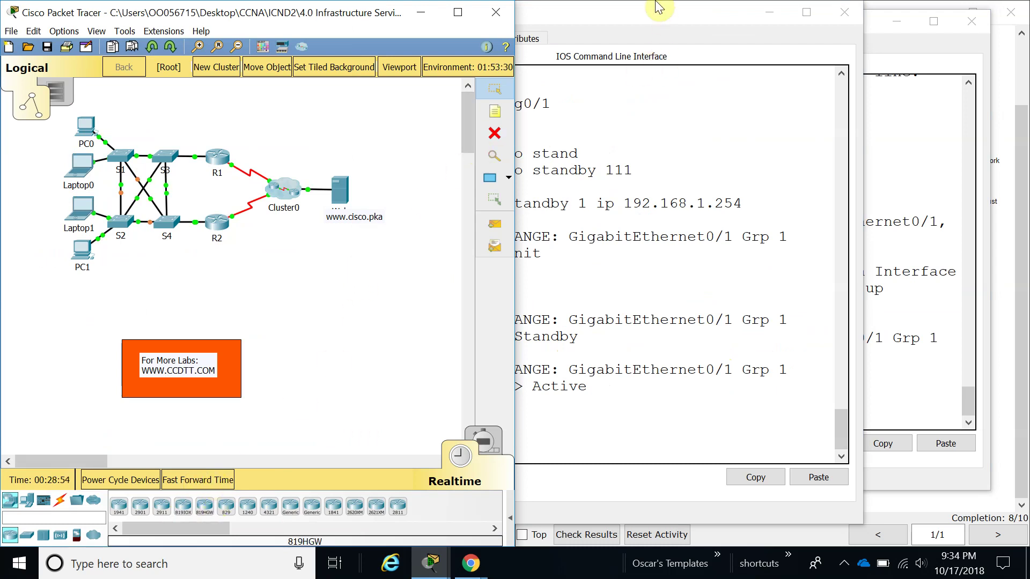
# - Bring both router consoles back into view and recheck the last HSRP state message on R1
pyautogui.moveTo(649, 19); pyautogui.dragTo(377, 44)
pyautogui.click(921, 272)
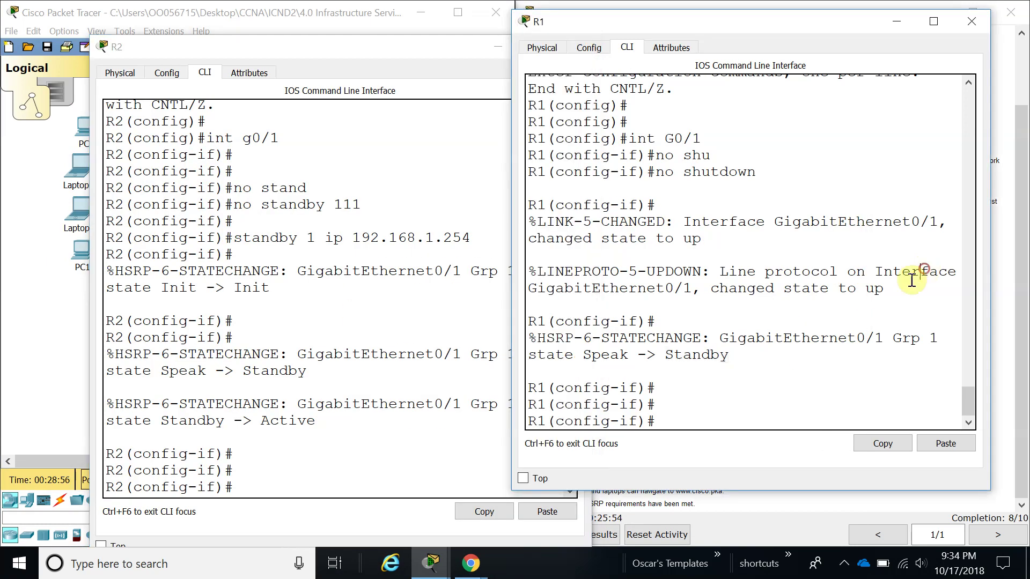
pyautogui.doubleClick(691, 355)
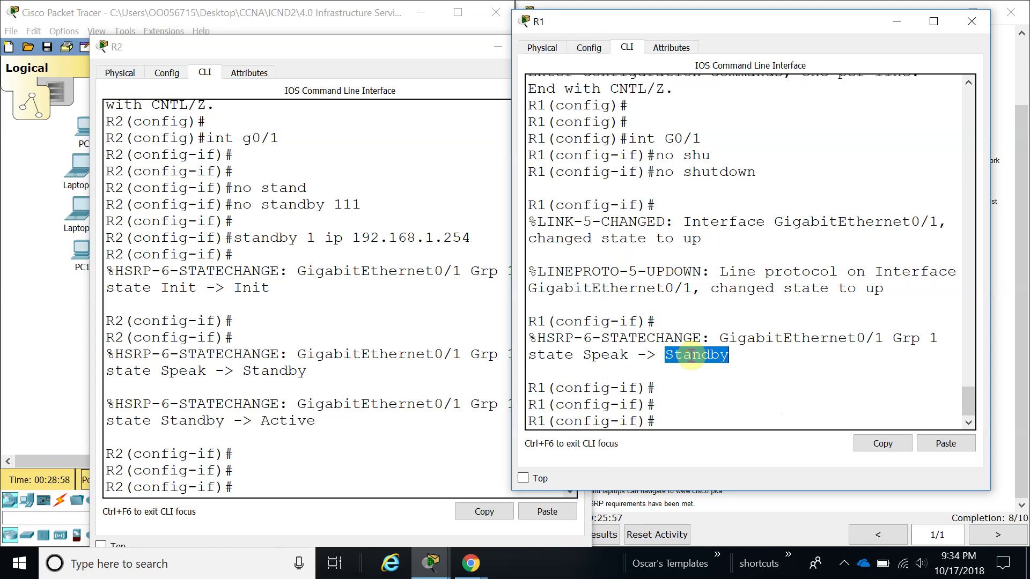
# - Exit configuration mode on R1 and run show standby to check its HSRP priority
pyautogui.click(676, 419)
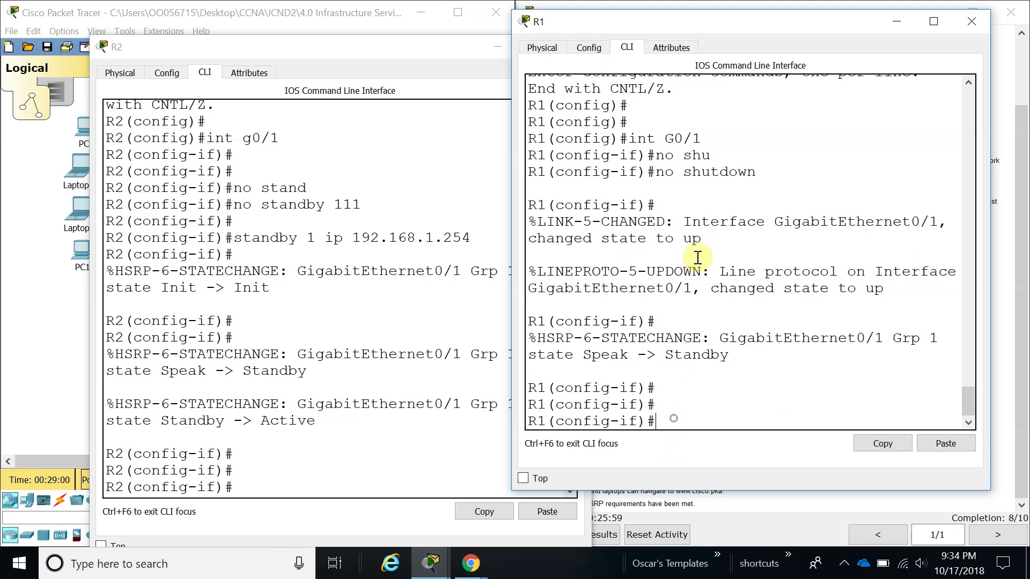
pyautogui.write('end')
pyautogui.press('Return')
pyautogui.press('Return')
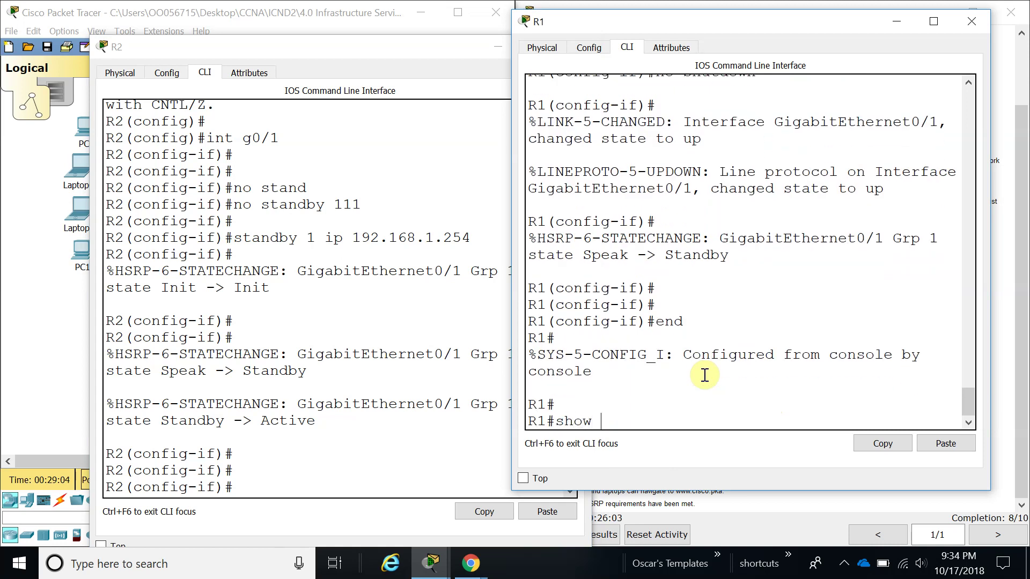
pyautogui.write('show sa')
pyautogui.press('BackSpace')
pyautogui.press('Tab')
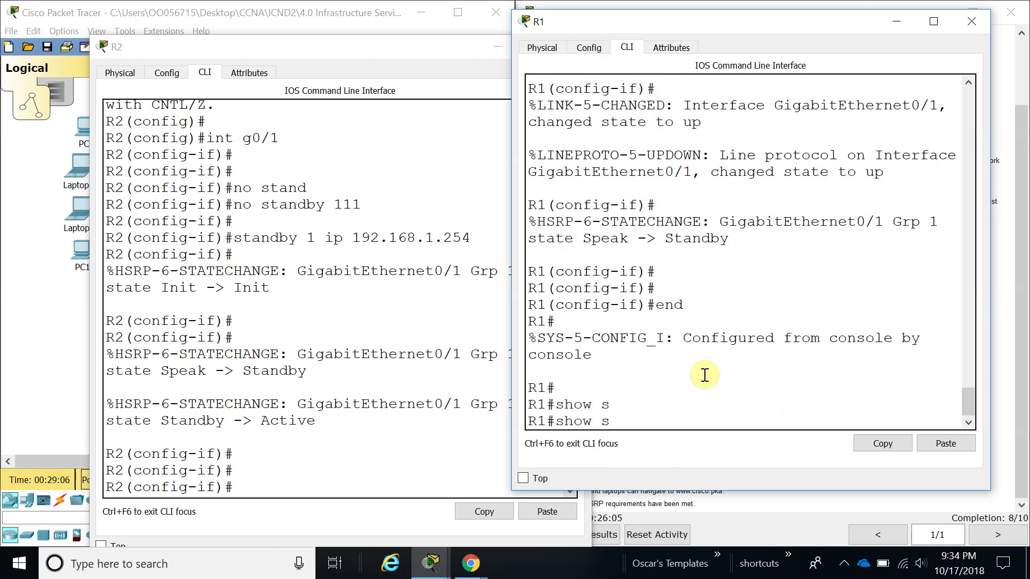
pyautogui.write('t')
pyautogui.press('Tab')
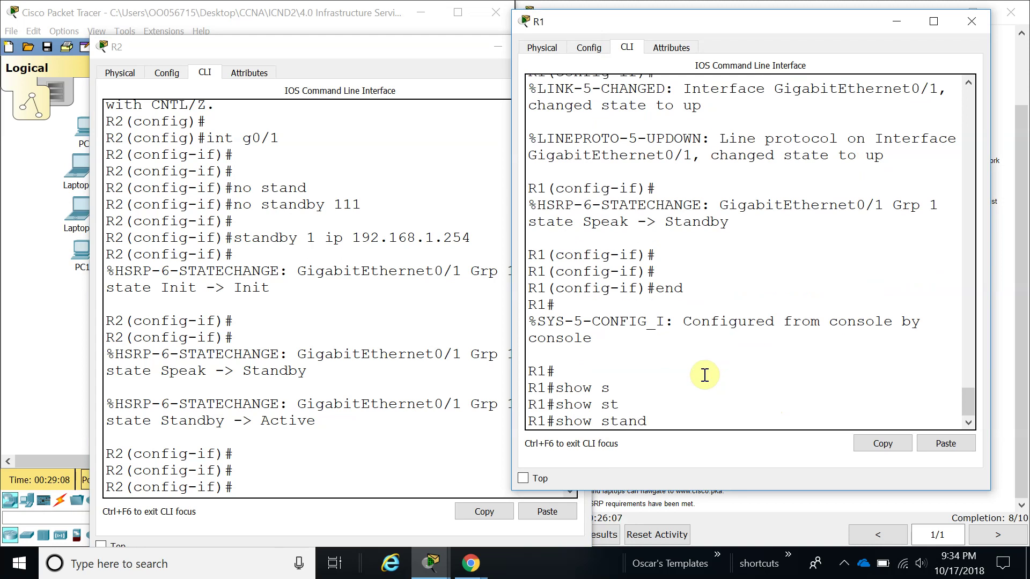
pyautogui.write('andby')
pyautogui.press('Return')
pyautogui.press('Return')
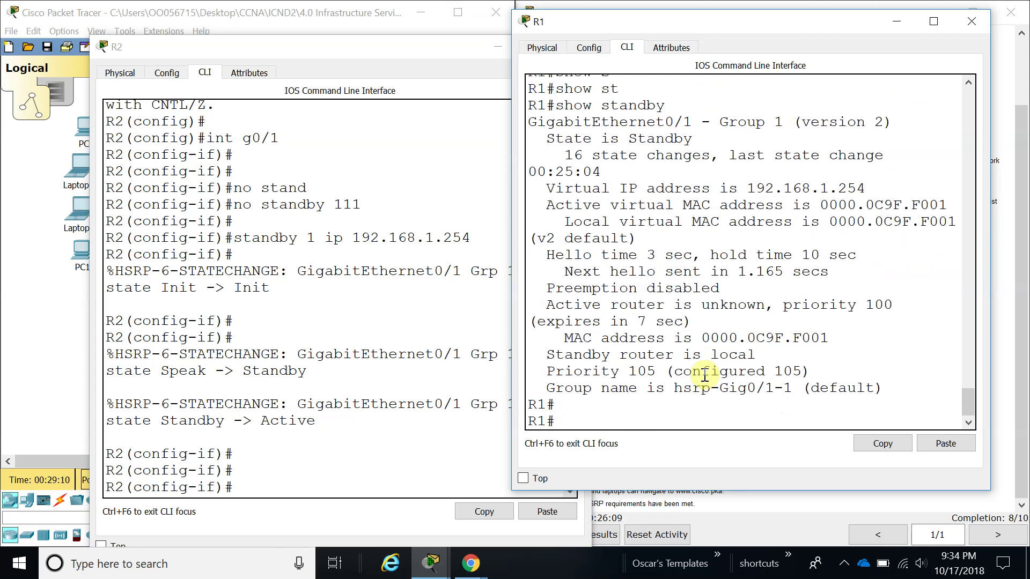
pyautogui.doubleClick(631, 371)
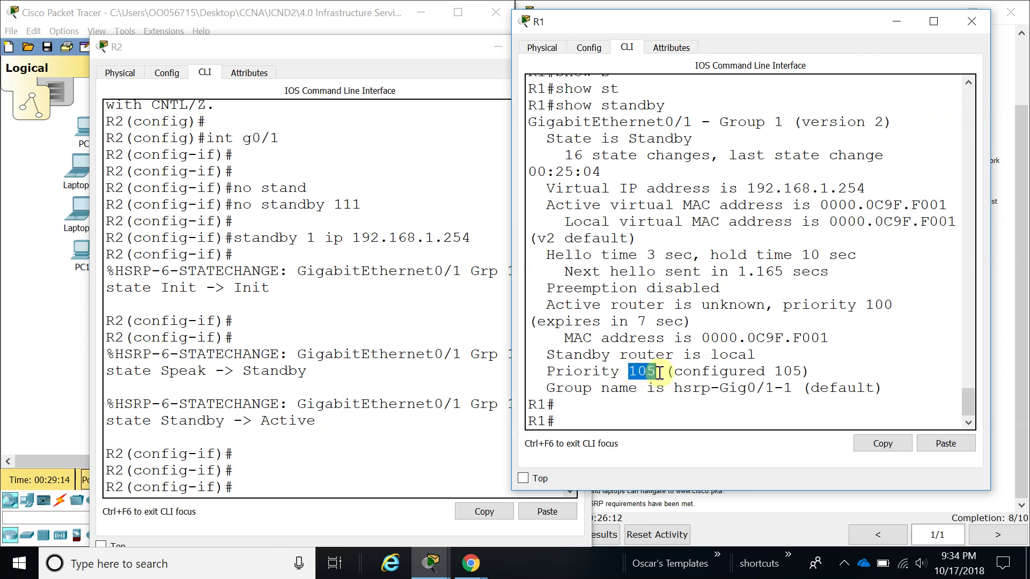
# - Exit configuration mode on R2 and run show standby to check its HSRP priority
pyautogui.click(405, 448)
pyautogui.write('end')
pyautogui.press('Return')
pyautogui.press('Return')
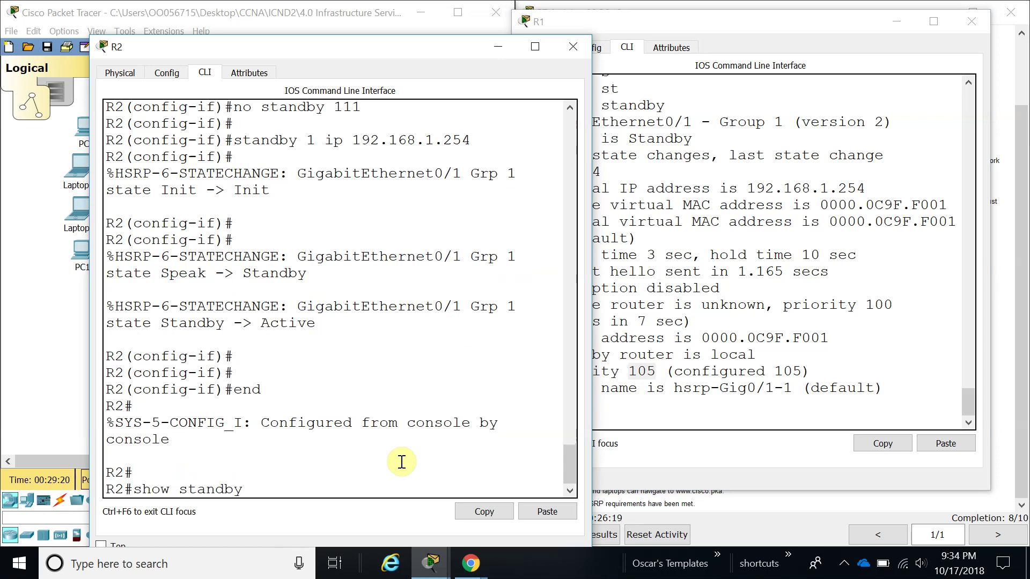
pyautogui.write('show standby')
pyautogui.press('Return')
pyautogui.press('Return')
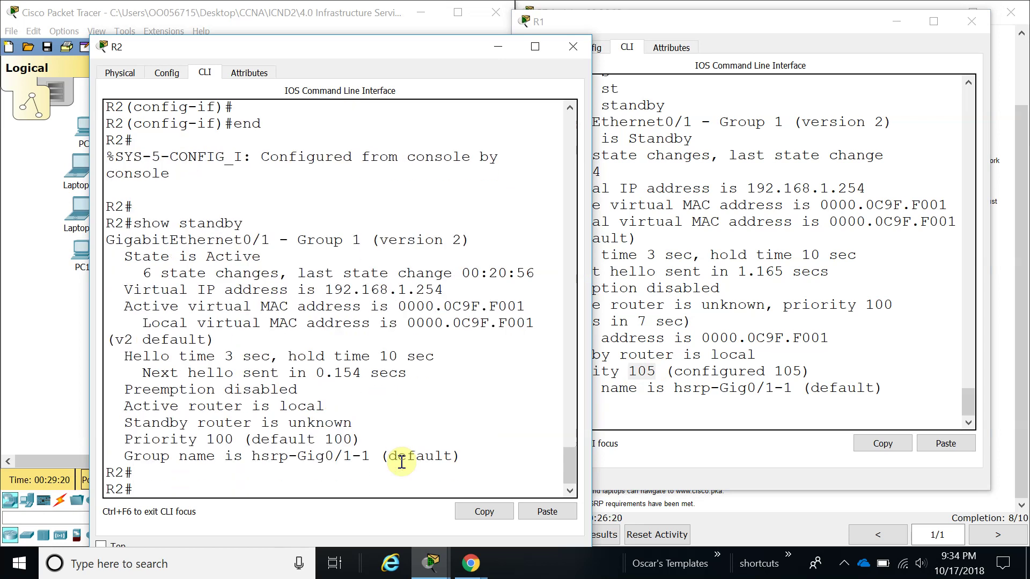
pyautogui.doubleClick(218, 439)
# - Place R2's window beside R1's and compare the priority, active and standby roles, group and state in both show standby outputs
pyautogui.moveTo(453, 53); pyautogui.dragTo(370, 29)
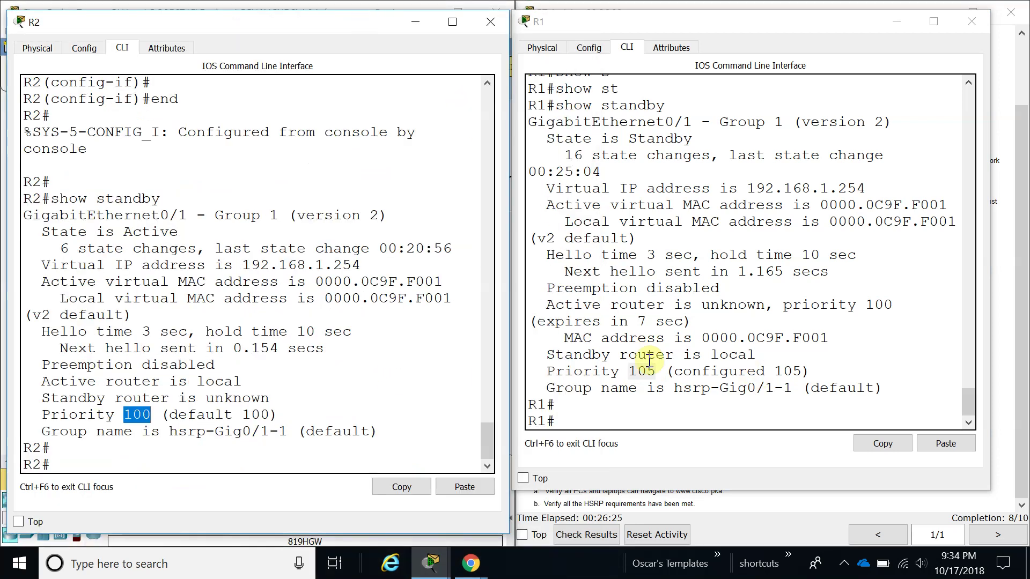
pyautogui.click(629, 408)
pyautogui.doubleClick(646, 371)
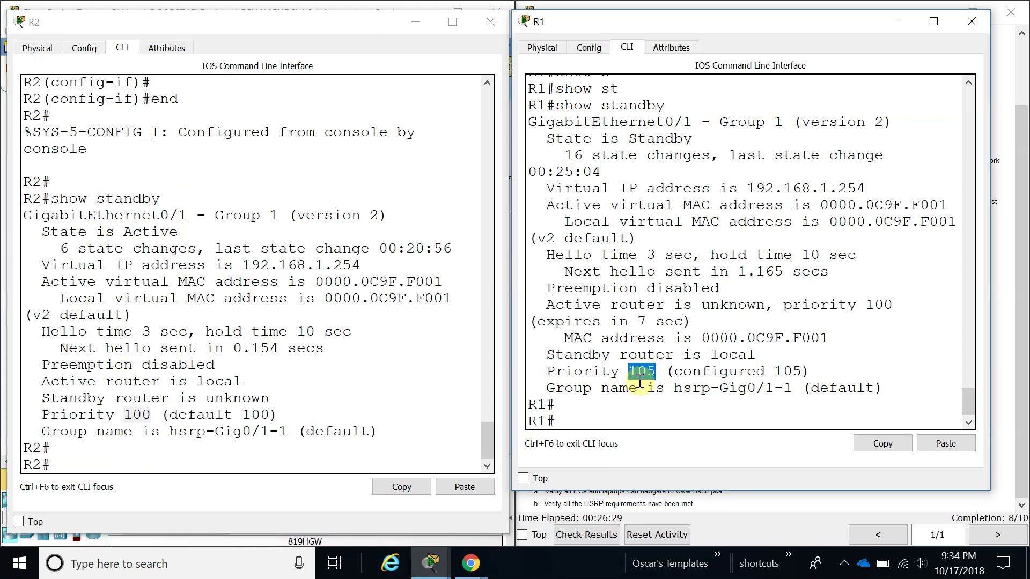
pyautogui.doubleClick(601, 354)
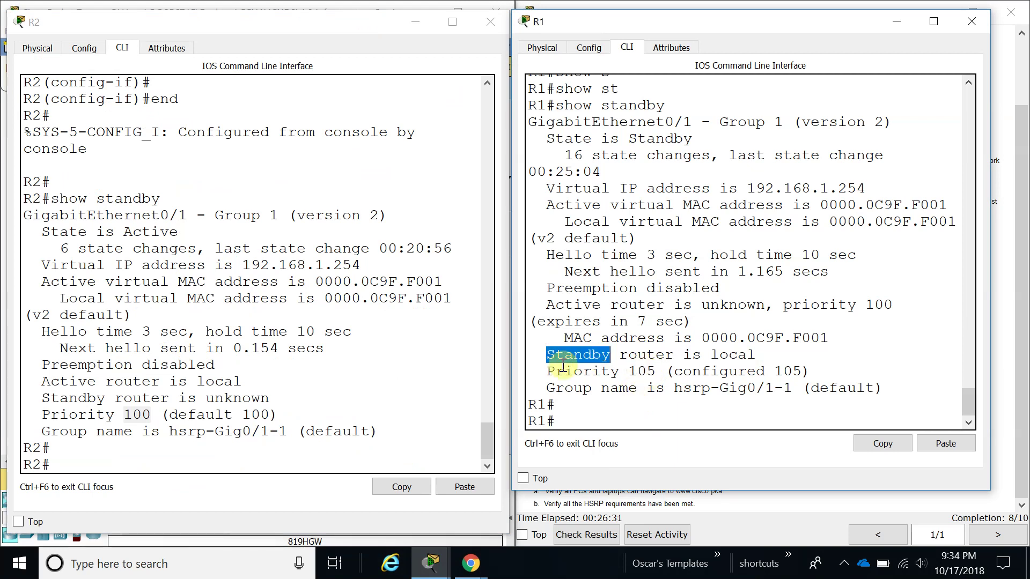
pyautogui.click(83, 400)
pyautogui.doubleClick(77, 381)
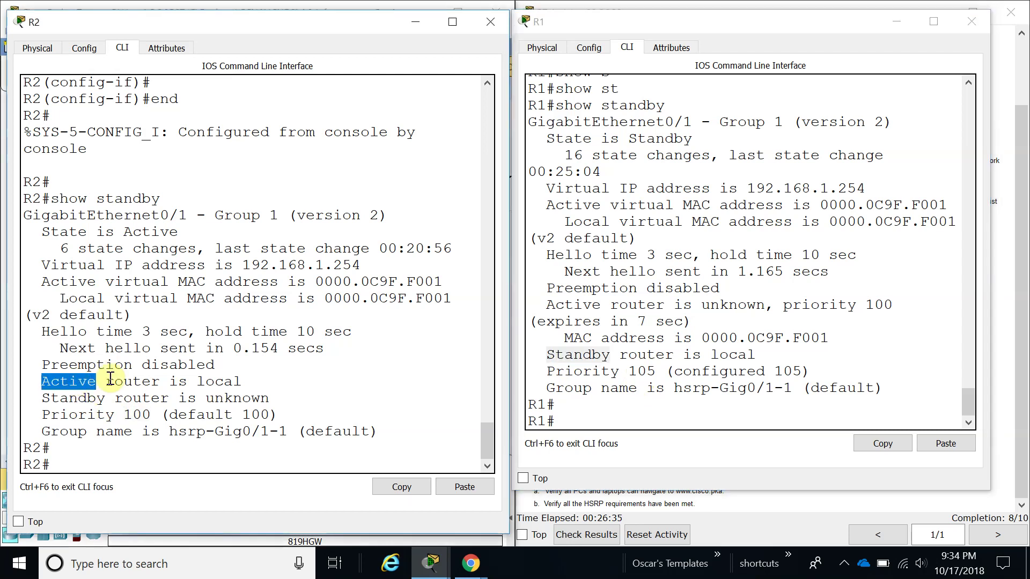
pyautogui.click(607, 416)
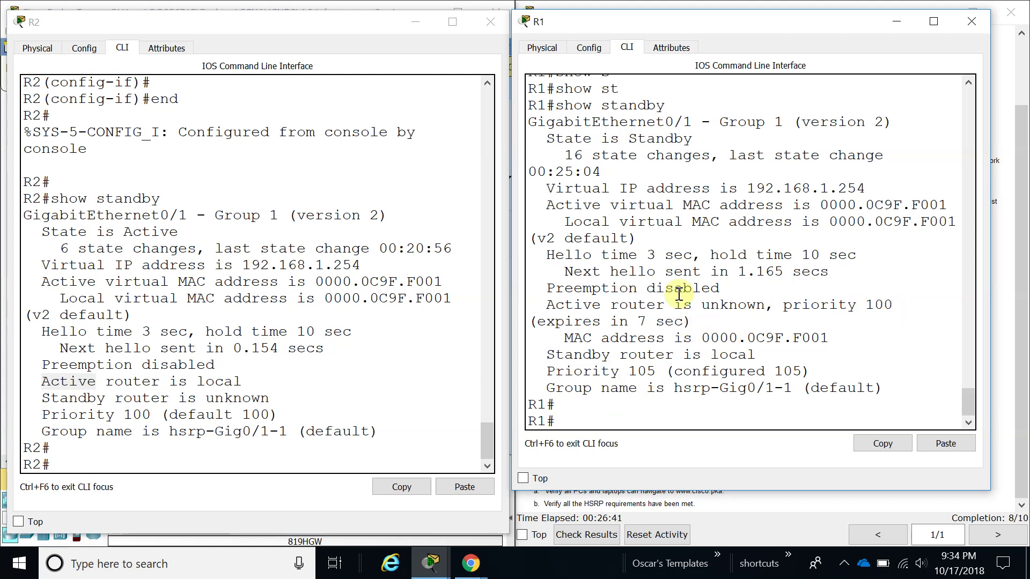
pyautogui.doubleClick(778, 122)
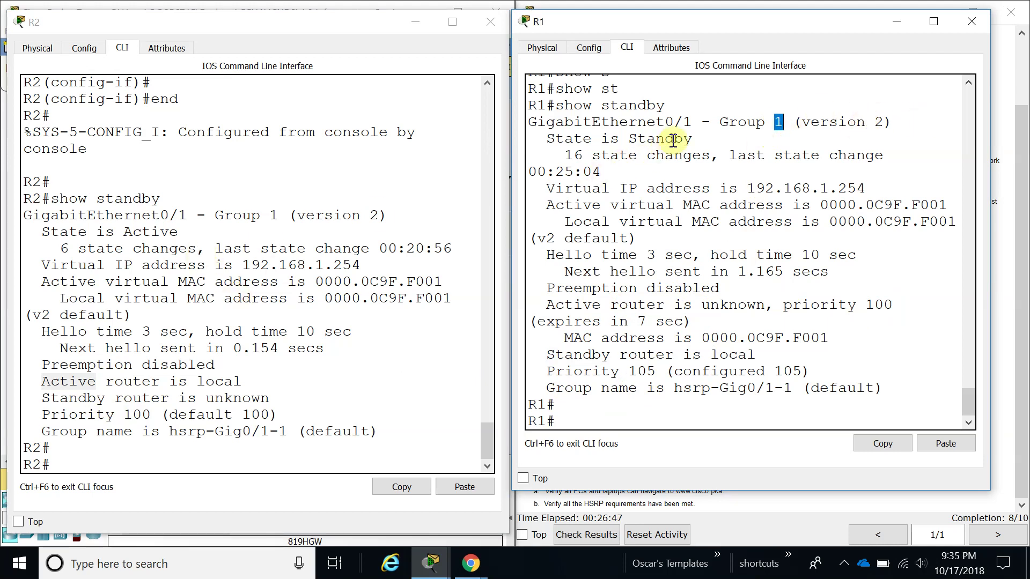
pyautogui.doubleClick(681, 137)
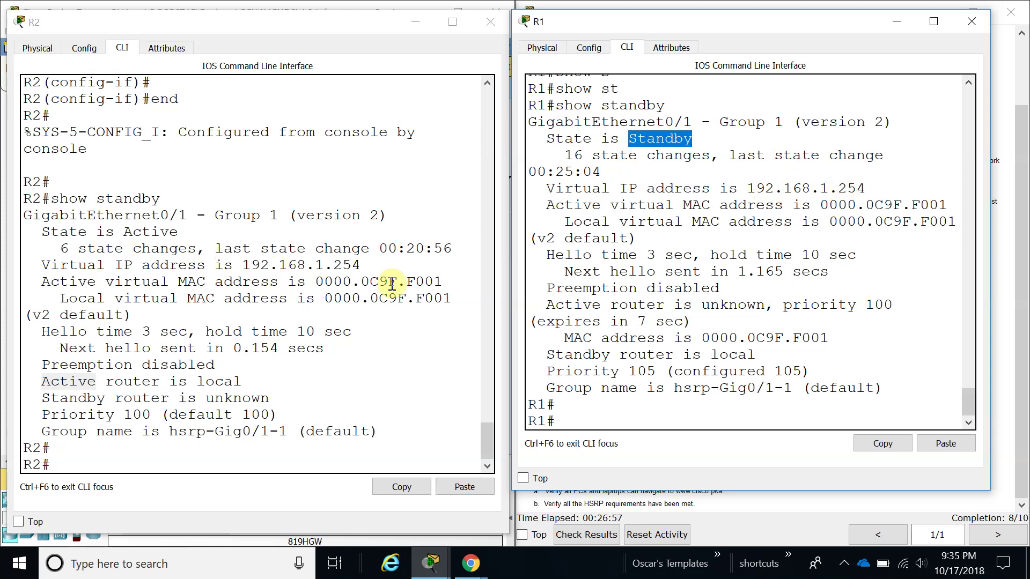
# - Compare the virtual IP address, hello timer and preemption setting in the show standby outputs of R2 and R1
pyautogui.moveTo(363, 263); pyautogui.dragTo(248, 273)
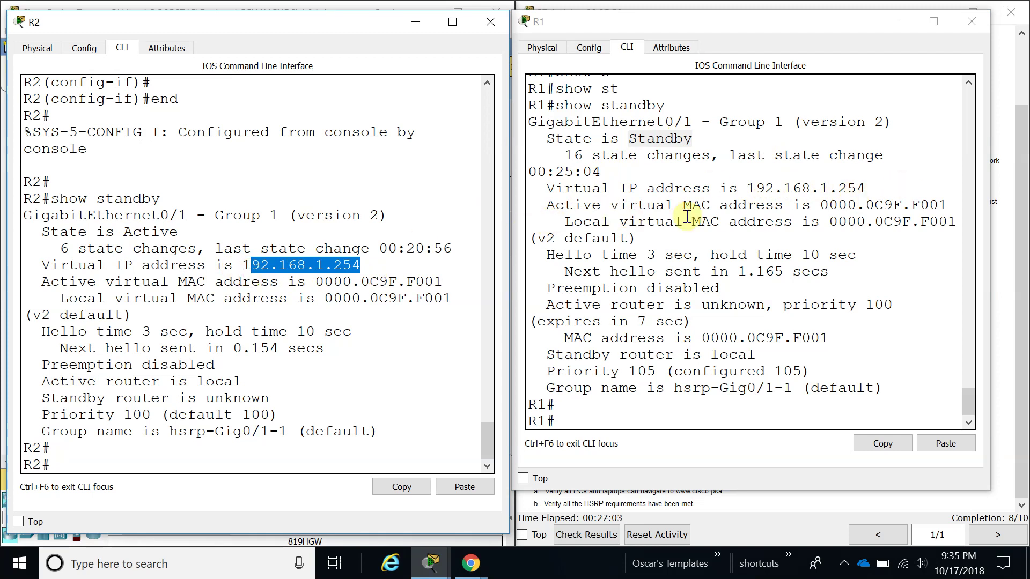
pyautogui.doubleClick(158, 331)
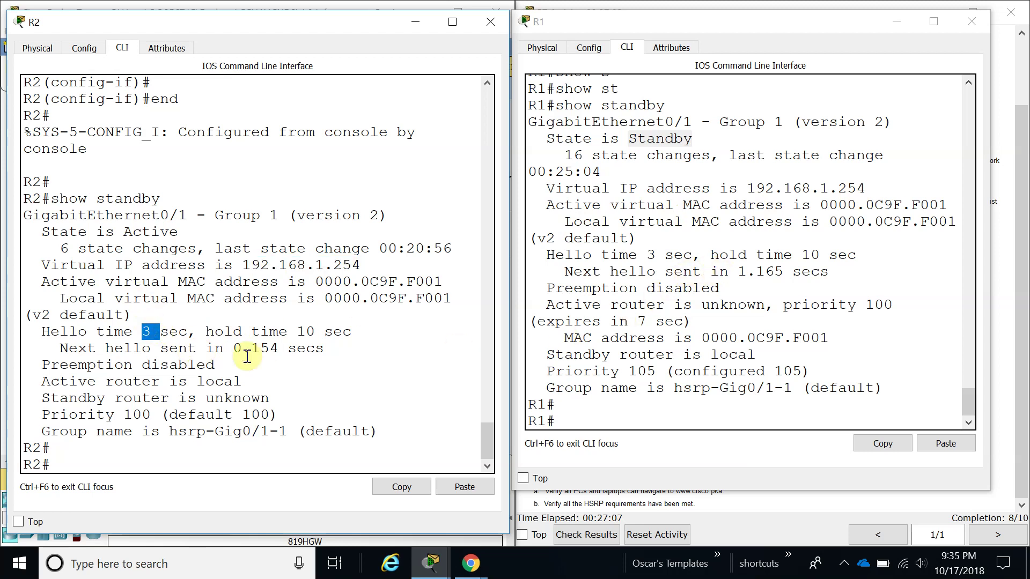
pyautogui.moveTo(718, 288); pyautogui.dragTo(665, 288)
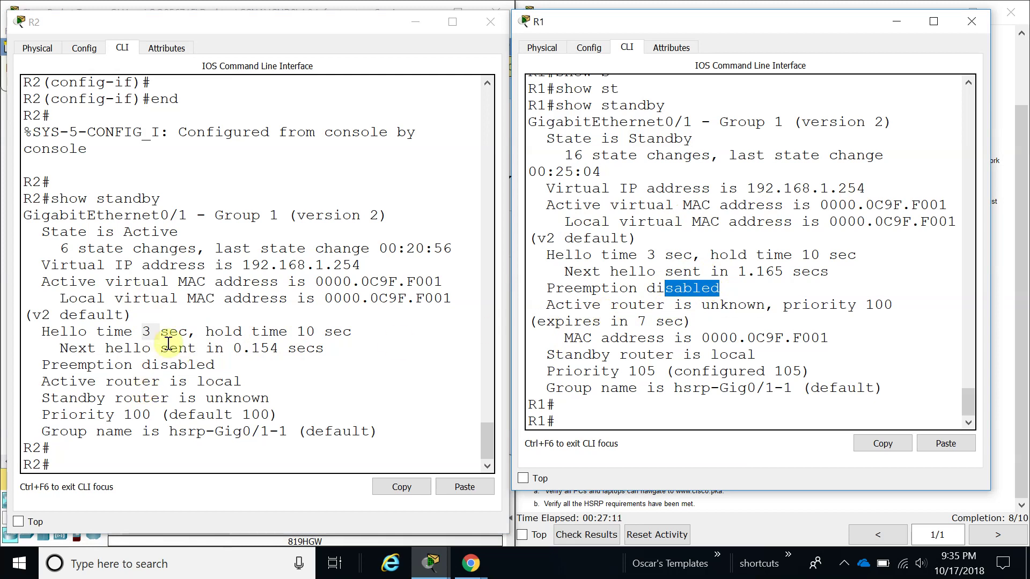
pyautogui.click(224, 464)
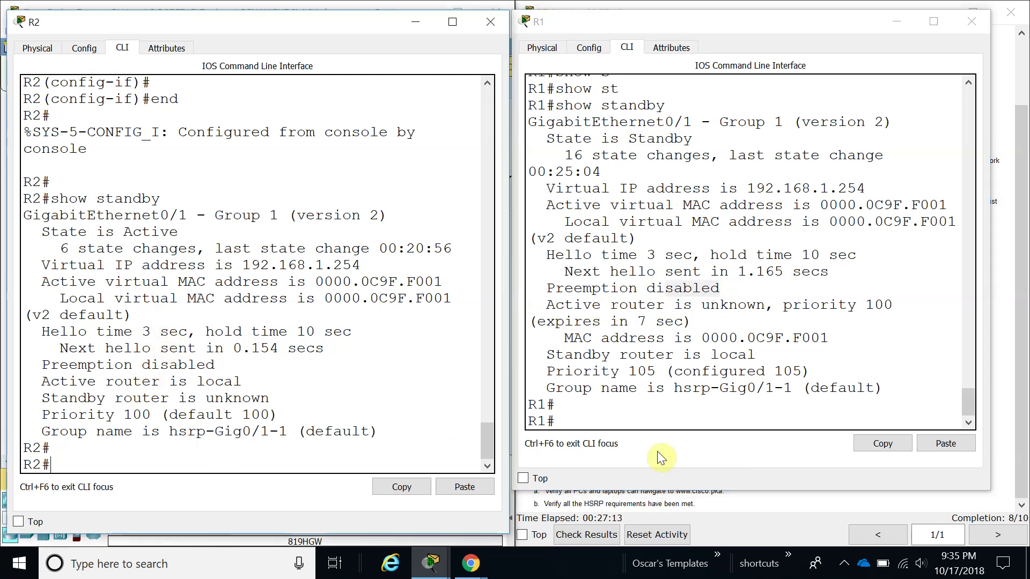
# - Save R1's running configuration to the startup configuration with copy run start and reload R1
pyautogui.click(648, 426)
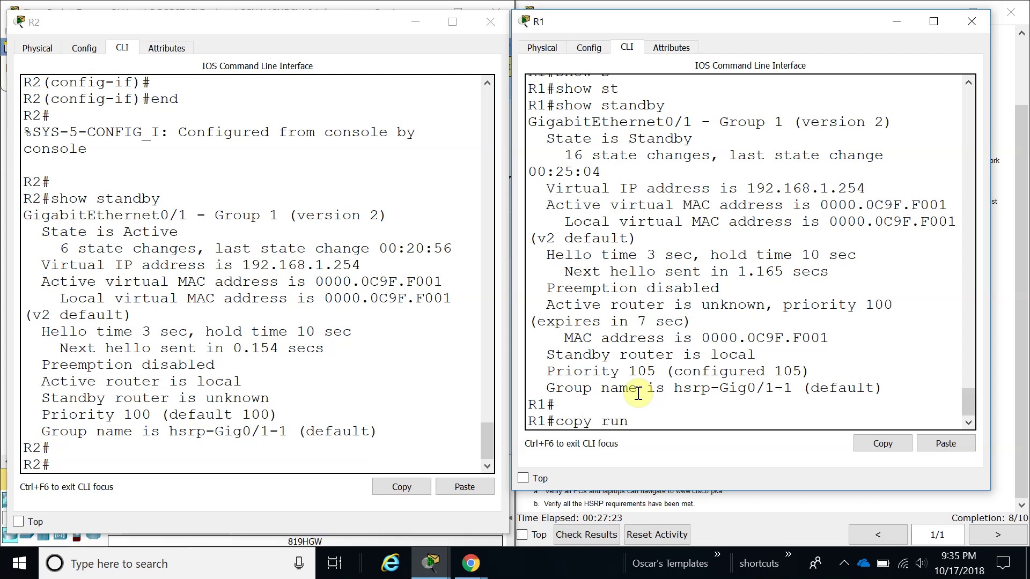
pyautogui.write('t')
pyautogui.press('Return')
pyautogui.press('Return')
pyautogui.press('Return')
pyautogui.press('Return')
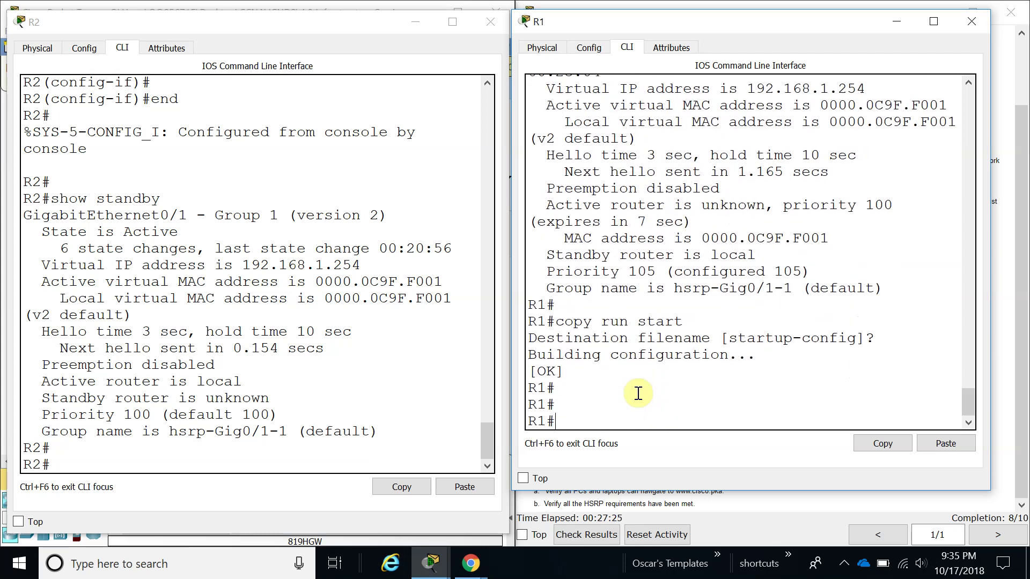
pyautogui.write('reloa')
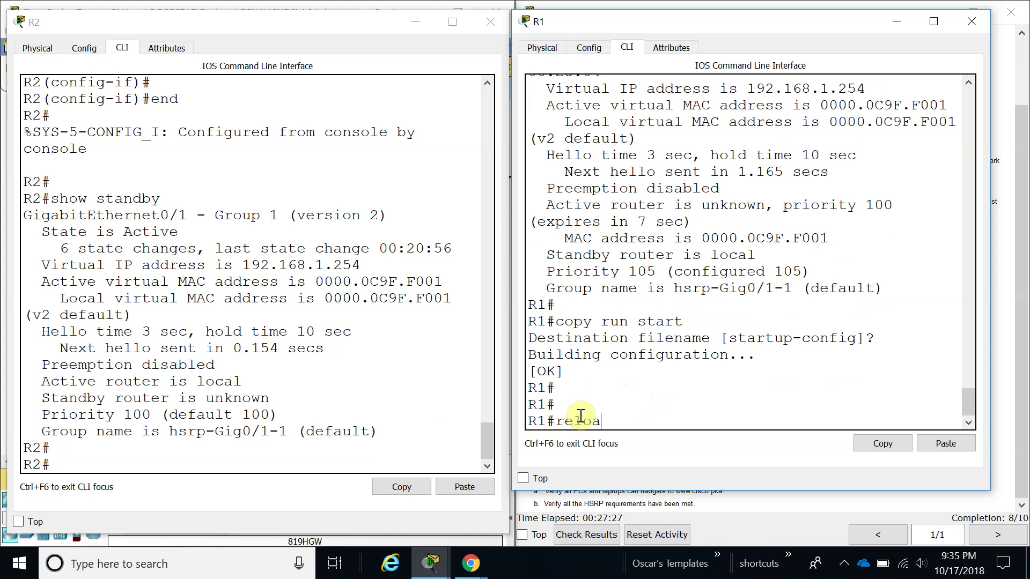
pyautogui.write('d')
pyautogui.press('Return')
pyautogui.press('Return')
# - Save R2's running configuration to the startup configuration with copy run start and reload R2
pyautogui.click(313, 465)
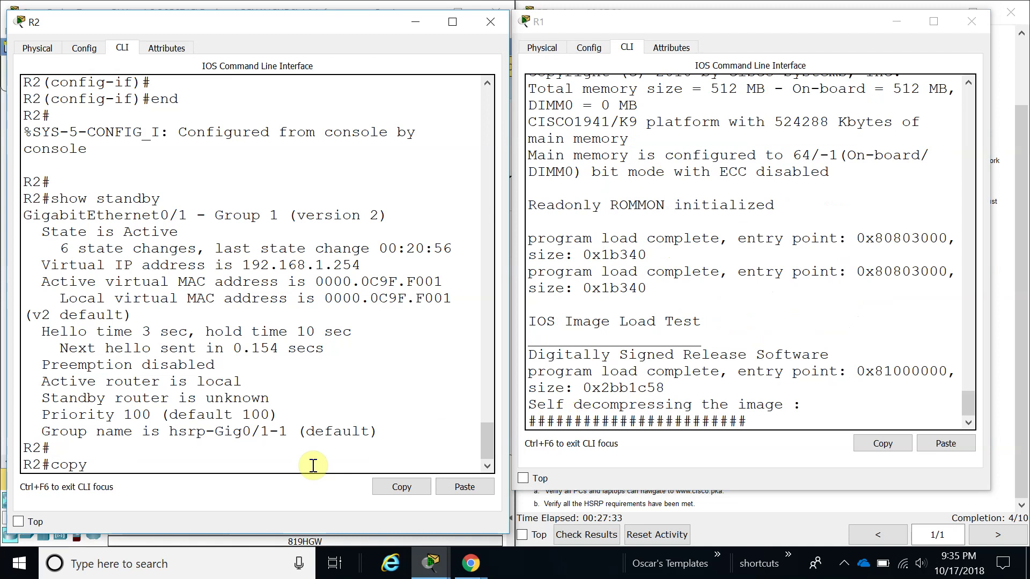
pyautogui.write('copy run star')
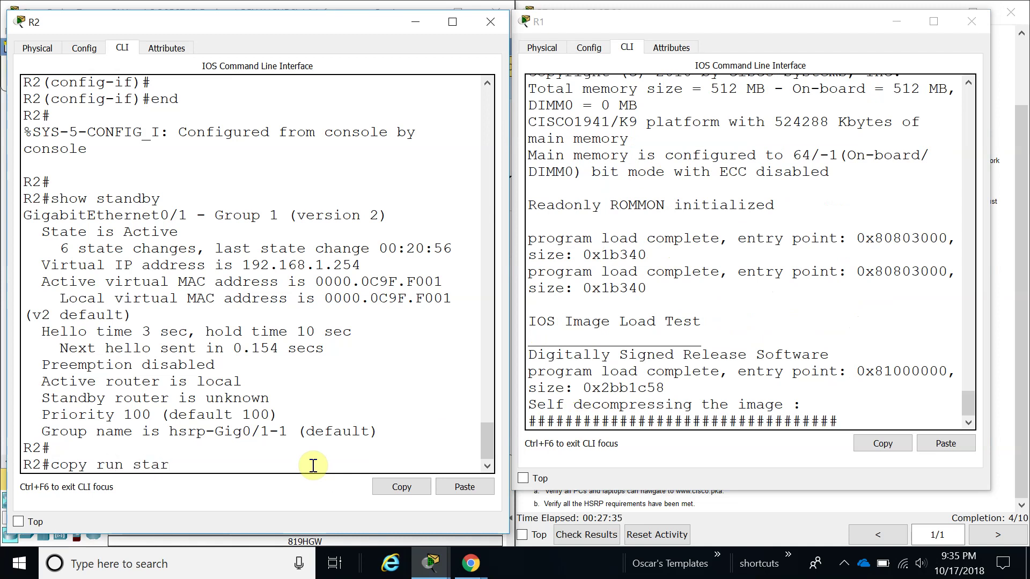
pyautogui.write('t')
pyautogui.press('Return')
pyautogui.press('Return')
pyautogui.write('reloa')
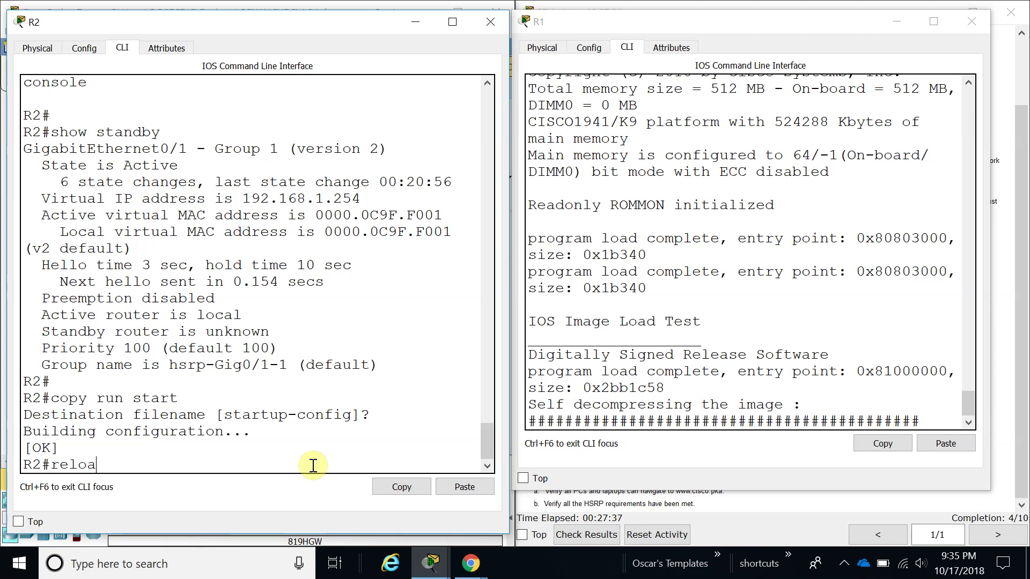
pyautogui.write('d')
pyautogui.press('Return')
pyautogui.press('Return')
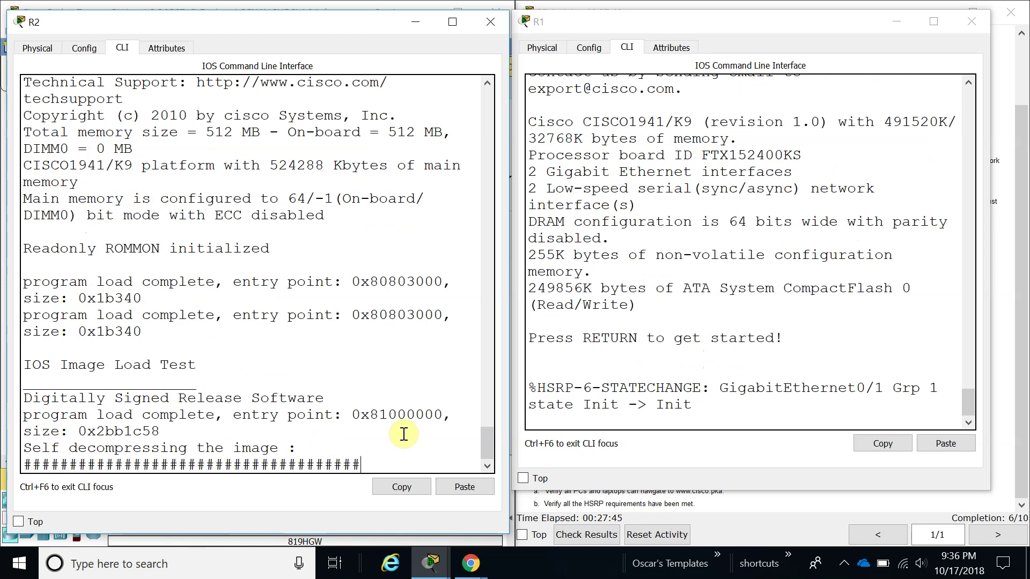
# - Fast-forward the simulation time and check the latest HSRP state messages on the R1 and R2 consoles
pyautogui.click(361, 6)
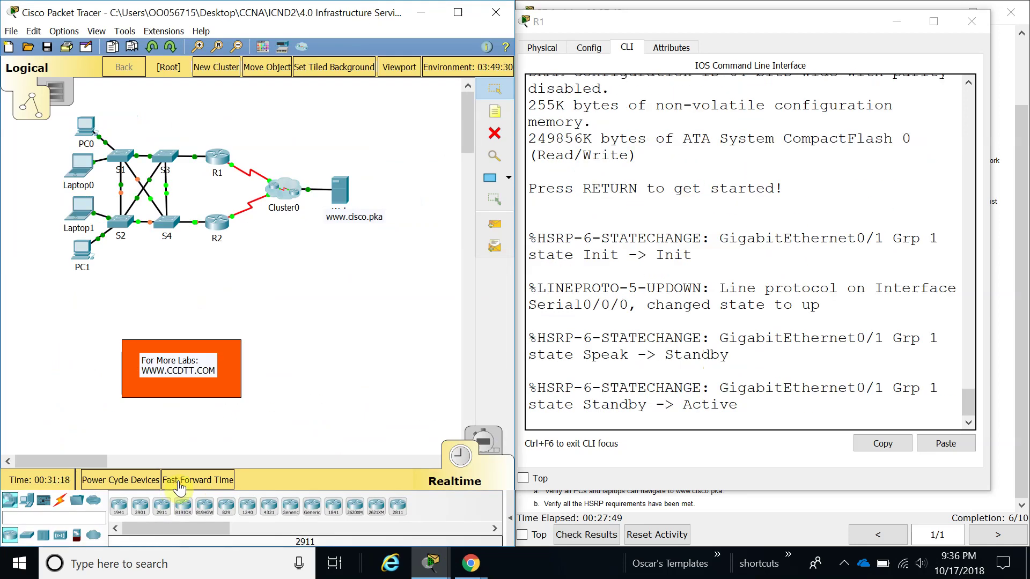
pyautogui.doubleClick(719, 406)
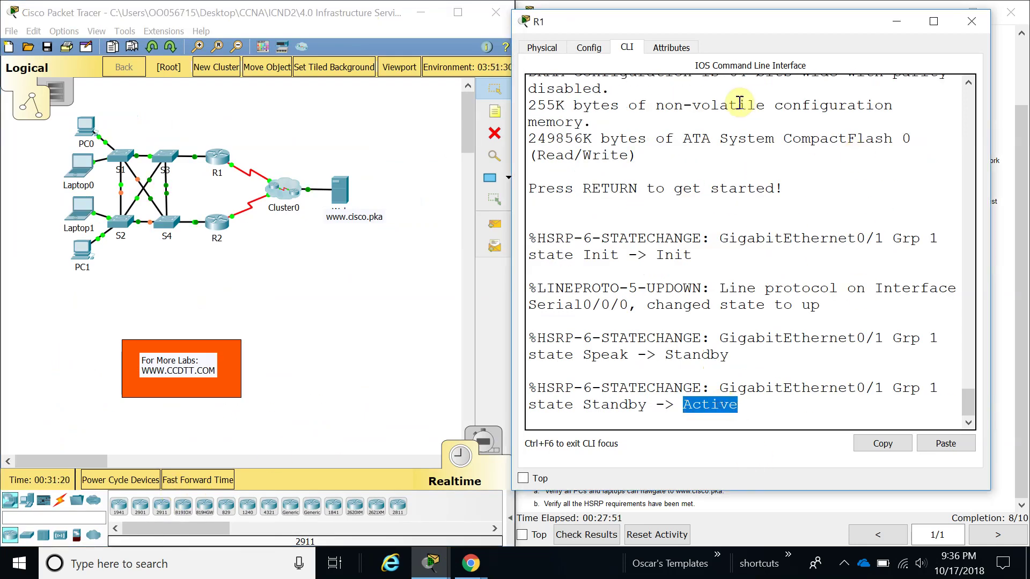
pyautogui.moveTo(756, 30)
pyautogui.mouseDown()
pyautogui.moveTo(792, 103)
pyautogui.moveTo(765, 44)
pyautogui.mouseUp()
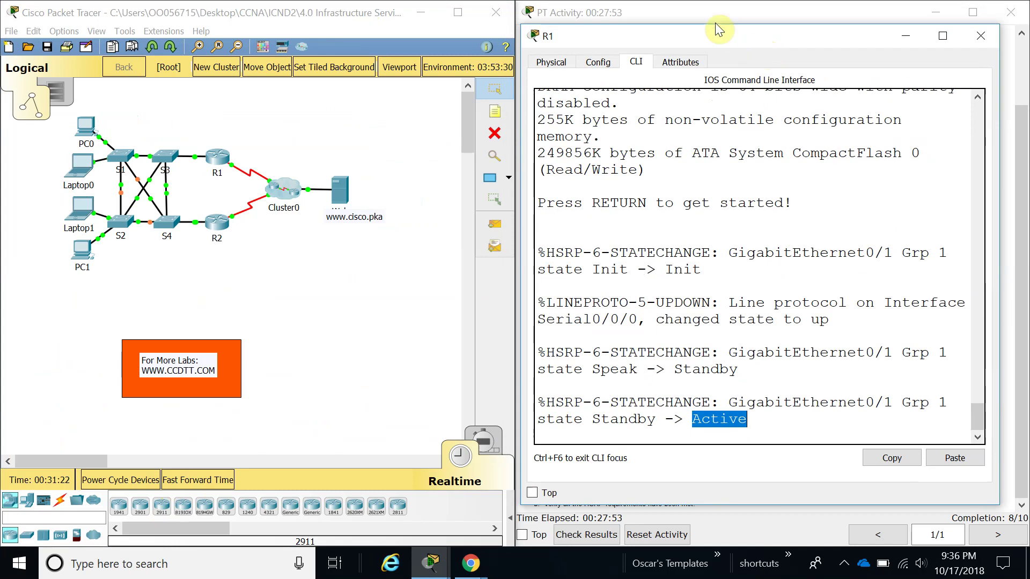
pyautogui.click(236, 228)
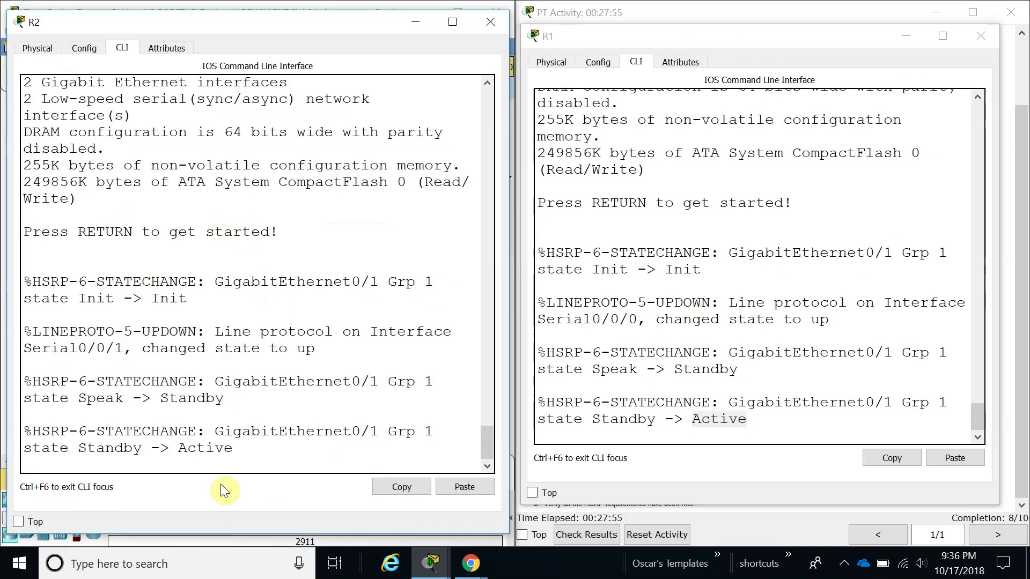
pyautogui.doubleClick(222, 448)
# - Start R1's console session and enter privileged EXEC mode with enable
pyautogui.click(761, 418)
pyautogui.press('Return')
pyautogui.press('Return')
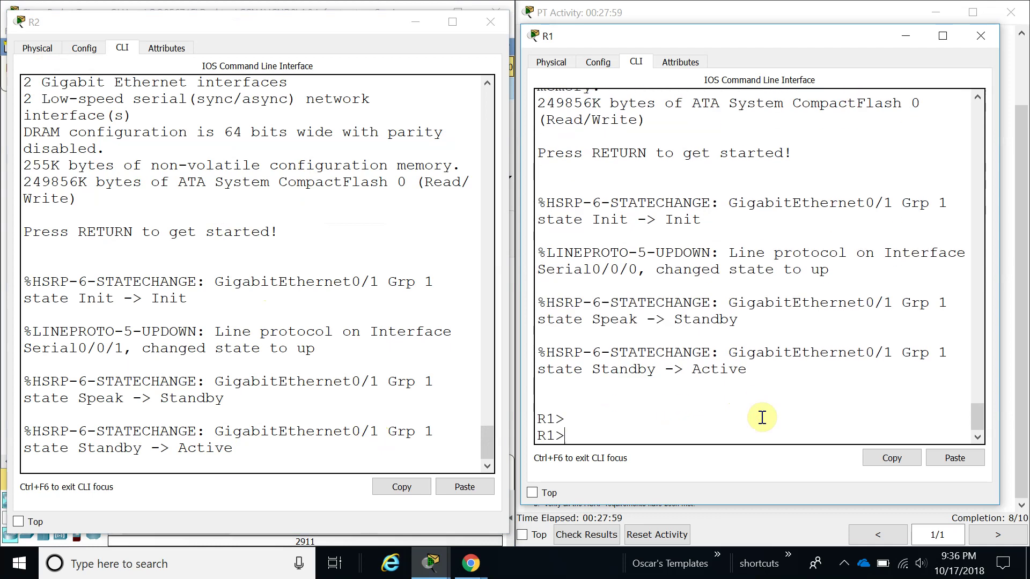
pyautogui.write('en')
pyautogui.press('Tab')
pyautogui.press('Return')
pyautogui.press('Return')
pyautogui.press('Return')
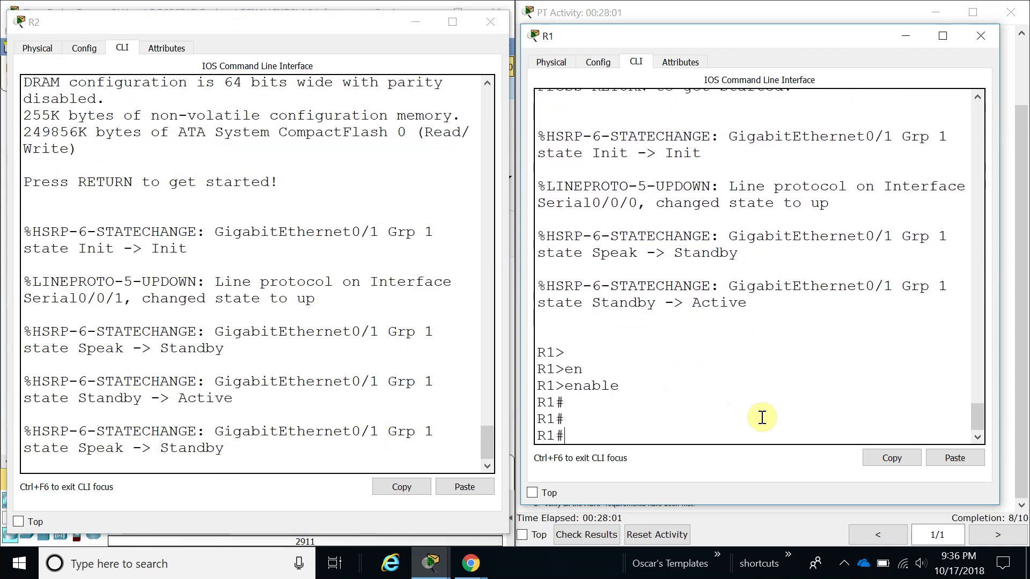
# - Check R2's latest HSRP state message and enter privileged EXEC mode on R2 with enable
pyautogui.doubleClick(204, 449)
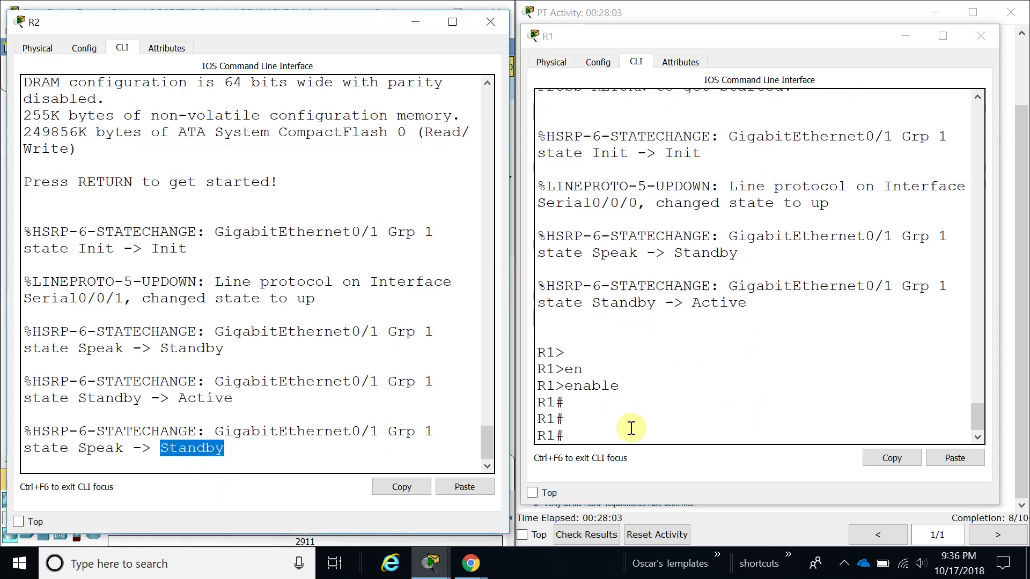
pyautogui.doubleClick(217, 448)
pyautogui.click(236, 464)
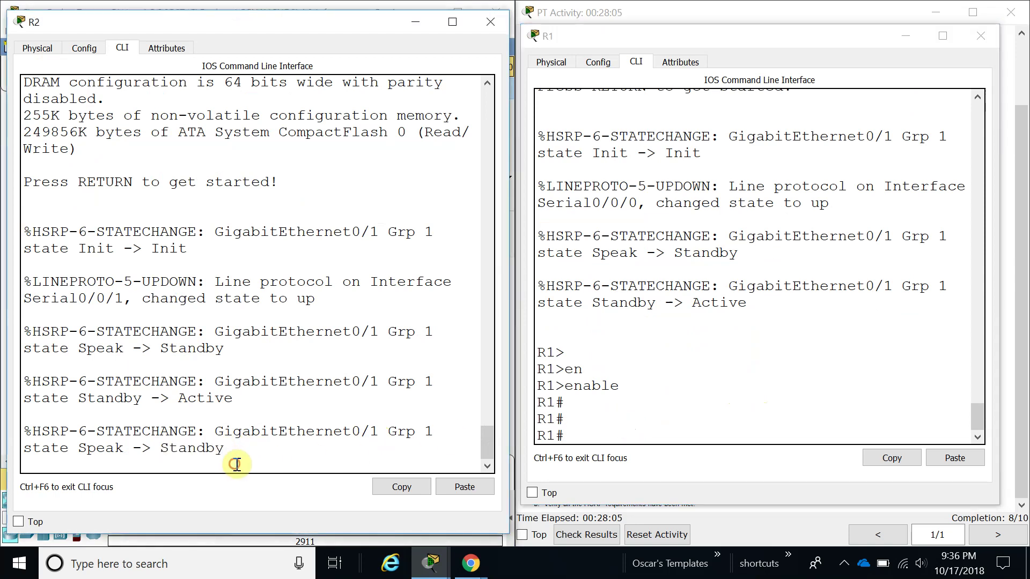
pyautogui.press('Return')
pyautogui.press('Return')
pyautogui.write('en')
pyautogui.press('Tab')
pyautogui.press('Return')
pyautogui.press('Return')
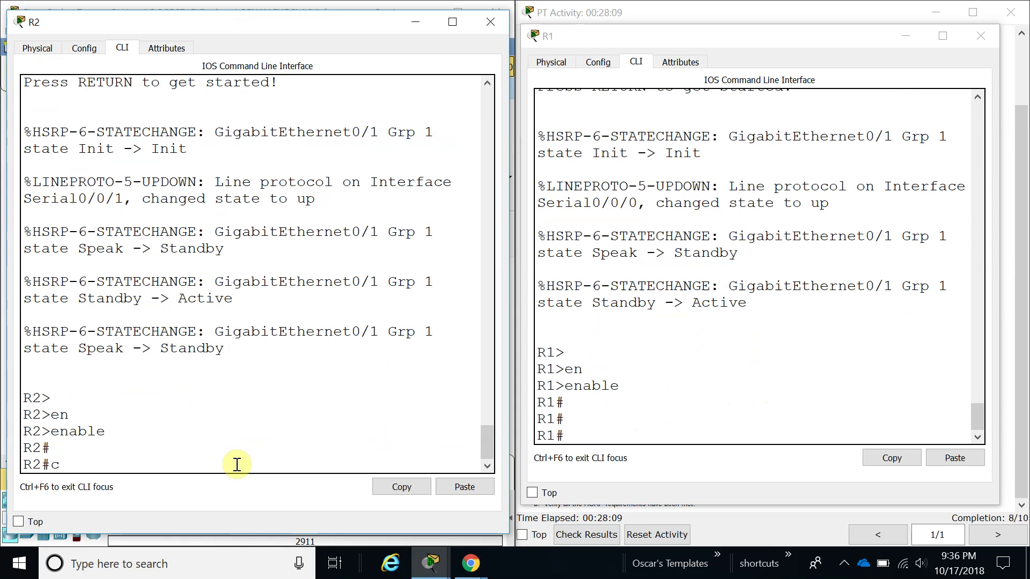
# - Enter global configuration mode on R1 with configure terminal
pyautogui.click(595, 442)
pyautogui.write('confi')
pyautogui.press('Tab')
pyautogui.write('t')
pyautogui.press('Tab')
pyautogui.press('Return')
pyautogui.press('Return')
pyautogui.press('Return')
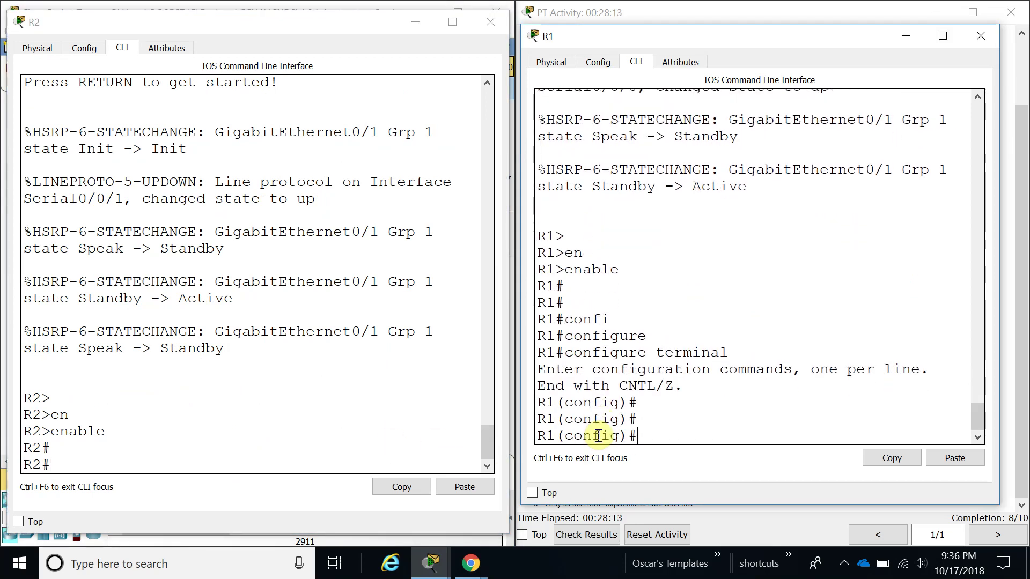
# - Shut down interface g0/1 on R1 to test the HSRP failover
pyautogui.write('int g0/1')
pyautogui.press('Return')
pyautogui.write('sh')
pyautogui.press('Tab')
pyautogui.press('Return')
pyautogui.press('Return')
pyautogui.press('Return')
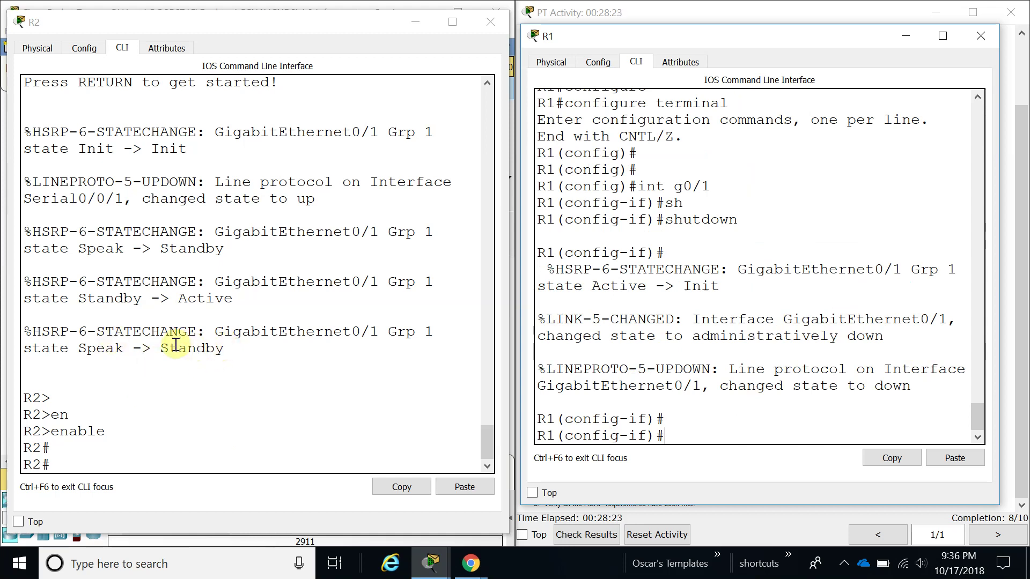
# - Check R2's new HSRP state message and the link state message for R1's GigabitEthernet0/1
pyautogui.doubleClick(187, 448)
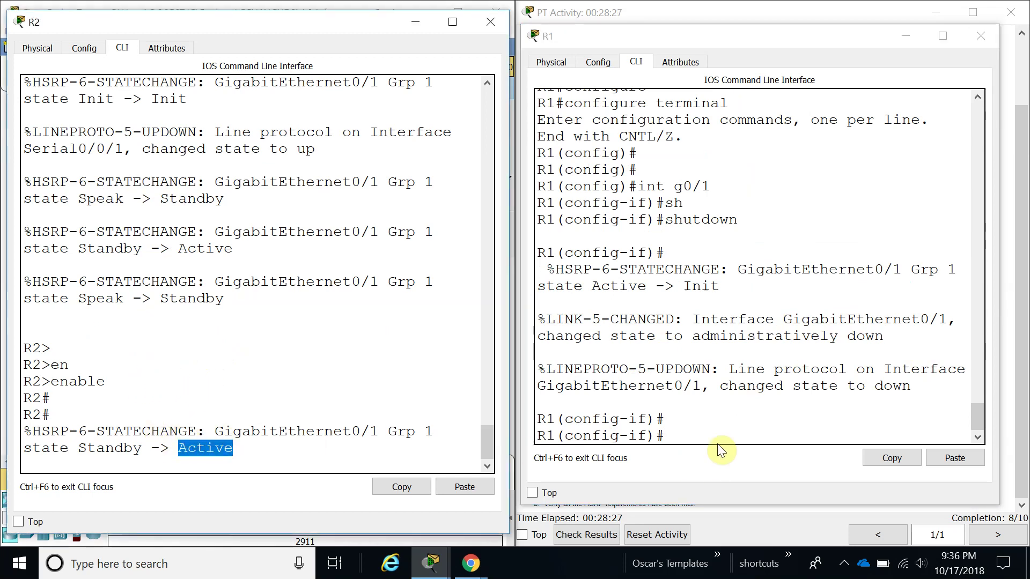
pyautogui.click(720, 427)
pyautogui.press('Return')
pyautogui.press('Return')
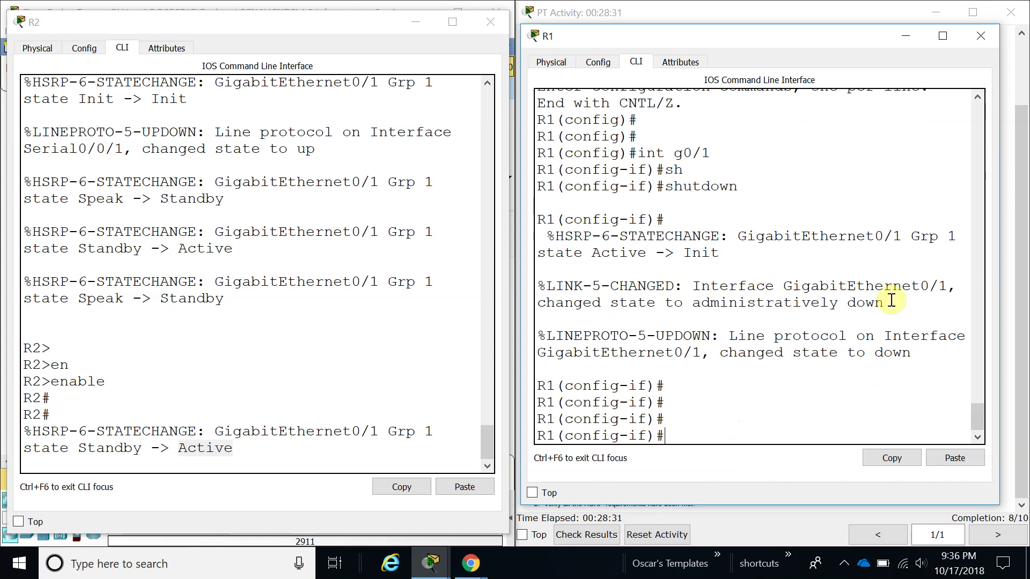
pyautogui.moveTo(882, 302); pyautogui.dragTo(846, 307)
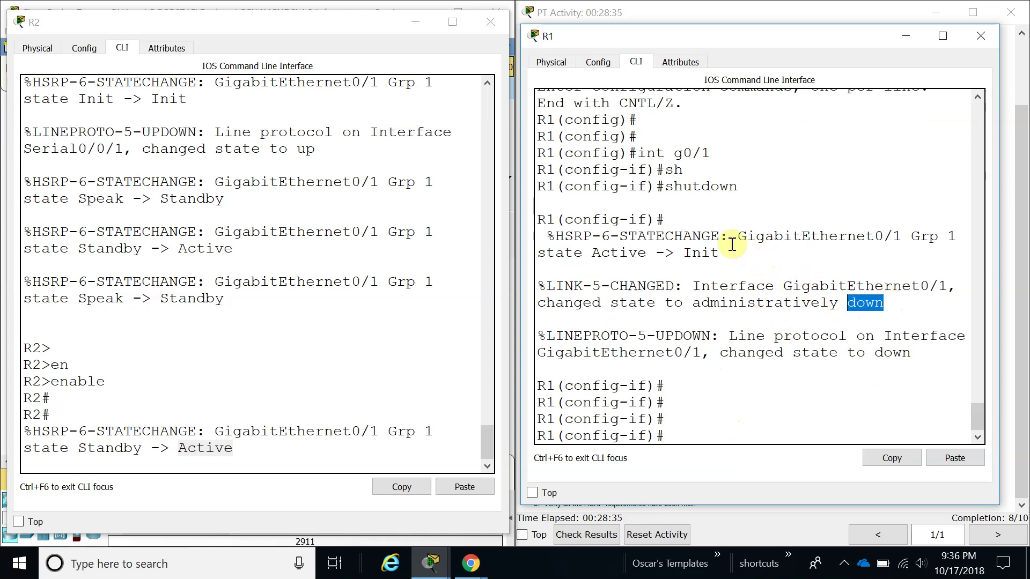
# - Bring R1's GigabitEthernet0/1 back up with no shutdown, reviewing R2's earlier HSRP state messages before running it
pyautogui.click(692, 432)
pyautogui.write('shutdown')
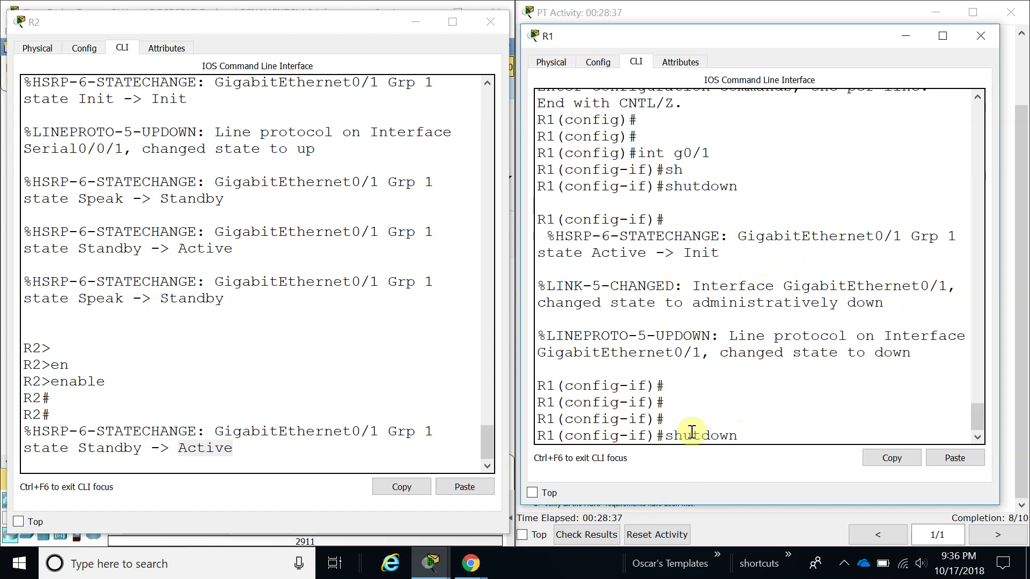
pyautogui.write('no')
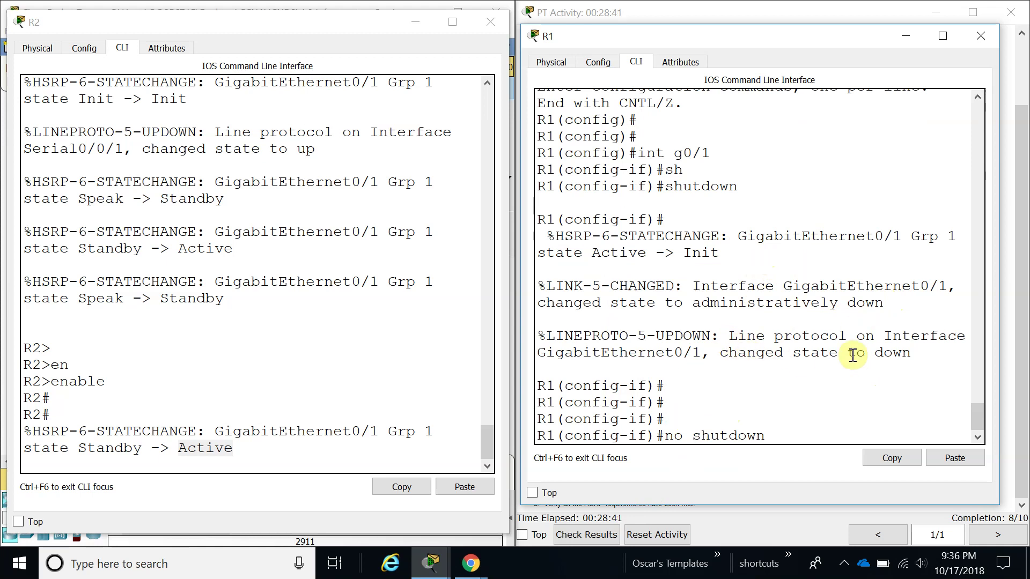
pyautogui.click(250, 387)
pyautogui.doubleClick(207, 299)
pyautogui.click(401, 393)
pyautogui.click(820, 418)
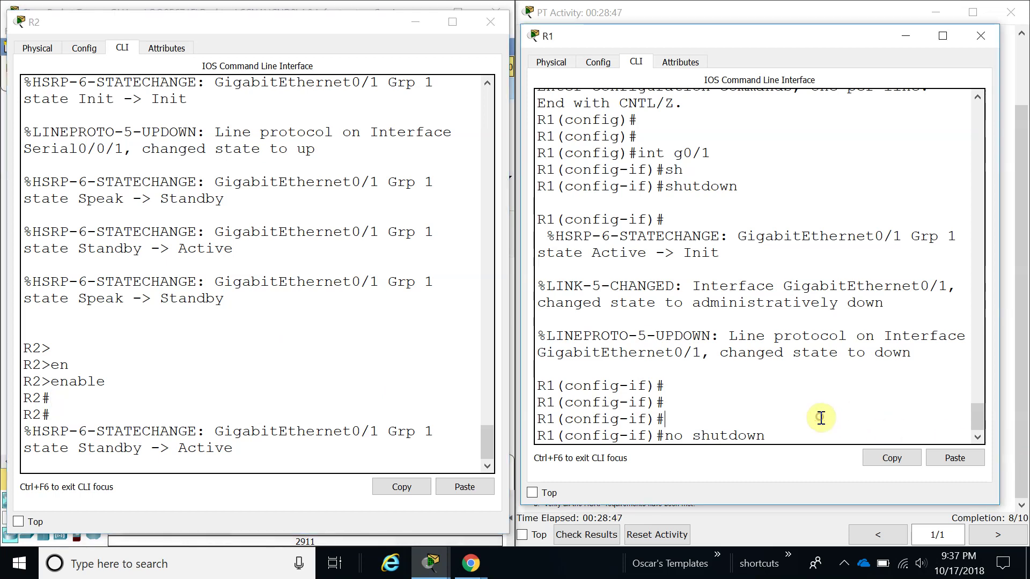
pyautogui.press('Return')
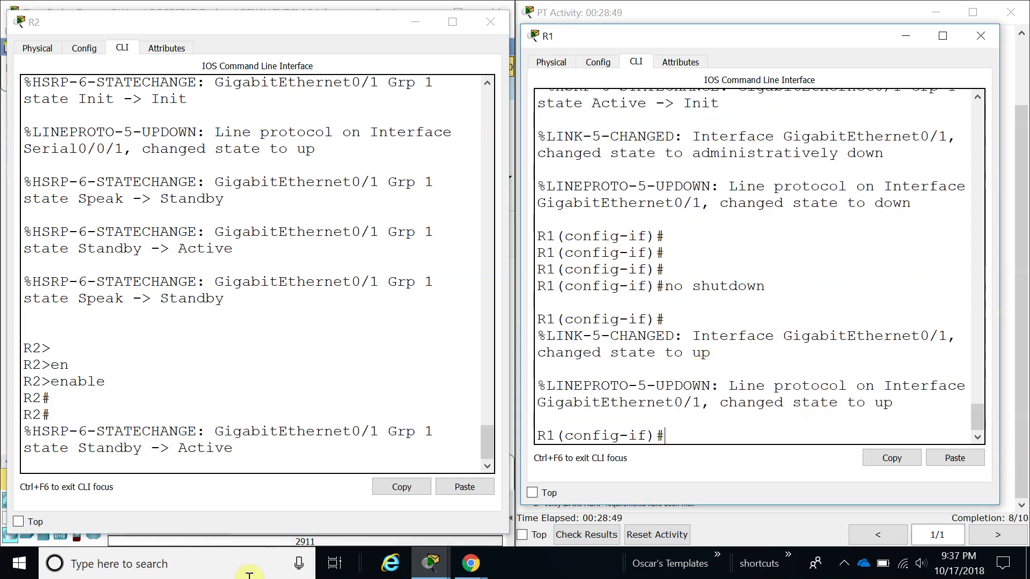
# - Move R2's window aside, fast-forward the simulation time and check R1's latest HSRP state message
pyautogui.moveTo(255, 34); pyautogui.dragTo(362, 21)
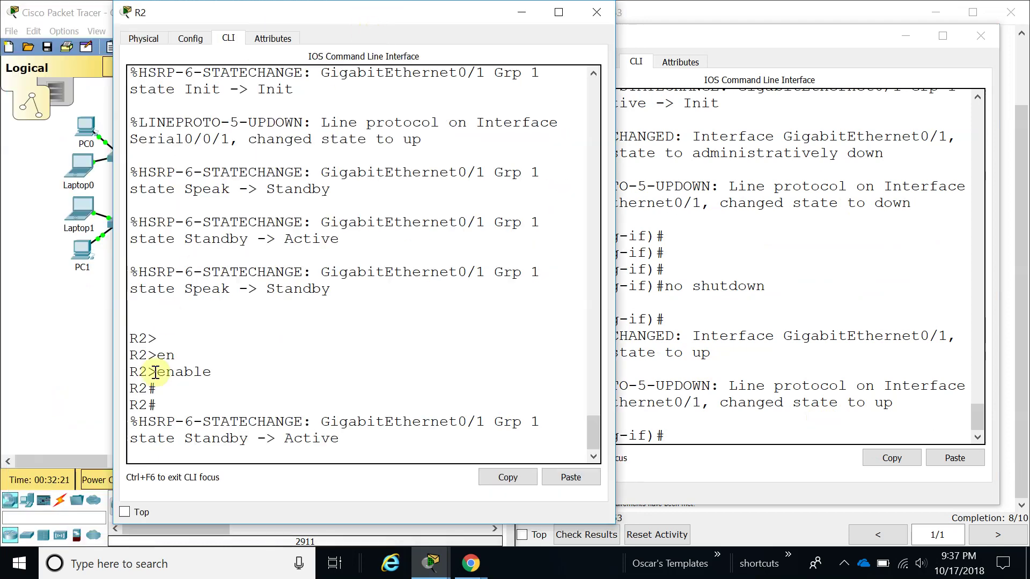
pyautogui.click(59, 348)
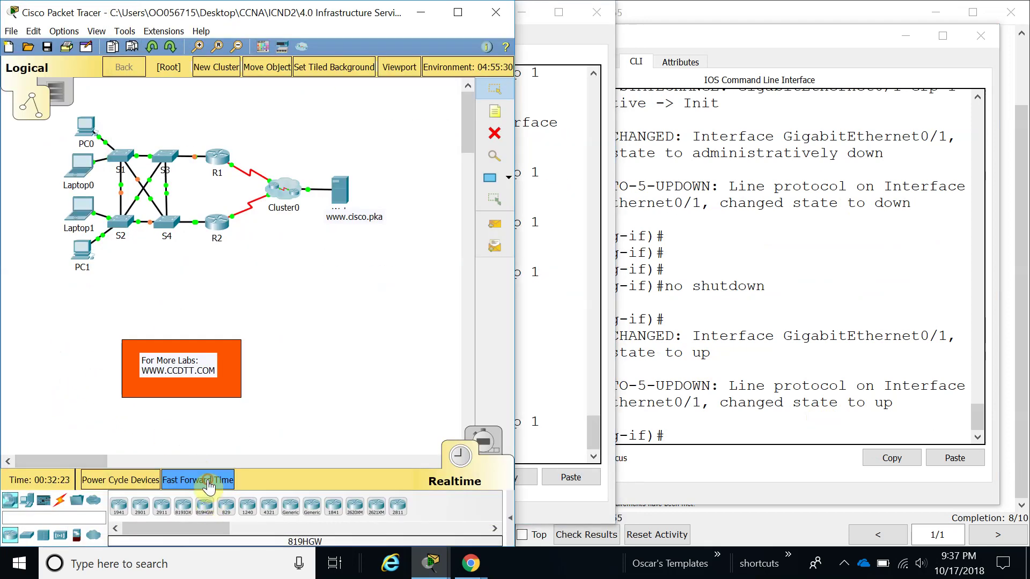
pyautogui.click(208, 483)
pyautogui.click(793, 304)
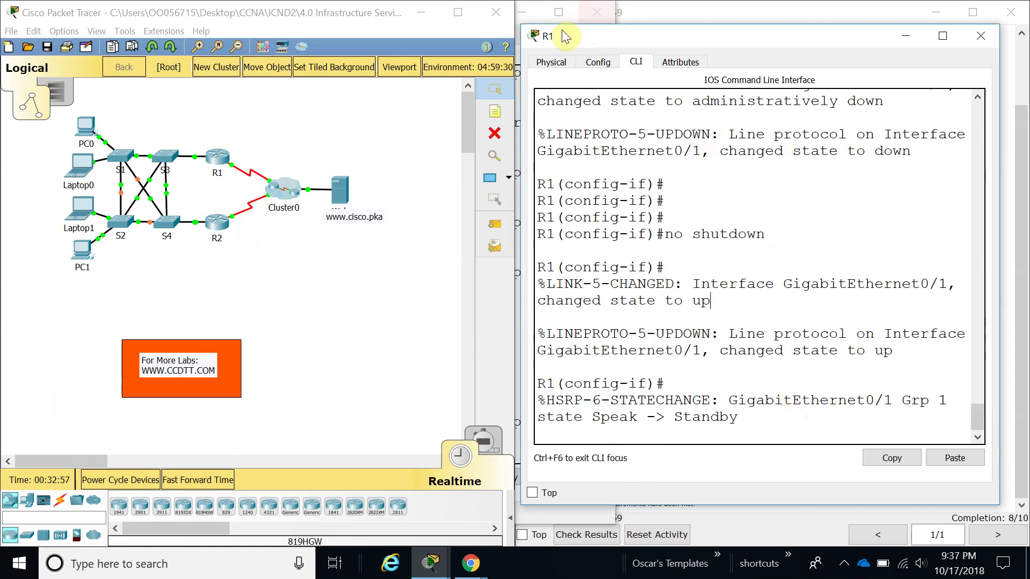
pyautogui.click(656, 423)
pyautogui.doubleClick(695, 413)
# - Enable HSRP preemption for group 1 on R1's GigabitEthernet0/1 with standby 1 preempt
pyautogui.press('Return')
pyautogui.press('Return')
pyautogui.press('Return')
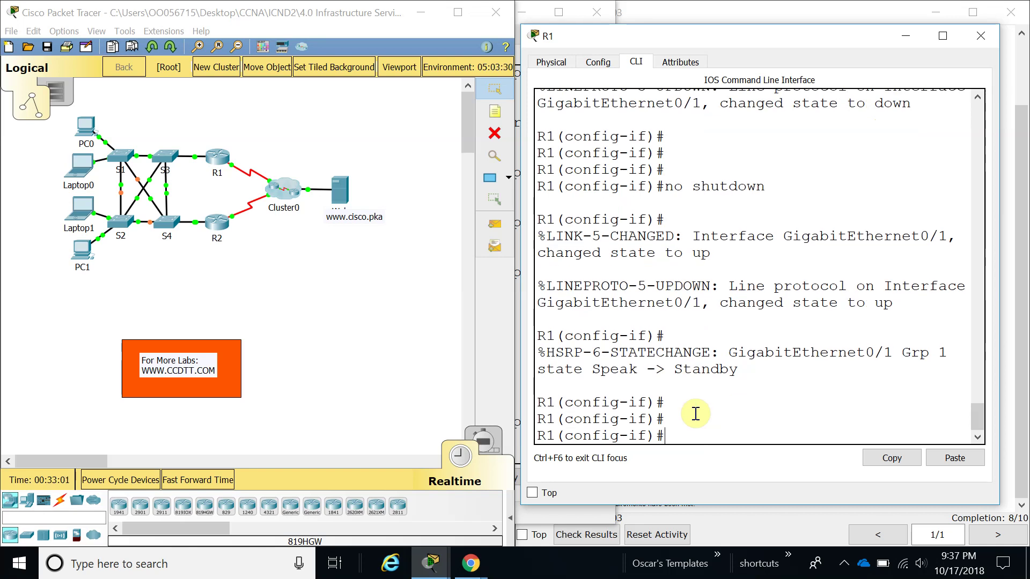
pyautogui.write('stan')
pyautogui.press('Tab')
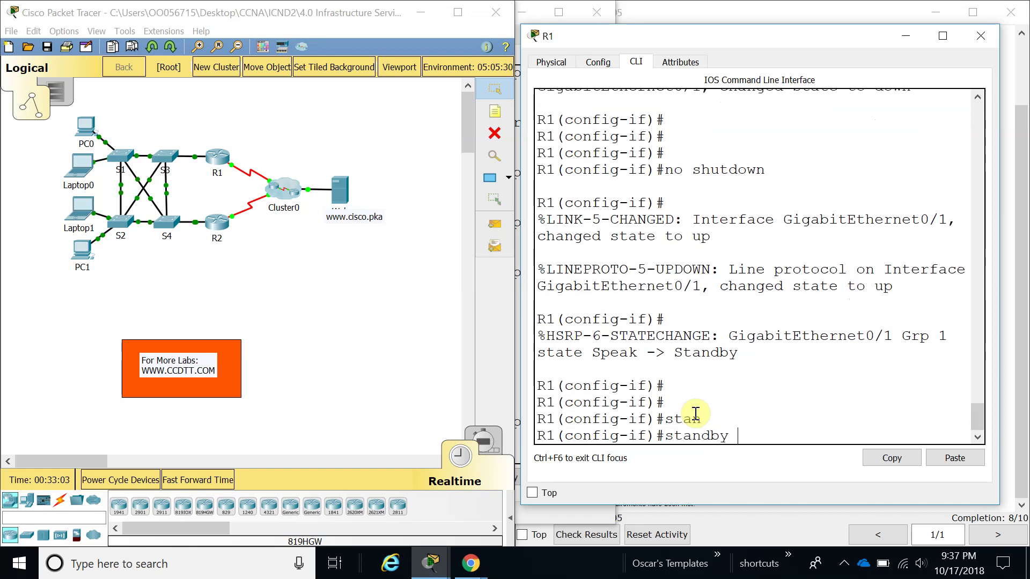
pyautogui.write('1 pre')
pyautogui.press('Tab')
pyautogui.press('Return')
pyautogui.press('Return')
pyautogui.press('Return')
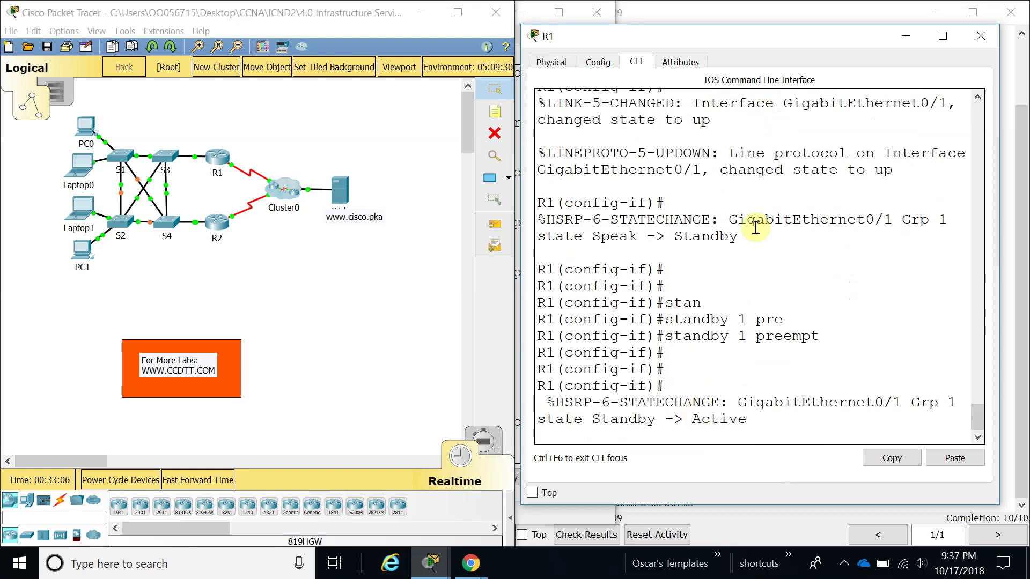
# - Check R1's latest HSRP state message and the standby 1 preempt command behind it, and bring up R2's window
pyautogui.doubleClick(717, 420)
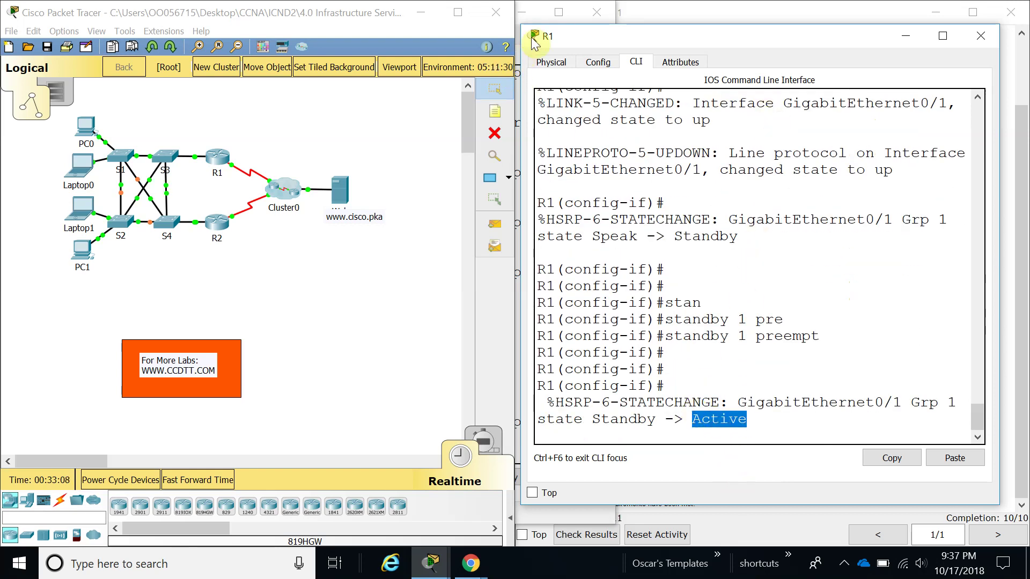
pyautogui.doubleClick(765, 336)
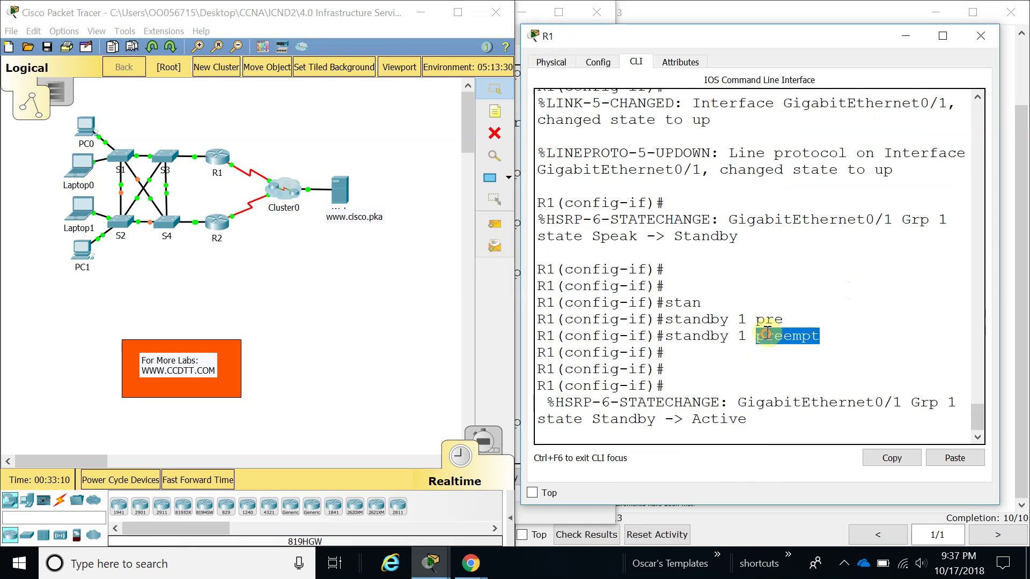
pyautogui.click(539, 19)
pyautogui.doubleClick(499, 14)
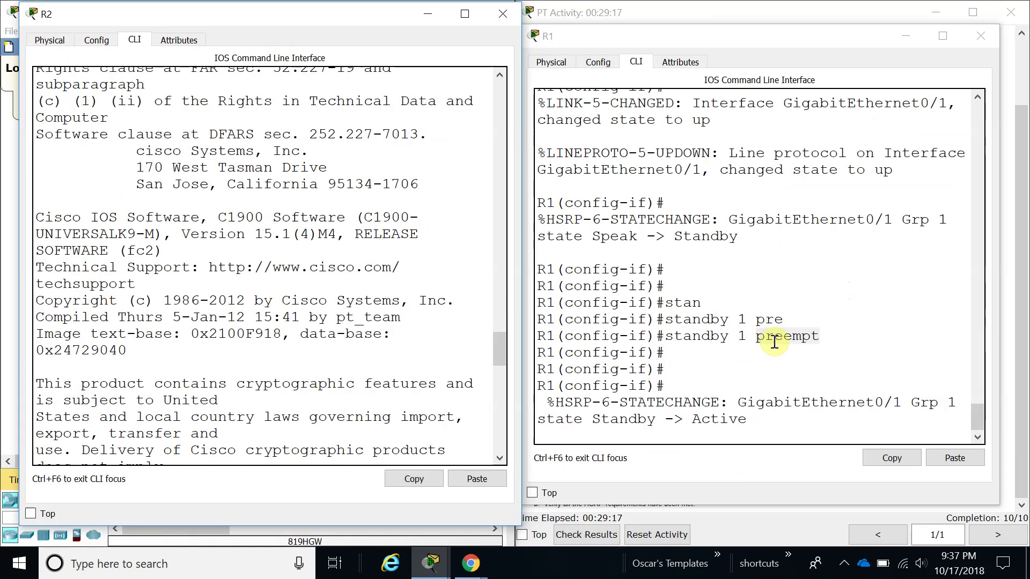
pyautogui.doubleClick(760, 344)
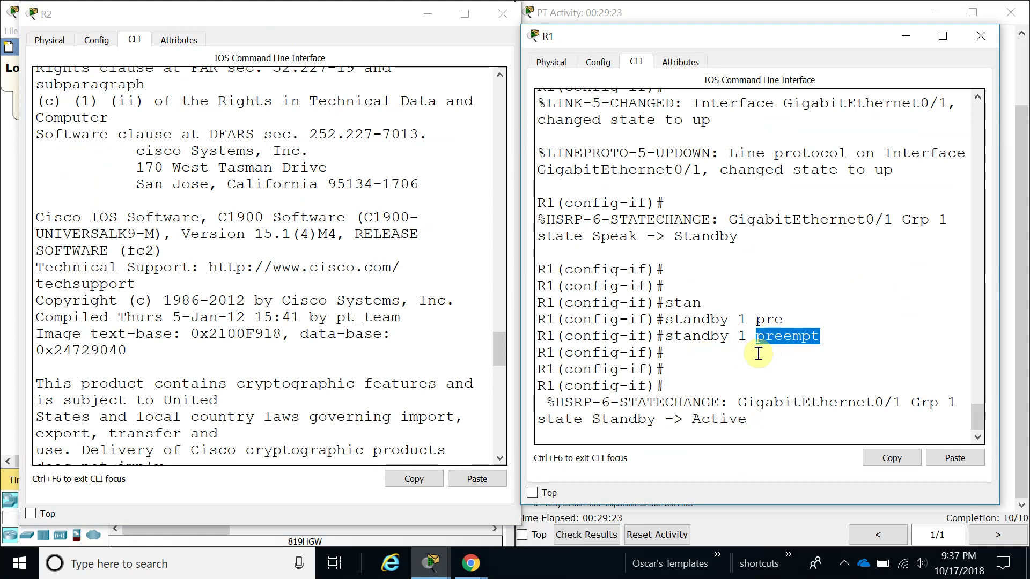
# - Refresh R2's CLI prompt and check its latest HSRP state message for GigabitEthernet0/1 group 1
pyautogui.click(457, 379)
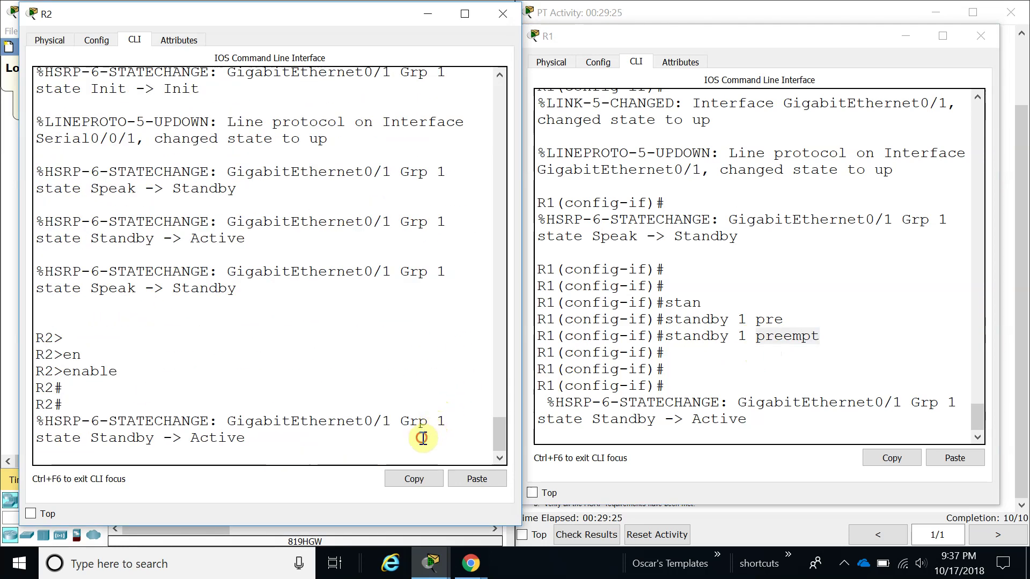
pyautogui.press('Return')
pyautogui.press('Return')
pyautogui.press('Return')
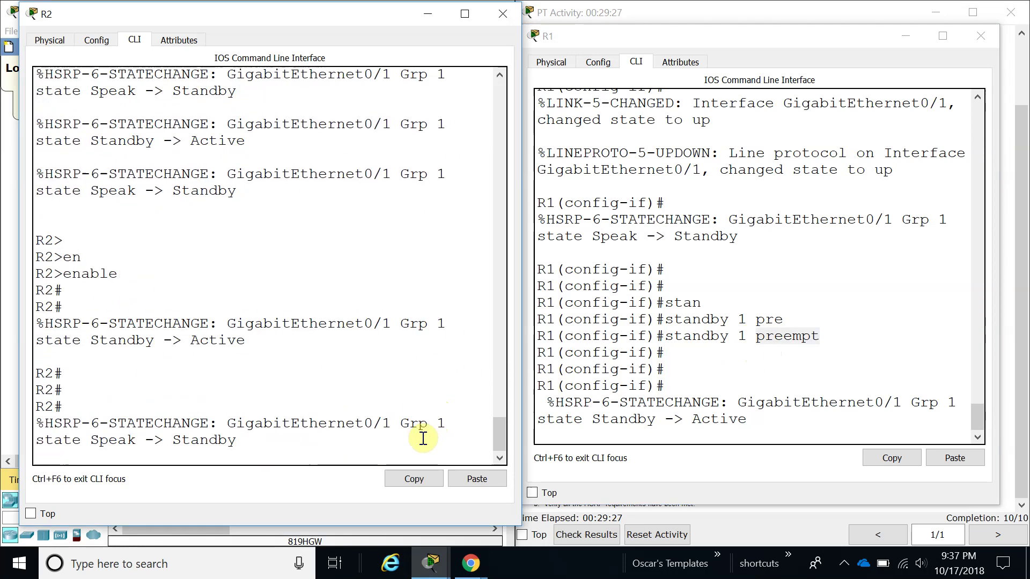
pyautogui.press('Return')
pyautogui.press('Return')
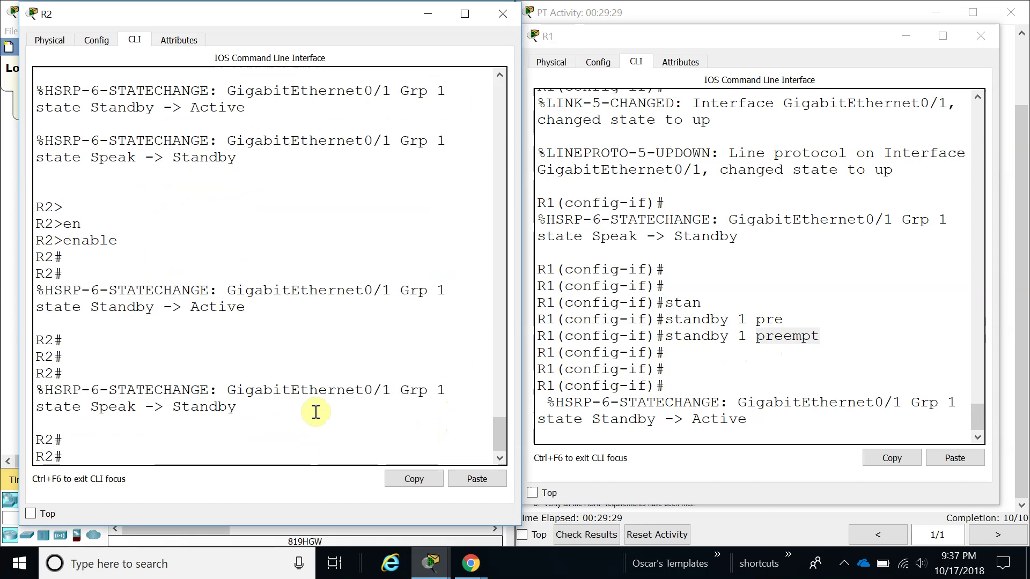
pyautogui.doubleClick(223, 407)
# - Shut down R1's GigabitEthernet0/1 with the shutdown command to simulate another failure
pyautogui.click(772, 415)
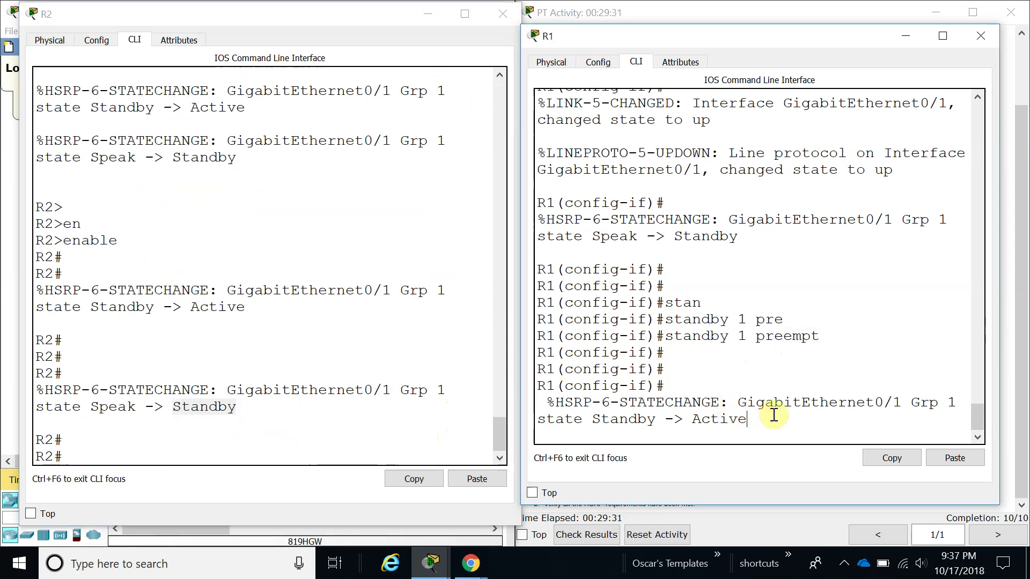
pyautogui.press('Return')
pyautogui.press('Return')
pyautogui.press('Up')
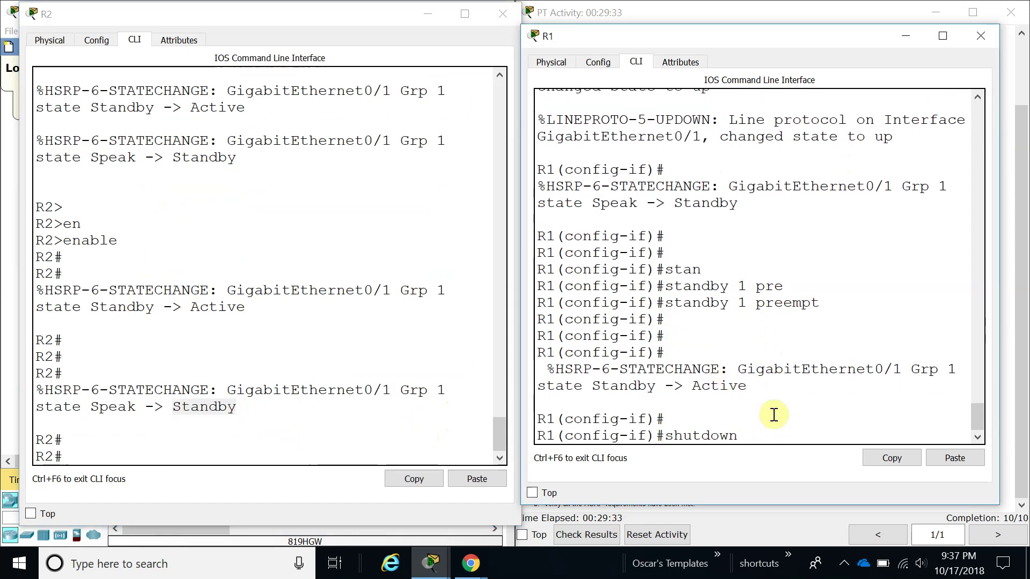
pyautogui.press('Return')
pyautogui.press('Return')
pyautogui.press('Return')
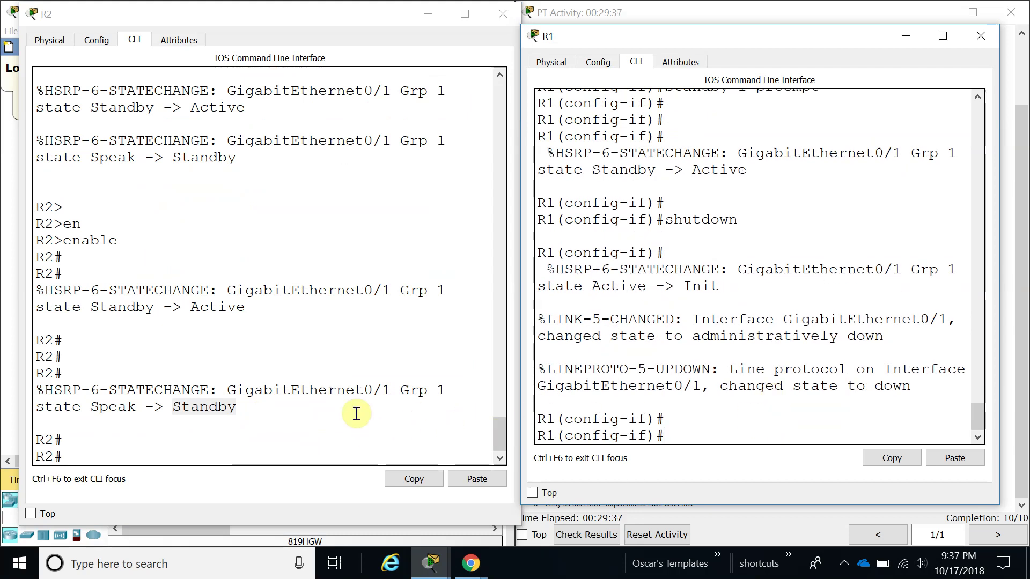
# - Check R2's HSRP state message after the shutdown of R1's interface and return to a clean R2 prompt
pyautogui.click(164, 433)
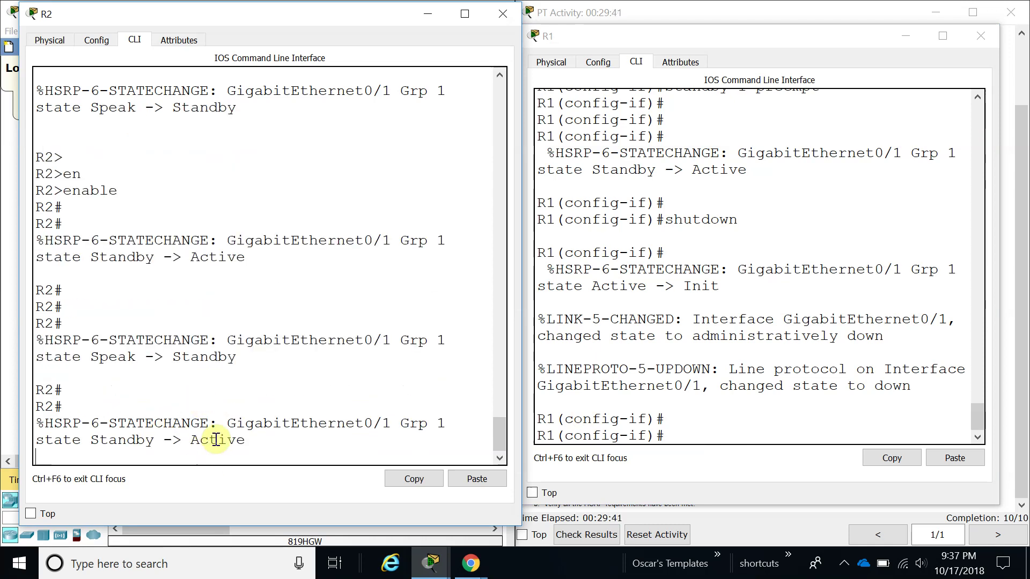
pyautogui.doubleClick(216, 439)
pyautogui.click(260, 437)
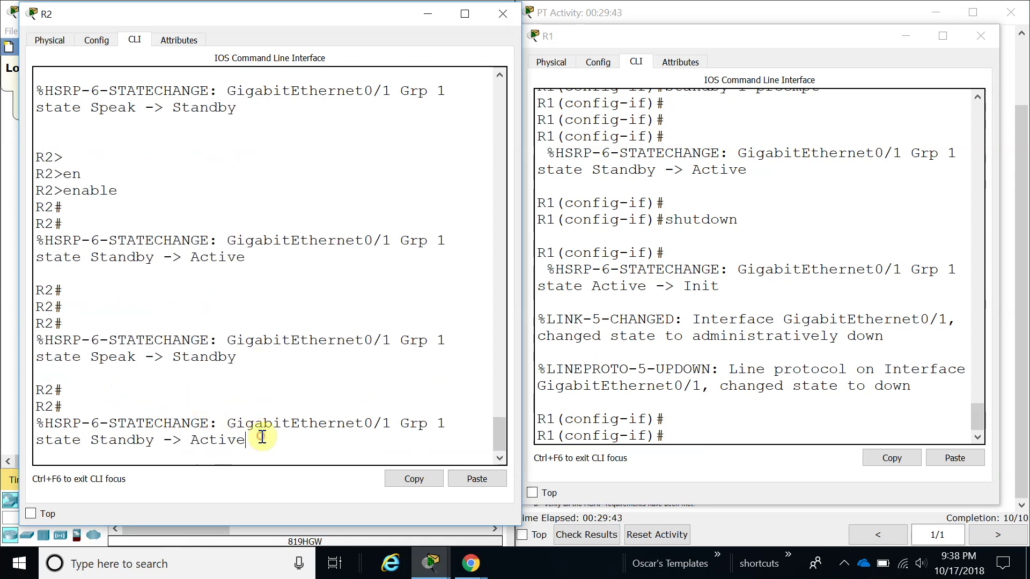
pyautogui.press('Return')
pyautogui.press('Return')
# - Re-enable R1's GigabitEthernet0/1 with no shutdown
pyautogui.click(724, 437)
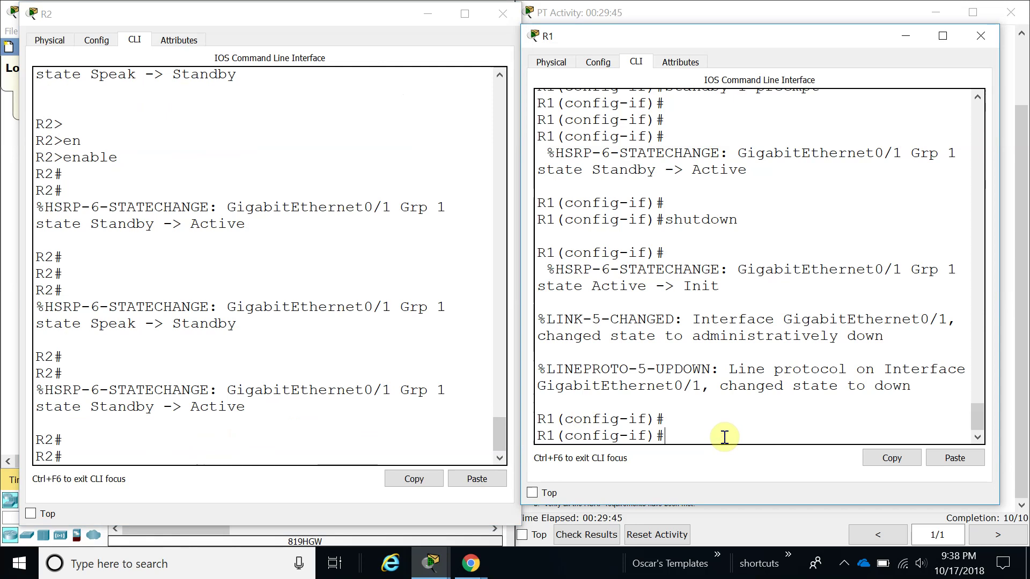
pyautogui.write('no')
pyautogui.press('Return')
pyautogui.press('Return')
pyautogui.press('Return')
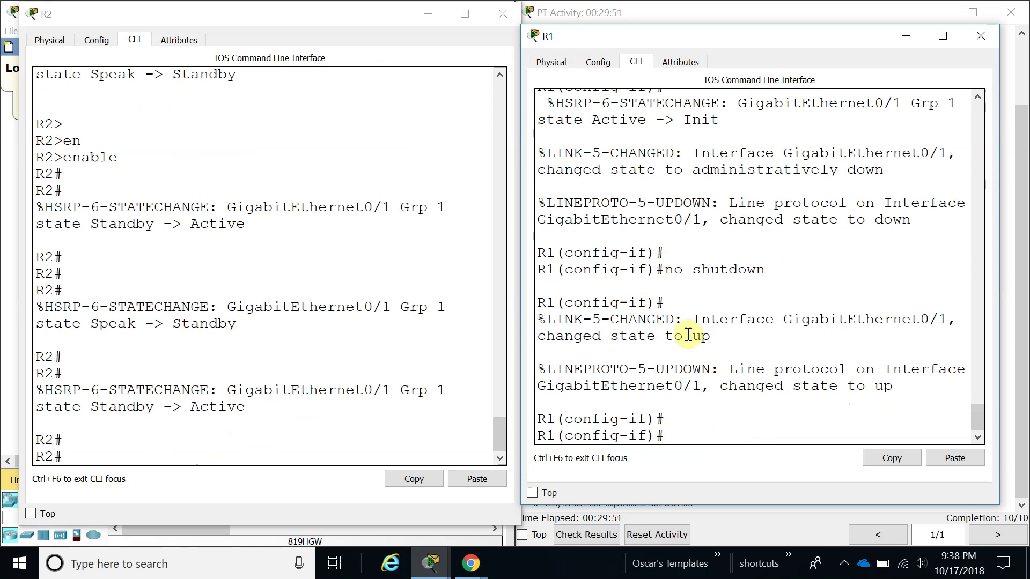
# - Bring the topology forward, fast-forward the simulation time and check R1's newest HSRP state message
pyautogui.click(303, 411)
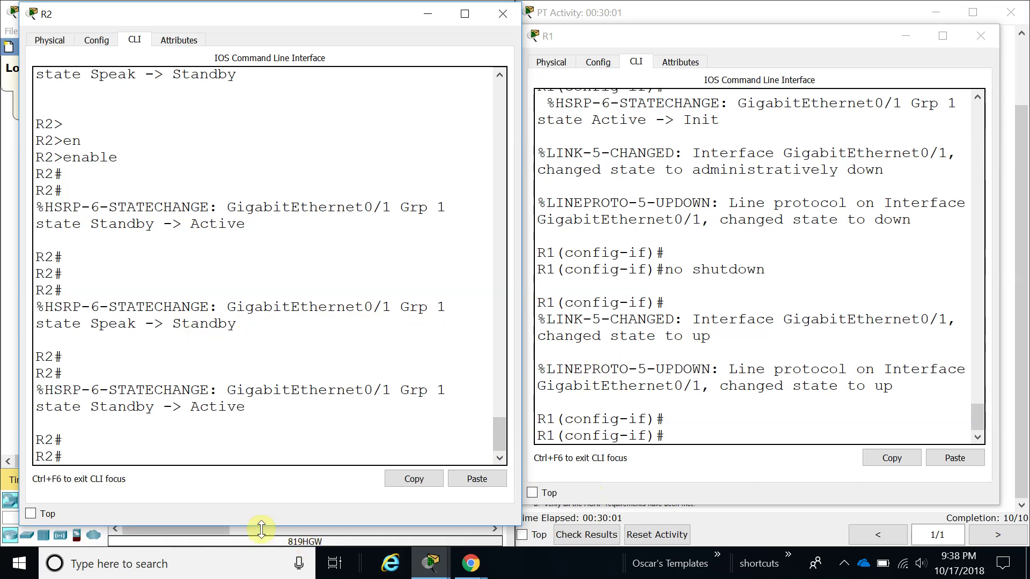
pyautogui.click(205, 535)
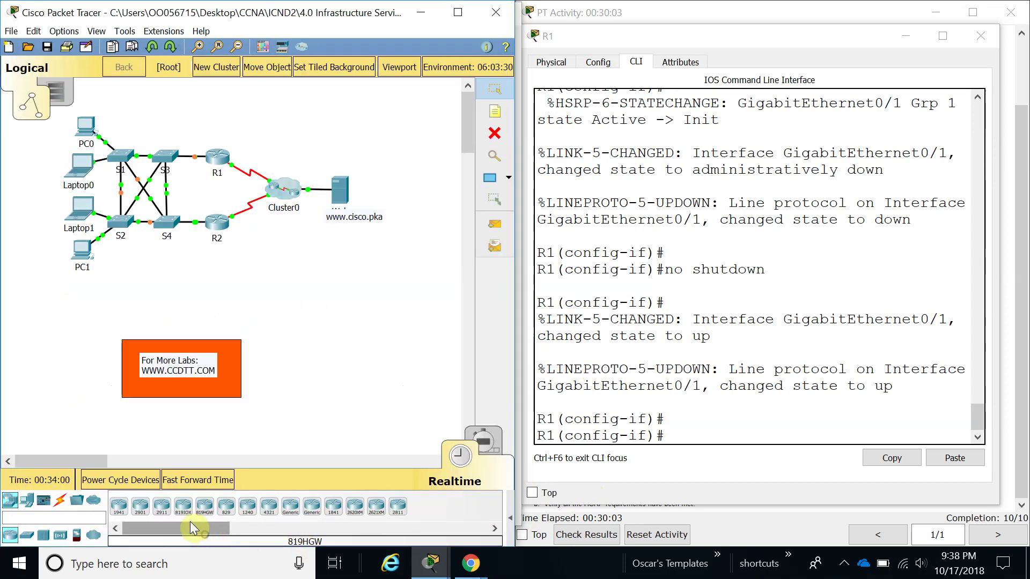
pyautogui.click(789, 421)
pyautogui.doubleClick(718, 418)
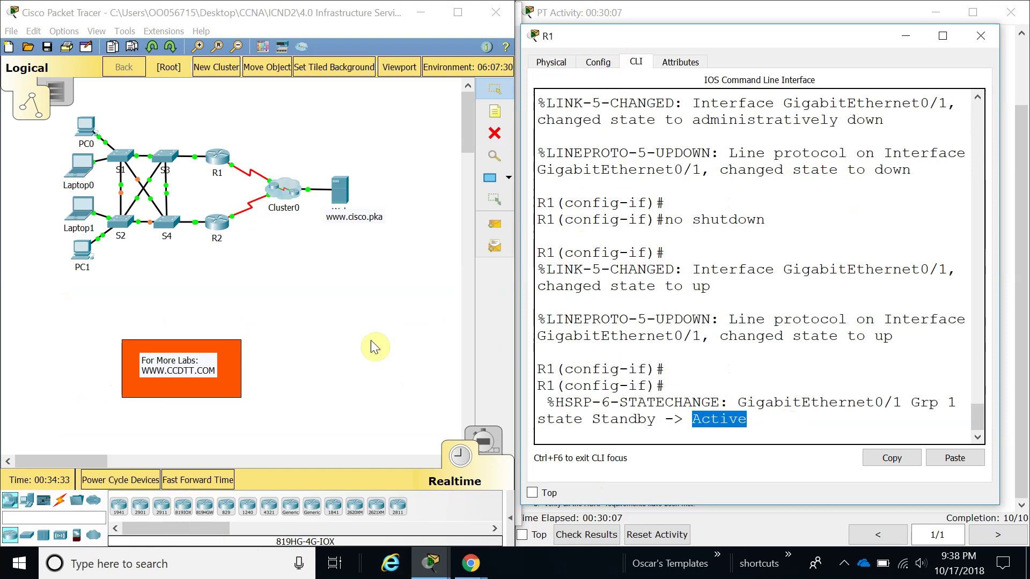
# - Reopen R2's CLI and compare its latest HSRP state message with R1's
pyautogui.click(216, 222)
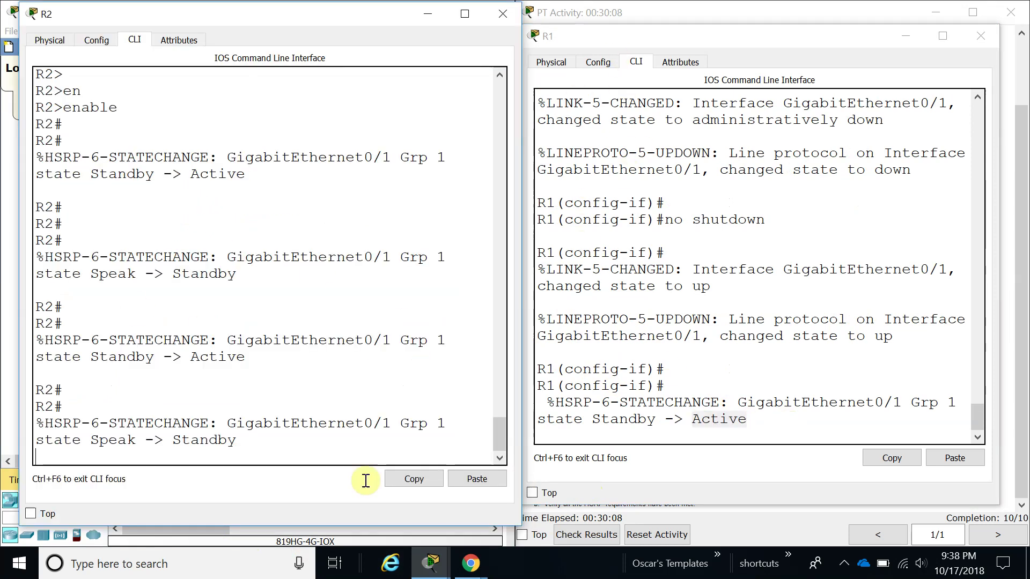
pyautogui.doubleClick(212, 440)
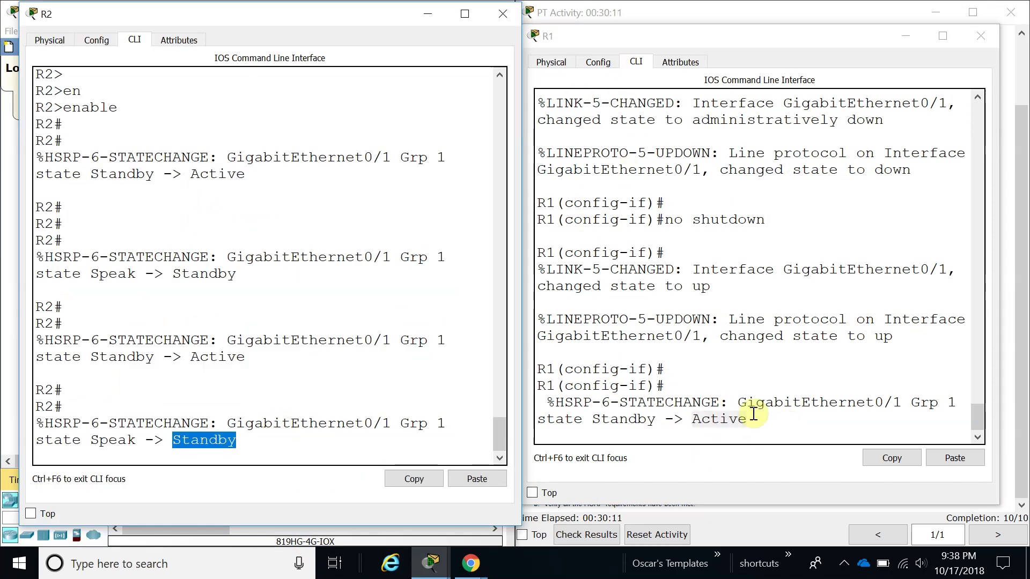
pyautogui.doubleClick(730, 416)
# - Review the standby 1 preempt command in R1's earlier CLI output
pyautogui.scroll(3, 734, 408)
pyautogui.scroll(5, 733, 408)
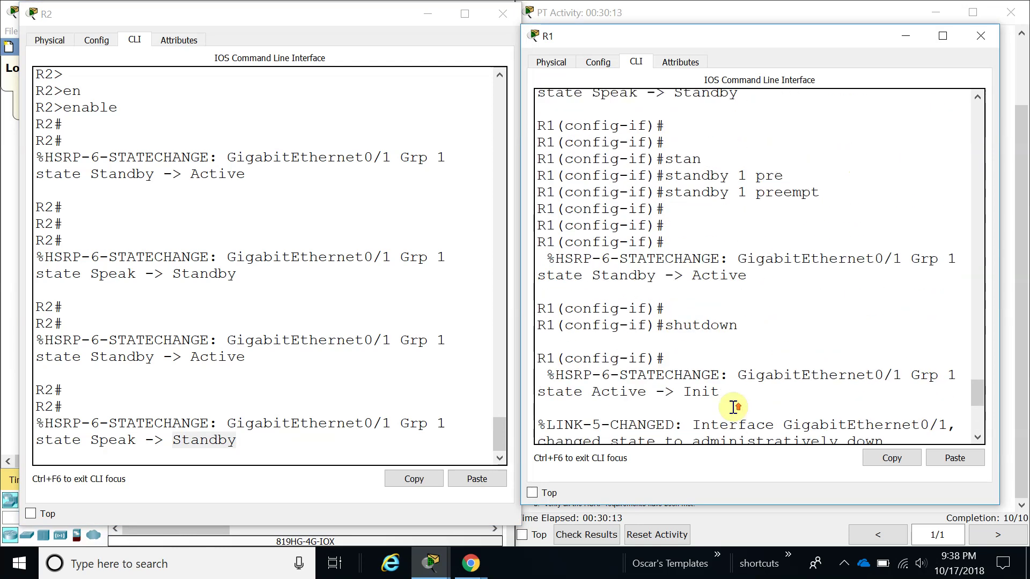
pyautogui.moveTo(821, 289)
pyautogui.mouseDown()
pyautogui.moveTo(668, 290)
pyautogui.moveTo(751, 279)
pyautogui.moveTo(811, 296)
pyautogui.mouseUp()
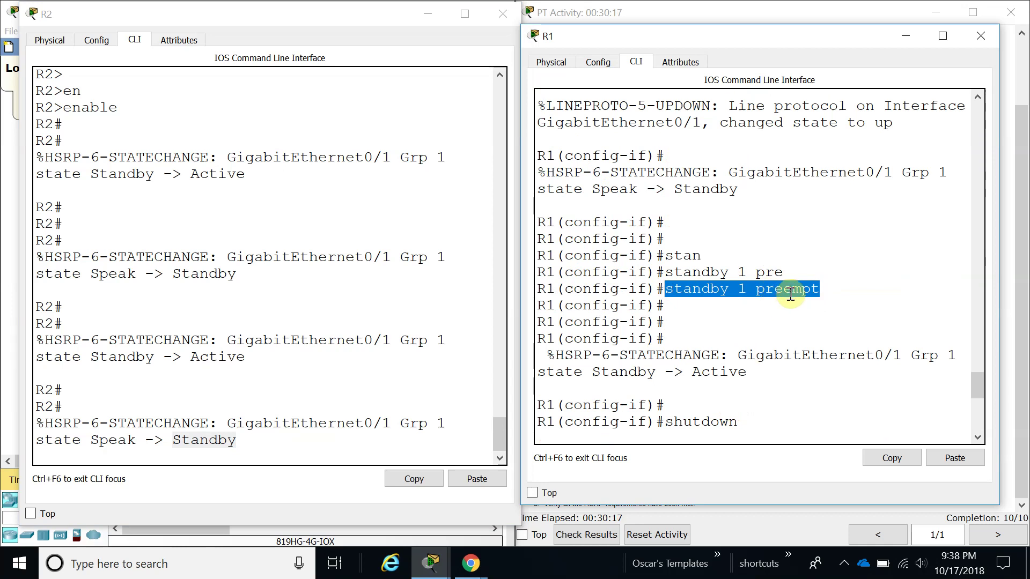
pyautogui.doubleClick(789, 290)
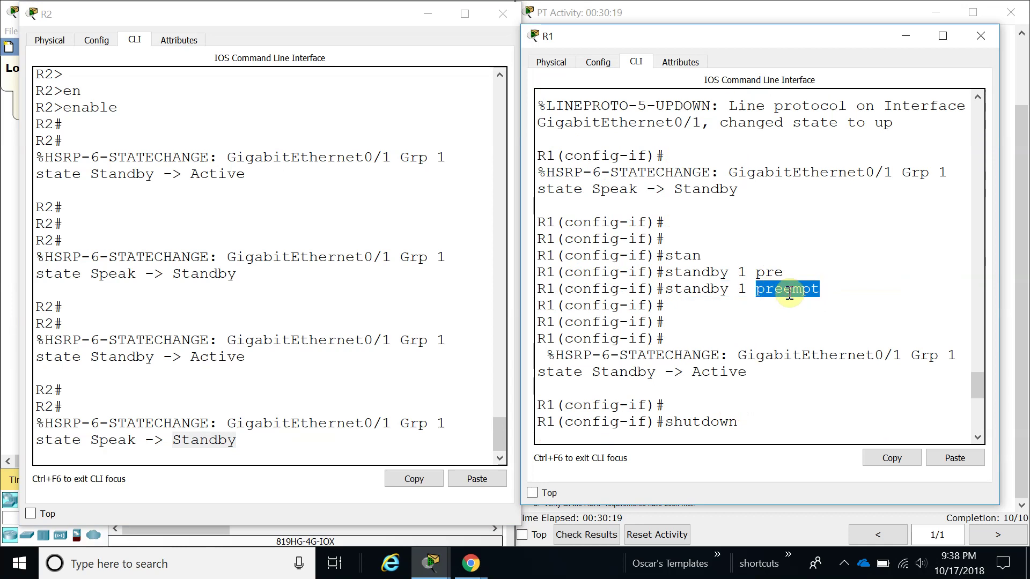
# - Return R2's CLI to a clean prompt and close the R2 and R1 windows
pyautogui.click(327, 384)
pyautogui.press('Return')
pyautogui.press('Return')
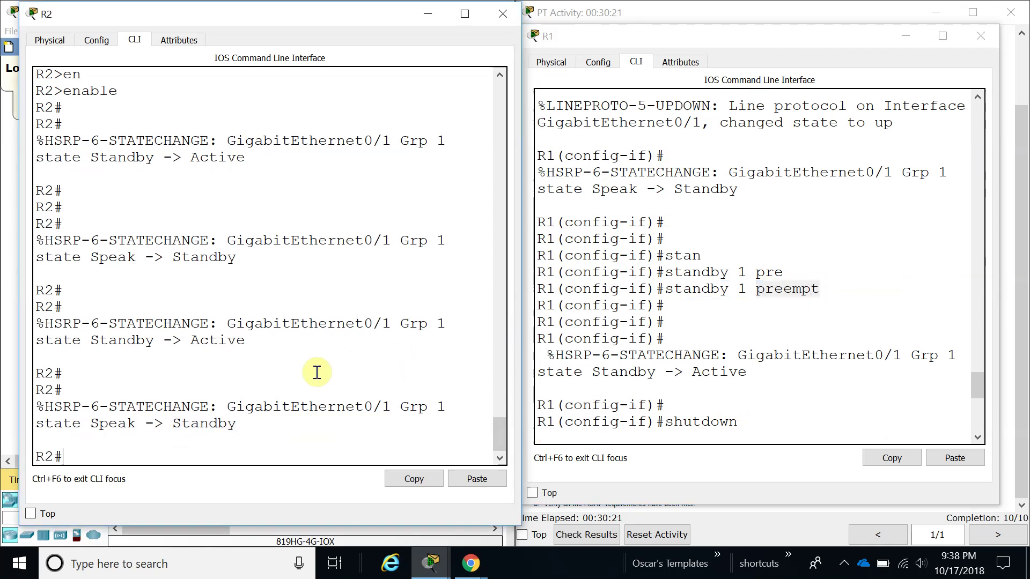
pyautogui.click(502, 13)
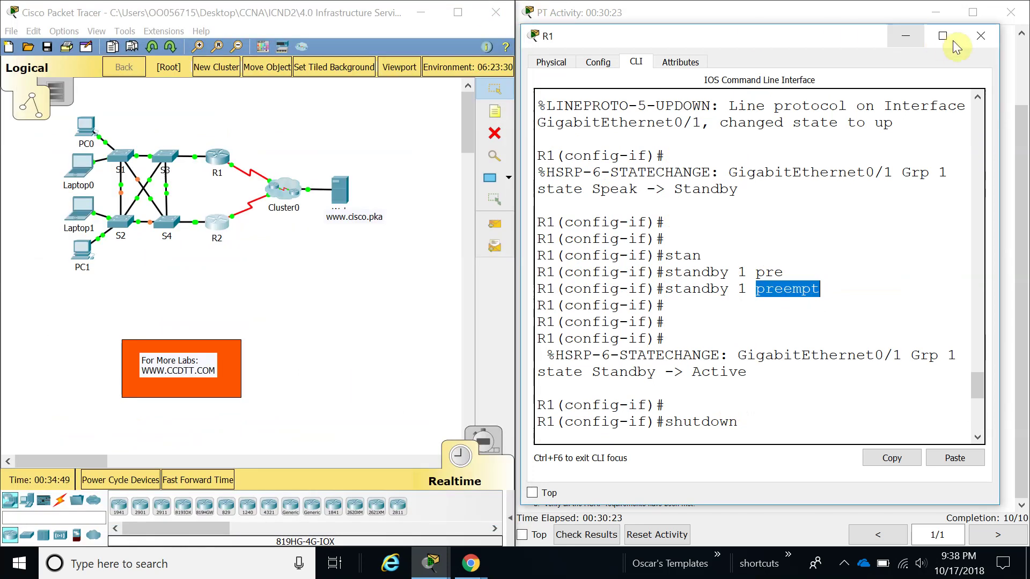
pyautogui.click(976, 39)
# - Check the activity results, read the overall feedback, close the results and move the activity instructions off the topology
pyautogui.click(570, 530)
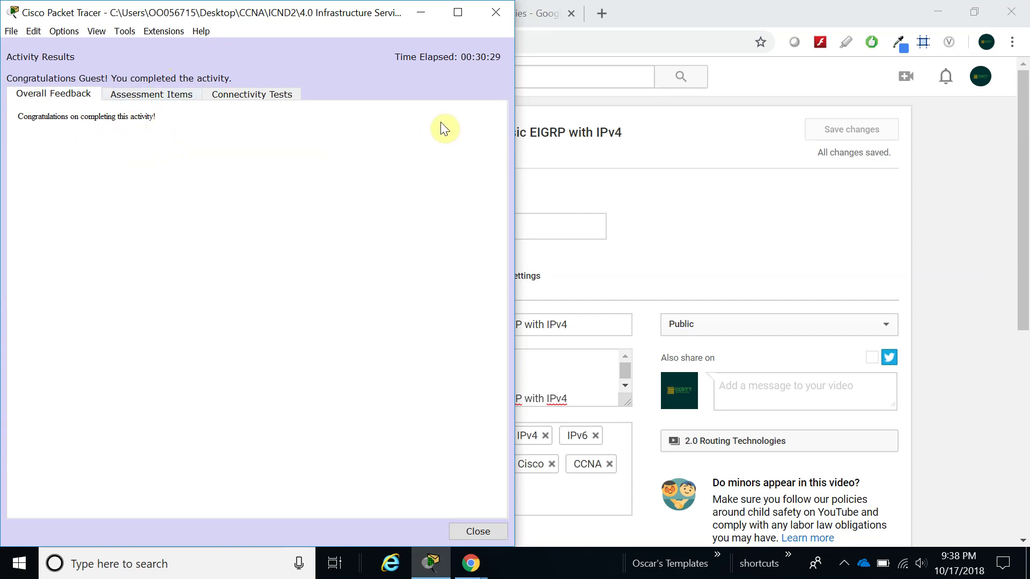
pyautogui.moveTo(20, 115); pyautogui.dragTo(167, 121)
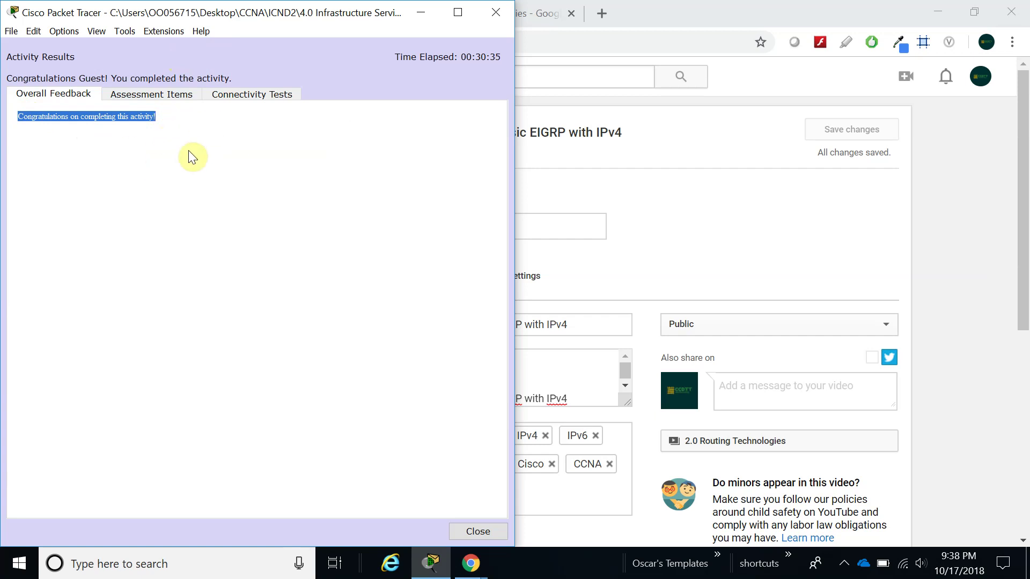
pyautogui.click(475, 530)
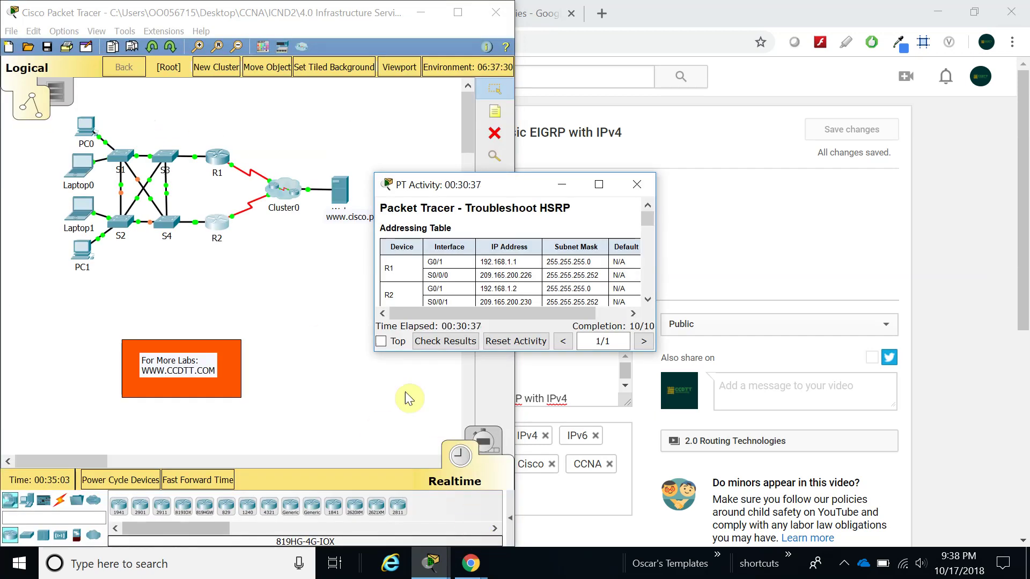
pyautogui.moveTo(472, 185); pyautogui.dragTo(676, 124)
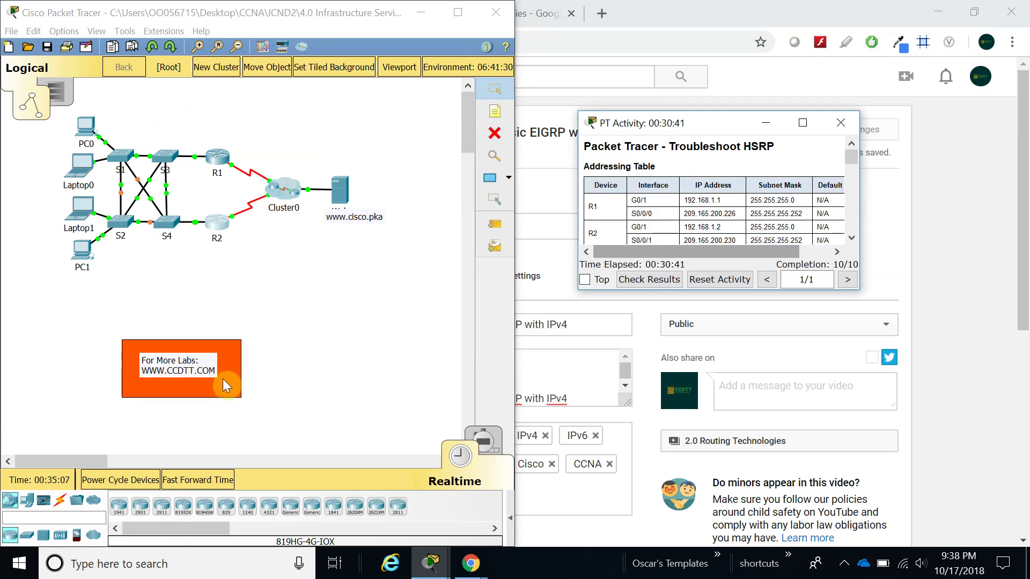
pyautogui.click(842, 563)
pyautogui.rightClick(860, 531)
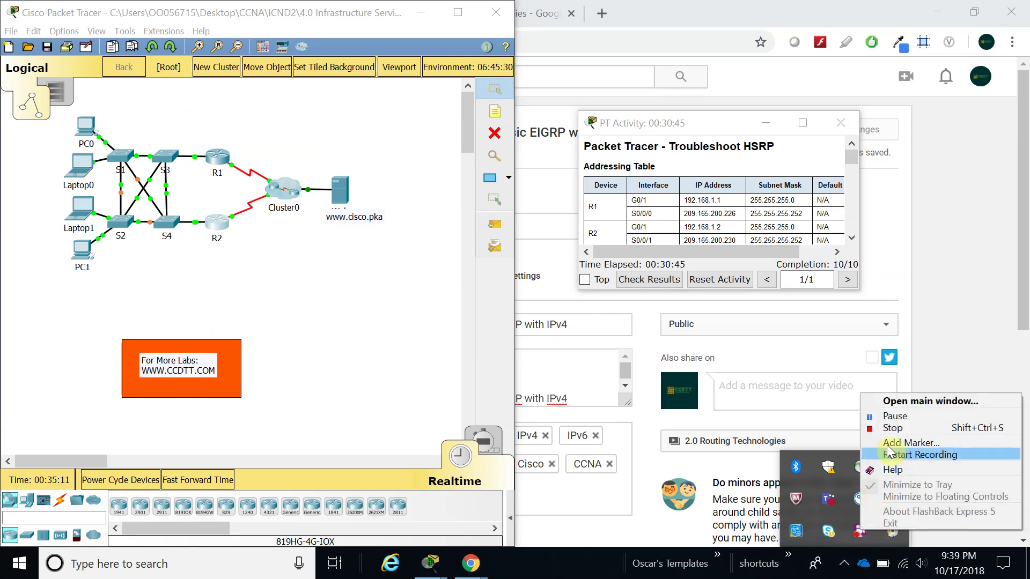